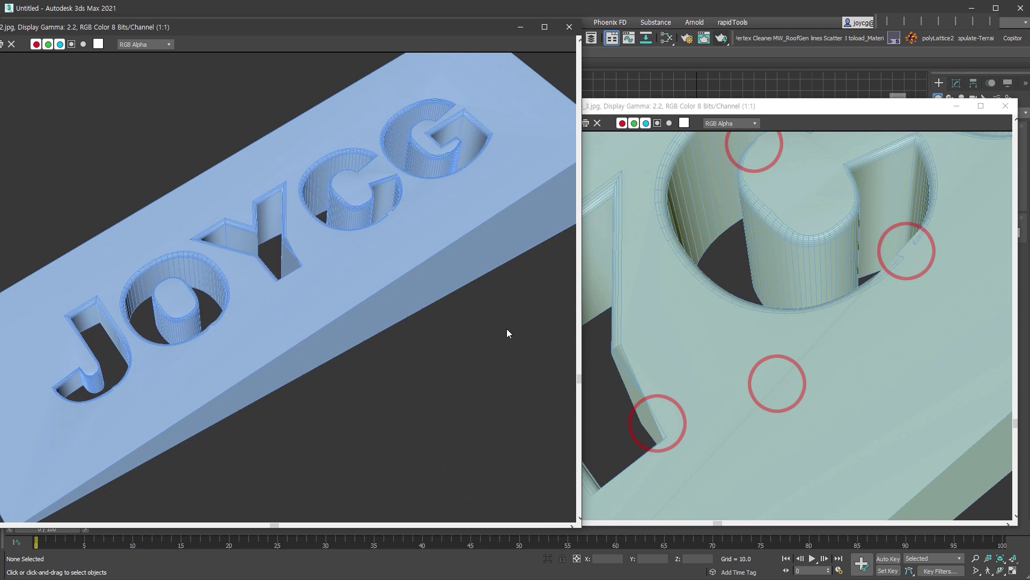
Close both reference render windows and choose the Box primitive
click(1005, 106)
click(958, 147)
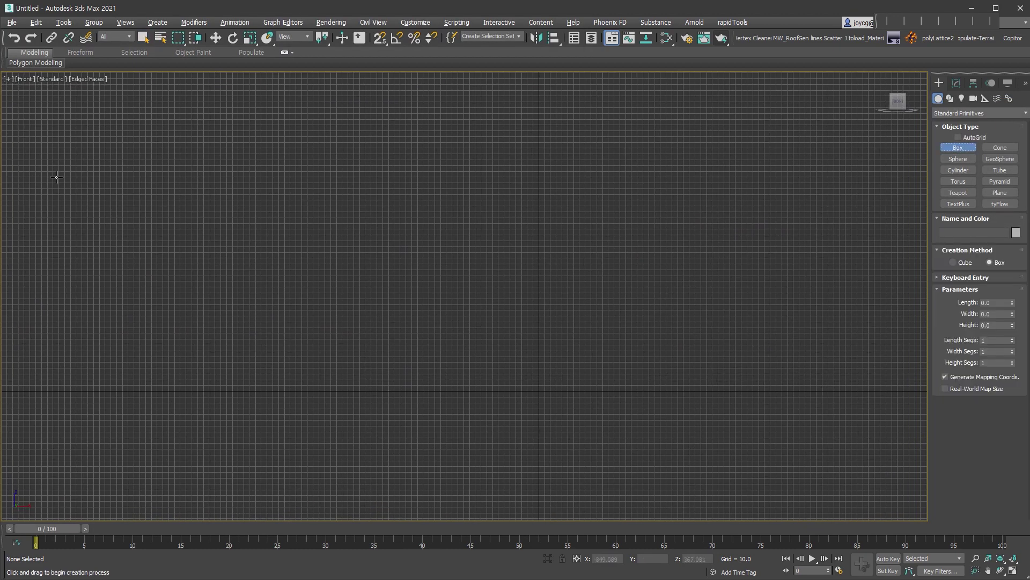
Draw a wide flat box across the front view and switch to wireframe display
drag(110, 132, 793, 392)
right_click(794, 327)
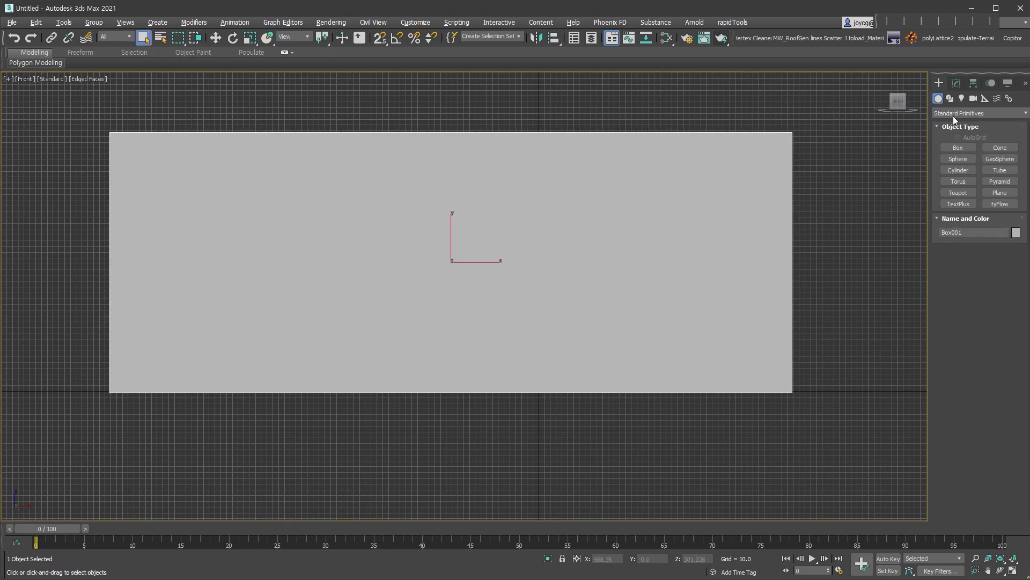
click(950, 99)
click(958, 203)
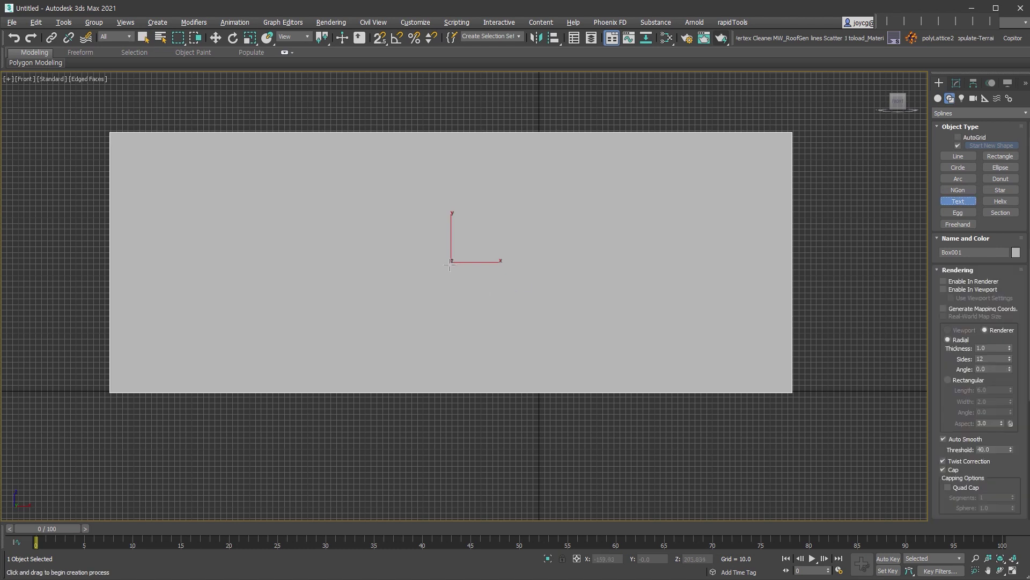
key(F3)
Place a 'JOYCG' text spline on the box, set to bold and size 292
click(456, 268)
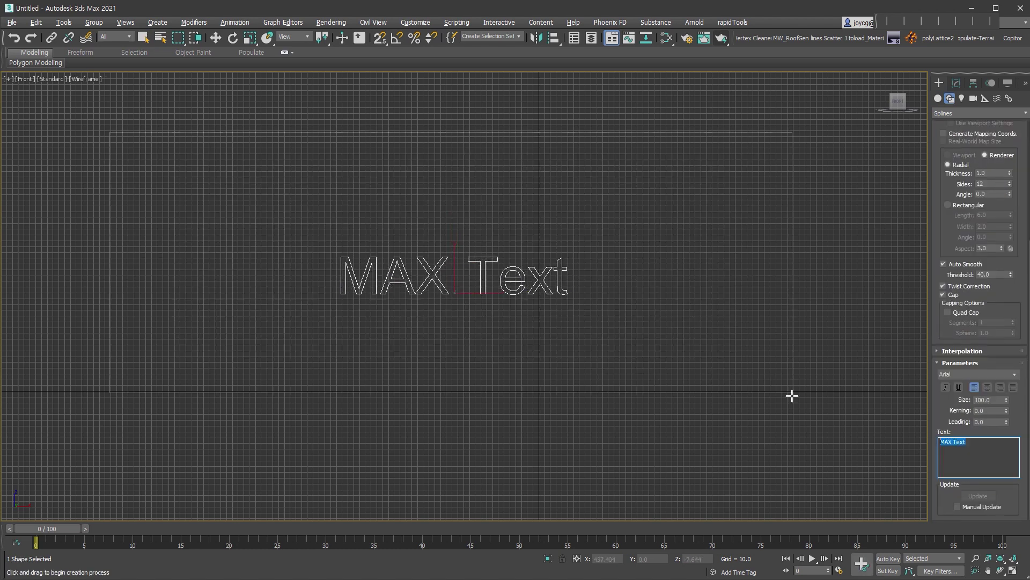
text(JO)
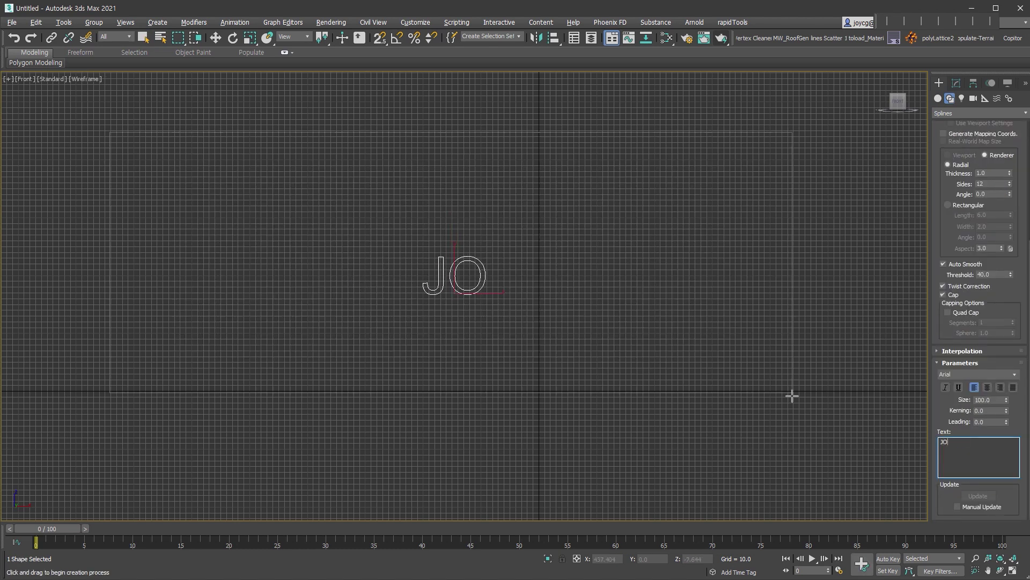
text(YCG)
click(1005, 374)
click(993, 435)
drag(1006, 399, 1019, 402)
right_click(454, 271)
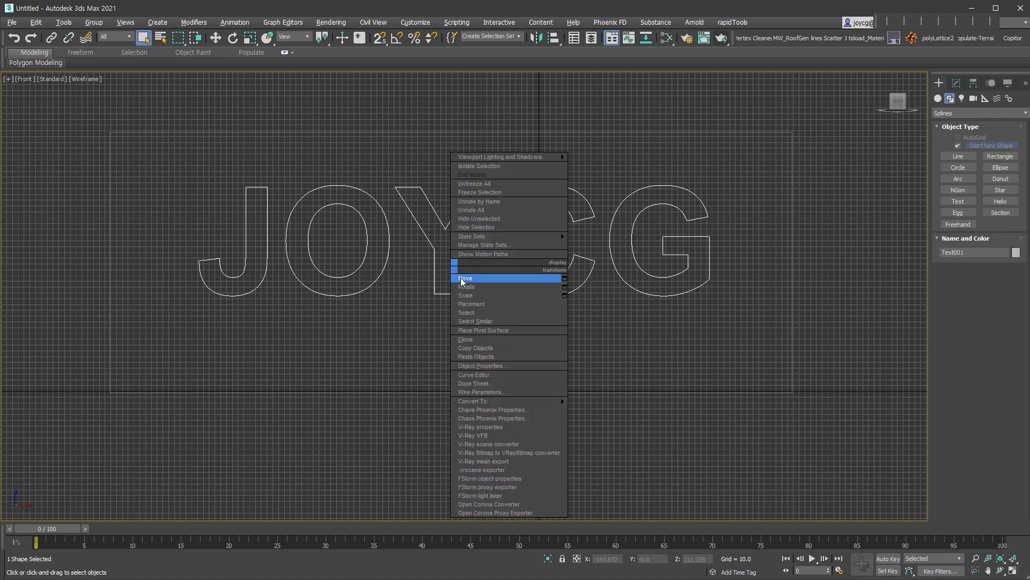
Move the JOYCG text down onto the box and hide the grid
click(462, 268)
drag(454, 279, 454, 312)
key(g)
click(538, 327)
Clone the text and box together to the right and fit both in view
drag(638, 301, 499, 409)
scroll(387, 294, down, 2)
shift+drag(386, 290, 1025, 271)
click(519, 347)
click(752, 408)
key(z)
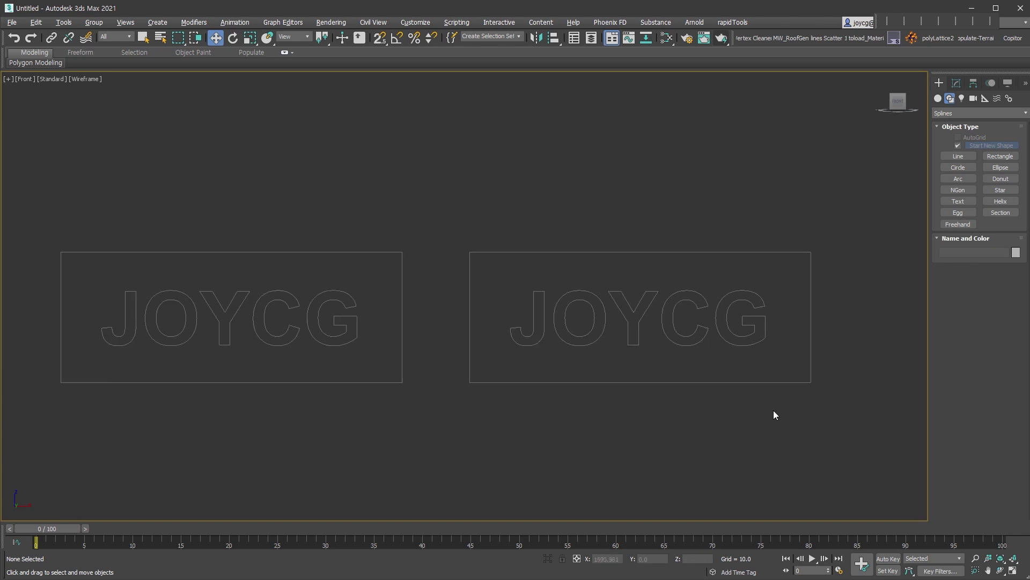
Draw a rectangle spline around the right JOYCG and orbit into 3D
click(1001, 156)
mouse_move(475, 254)
mouse_down()
mouse_move(597, 408)
mouse_move(838, 380)
mouse_move(830, 377)
mouse_up()
key(w)
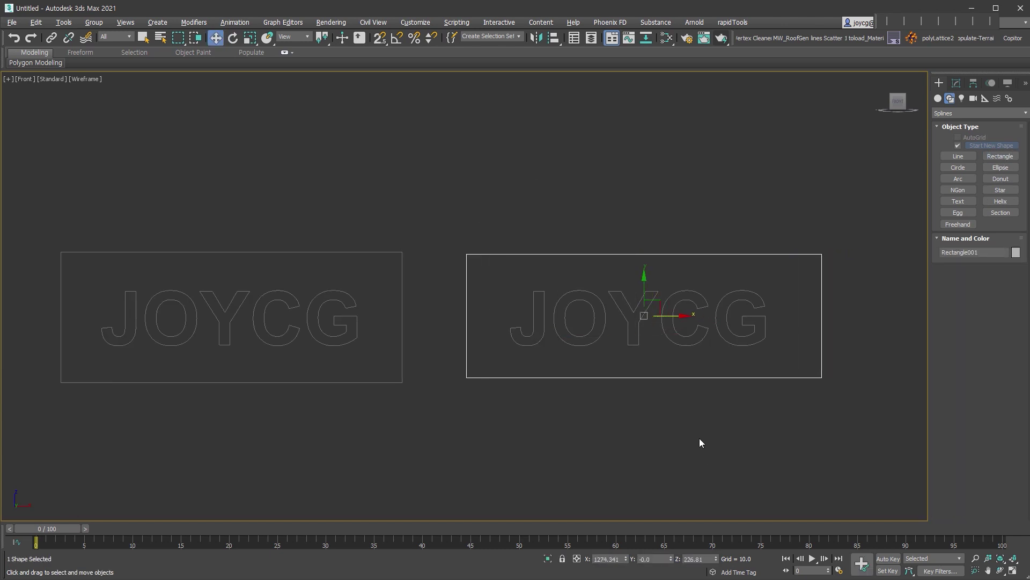
click(698, 438)
mouse_move(549, 462)
alt+middle_down()
mouse_move(570, 413)
mouse_move(584, 410)
mouse_move(542, 343)
alt+middle_up()
Convert the left box to Editable Poly and select one of its vertical edges
click(543, 343)
alt+middle_drag(467, 398, 433, 384)
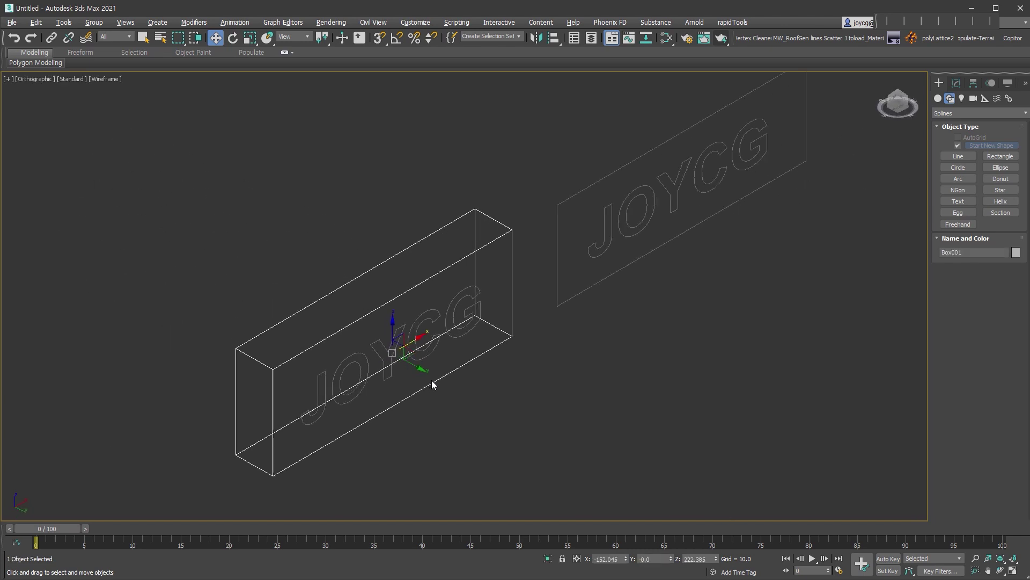
key(alt+c)
key(2)
click(274, 419)
Thin the box by sliding its front edge, and shell the text 169.1 outer, 160.5 inner
drag(281, 434, 269, 430)
click(965, 338)
click(453, 316)
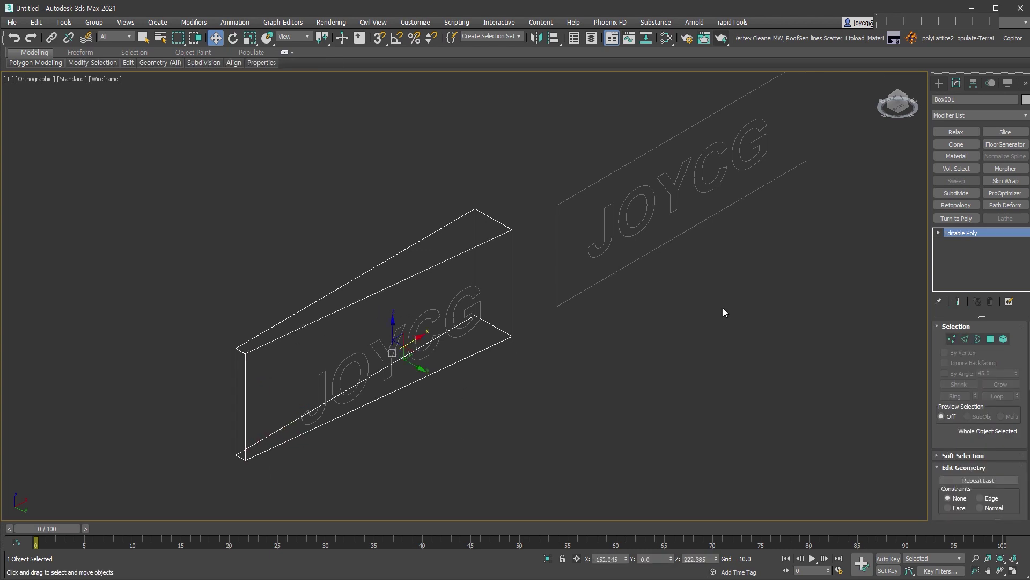
drag(1015, 353, 955, 373)
drag(1015, 341, 1015, 322)
Switch to shaded view and convert the right rectangle to an Editable Spline
mouse_move(572, 375)
alt+middle_down()
mouse_move(488, 344)
mouse_move(665, 425)
mouse_move(621, 441)
alt+middle_up()
click(622, 442)
key(F3)
click(500, 368)
click(730, 374)
alt+middle_drag(731, 396, 735, 396)
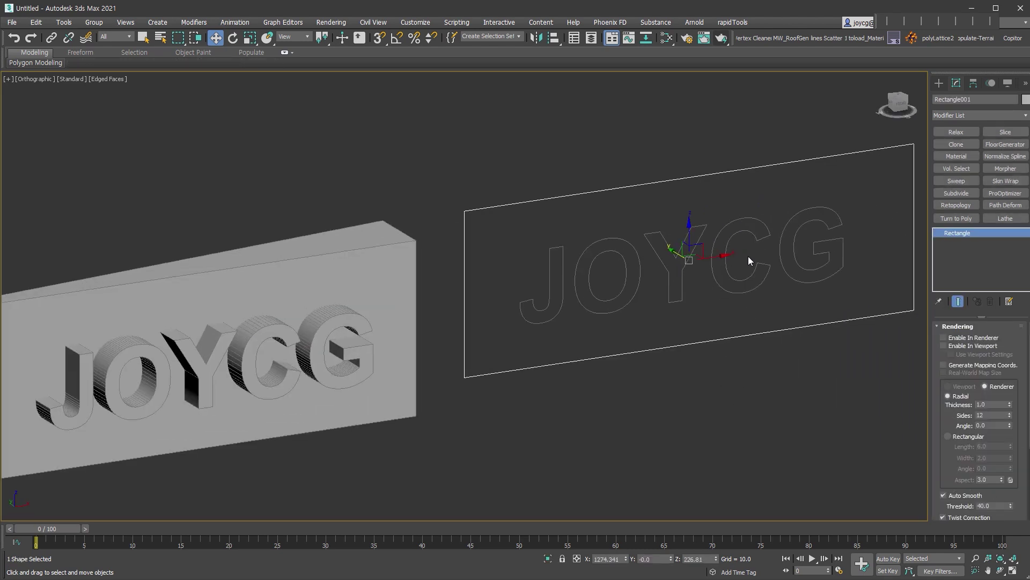
middle_drag(822, 306, 817, 306)
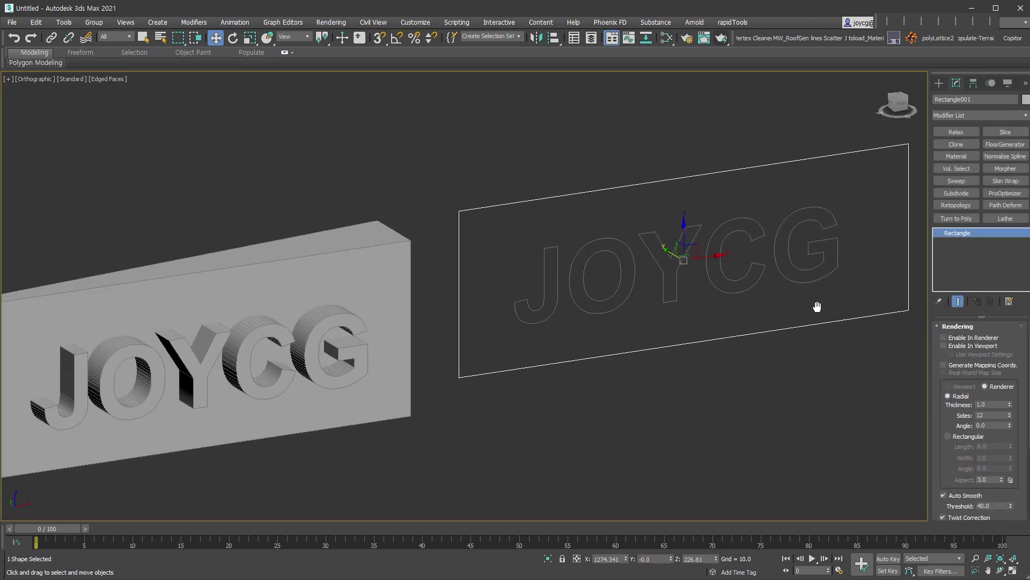
click(957, 446)
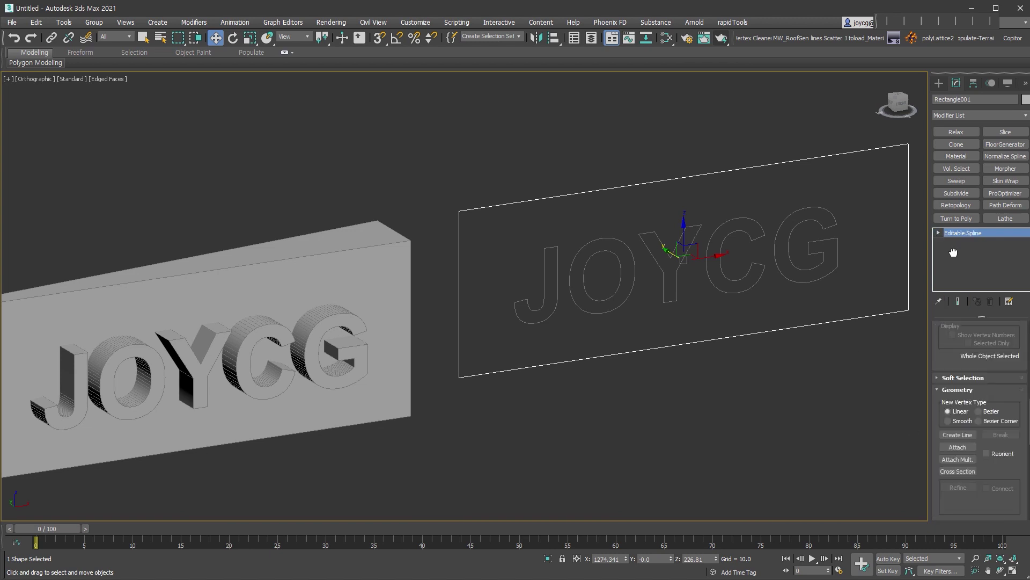
Attach the right JOYCG text into the rectangle and orbit to compare both panels
click(804, 271)
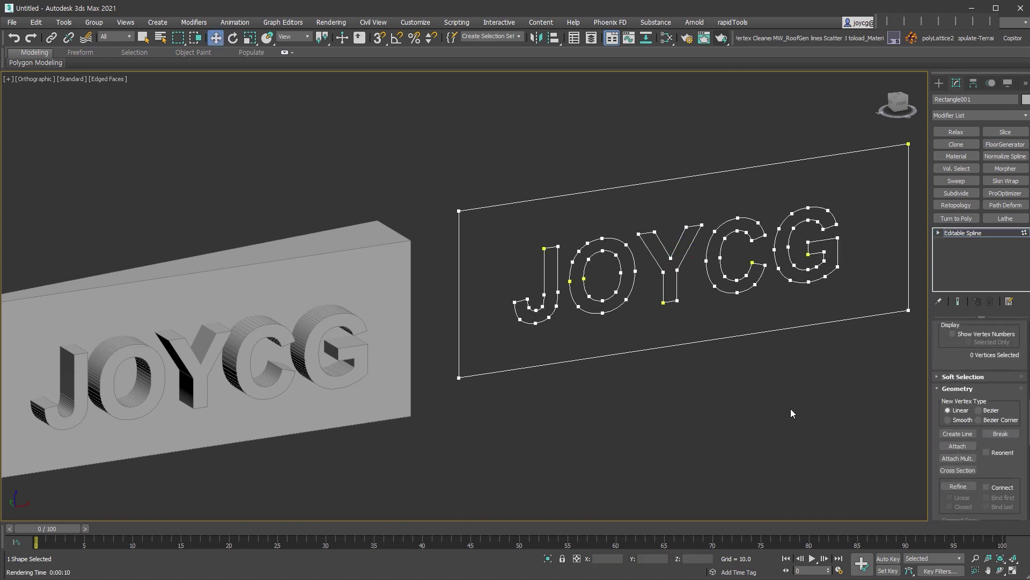
scroll(747, 417, down, 3)
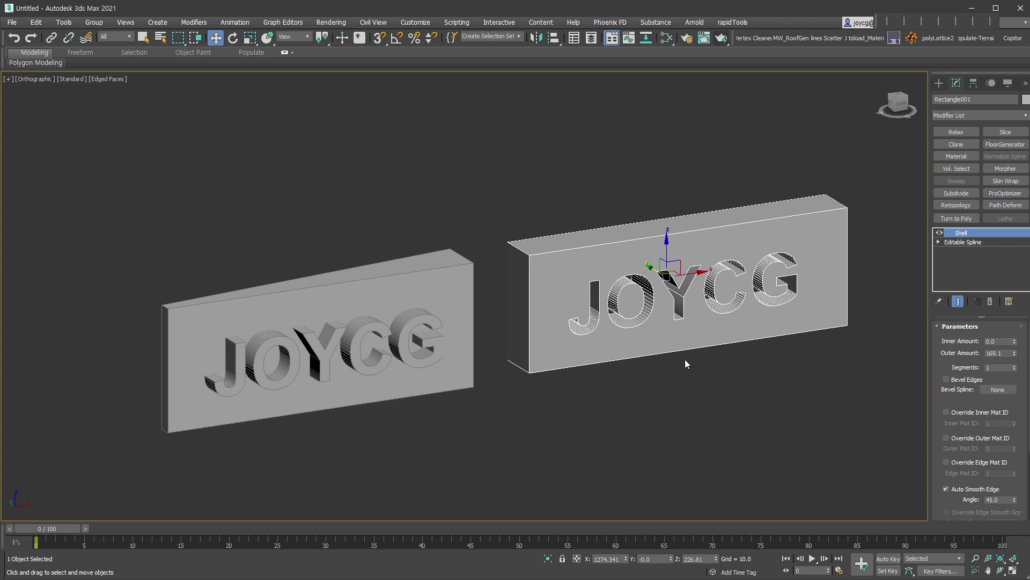
scroll(510, 348, up, 3)
scroll(472, 301, up, 2)
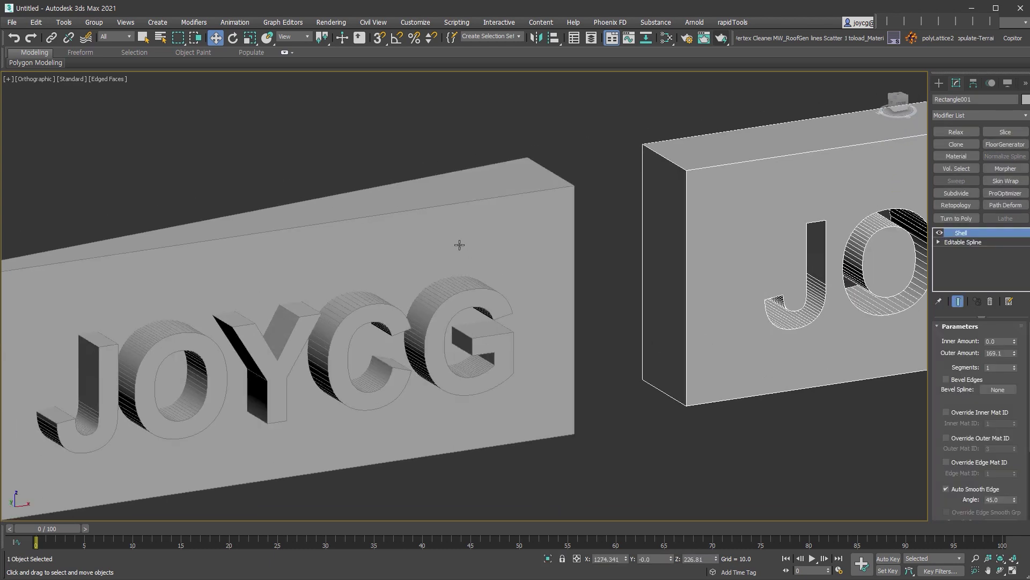
click(550, 370)
mouse_move(550, 370)
alt+middle_down()
mouse_move(607, 363)
mouse_move(499, 382)
alt+middle_up()
click(784, 329)
mouse_move(784, 329)
alt+middle_down()
mouse_move(816, 338)
mouse_move(800, 358)
mouse_move(794, 350)
mouse_move(813, 354)
alt+middle_up()
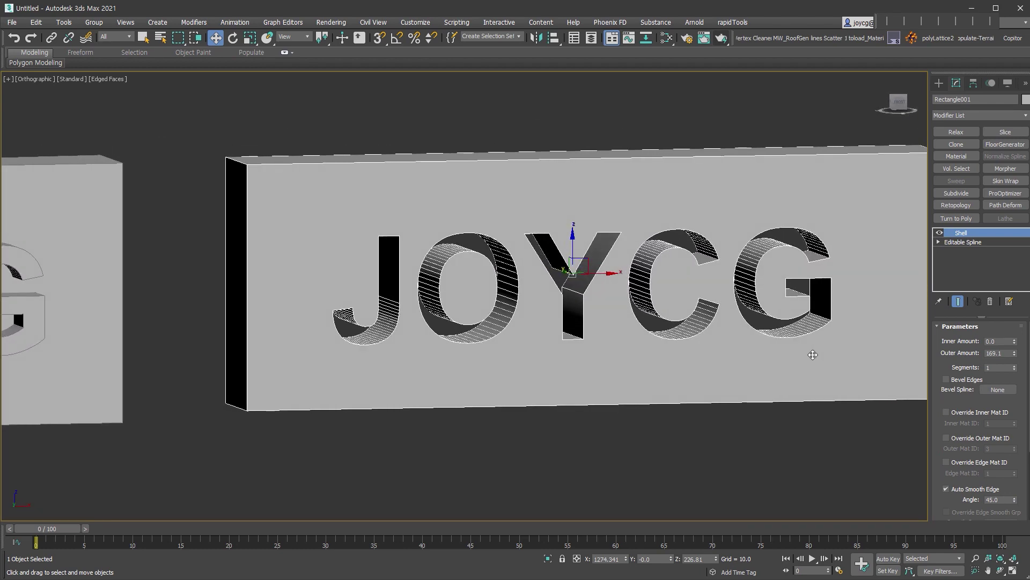
Convert the cut-letter slab to Editable Poly and select its front face
key(alt+c)
scroll(778, 405, down, 2)
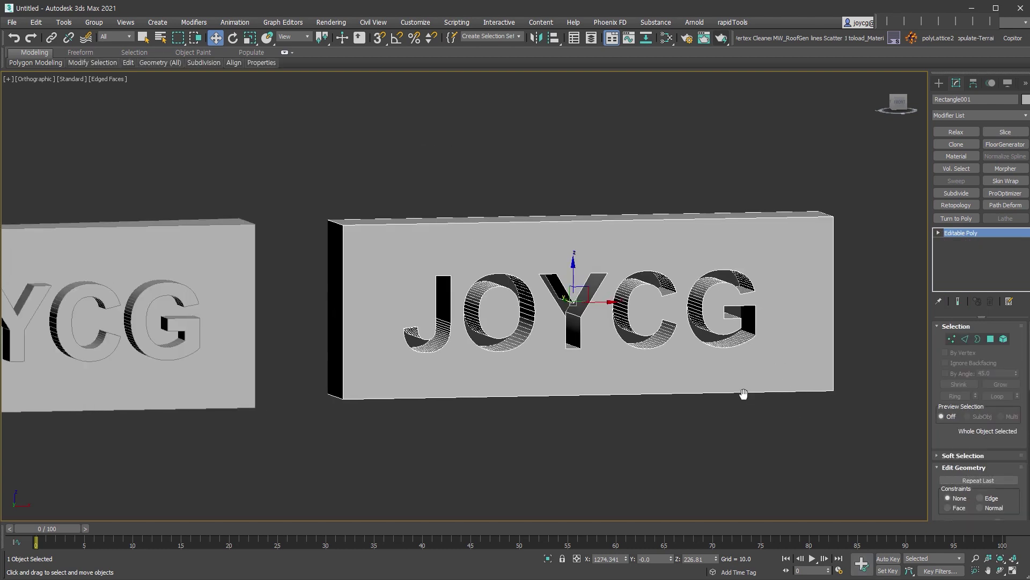
click(991, 339)
click(716, 376)
mouse_move(718, 376)
alt+middle_down()
mouse_move(777, 386)
mouse_move(769, 395)
alt+middle_up()
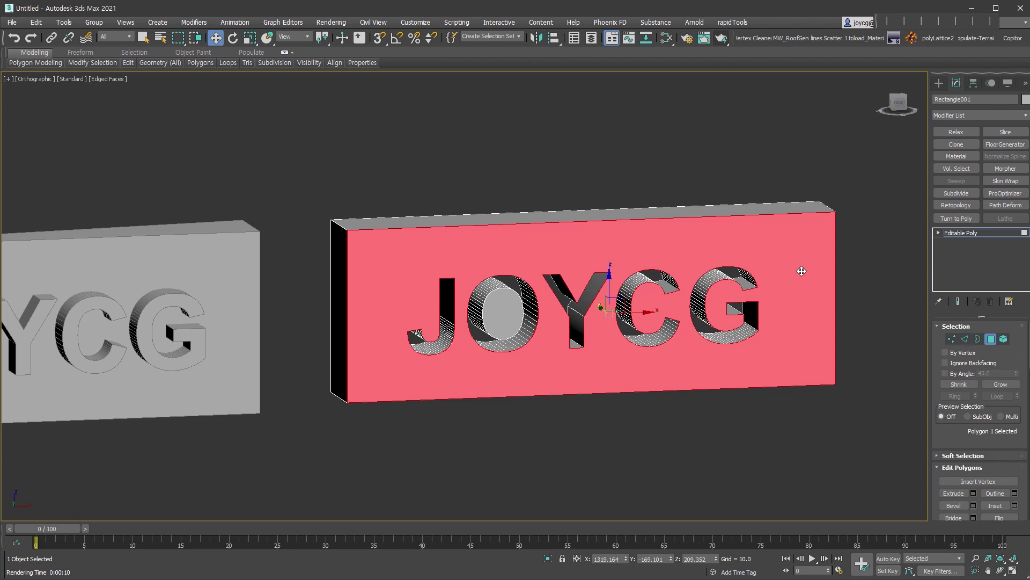
alt+middle_drag(711, 414, 752, 396)
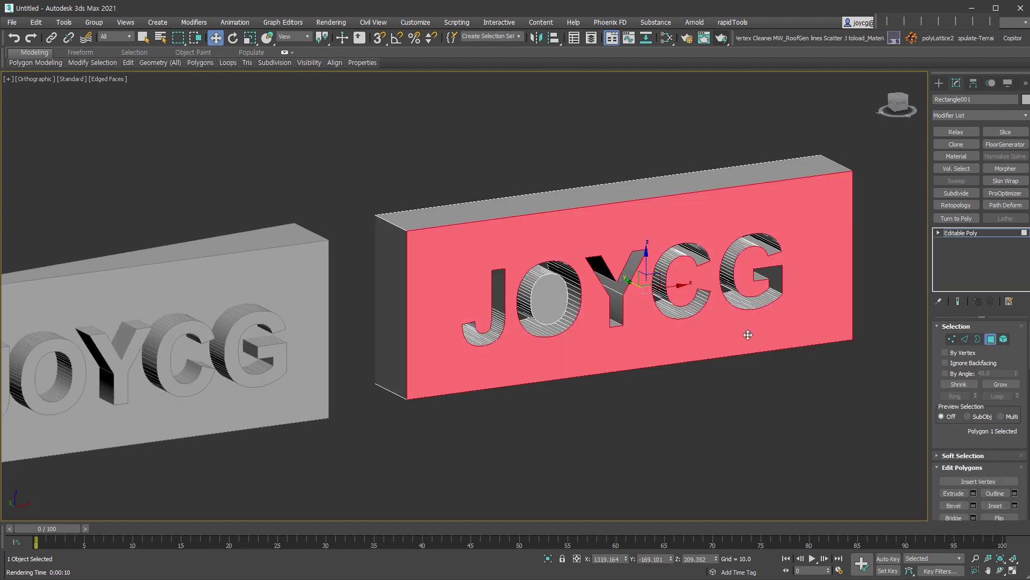
scroll(603, 329, up, 2)
Convert the front-face selection to its edges and orbit to an oblique view
ctrl+click(965, 339)
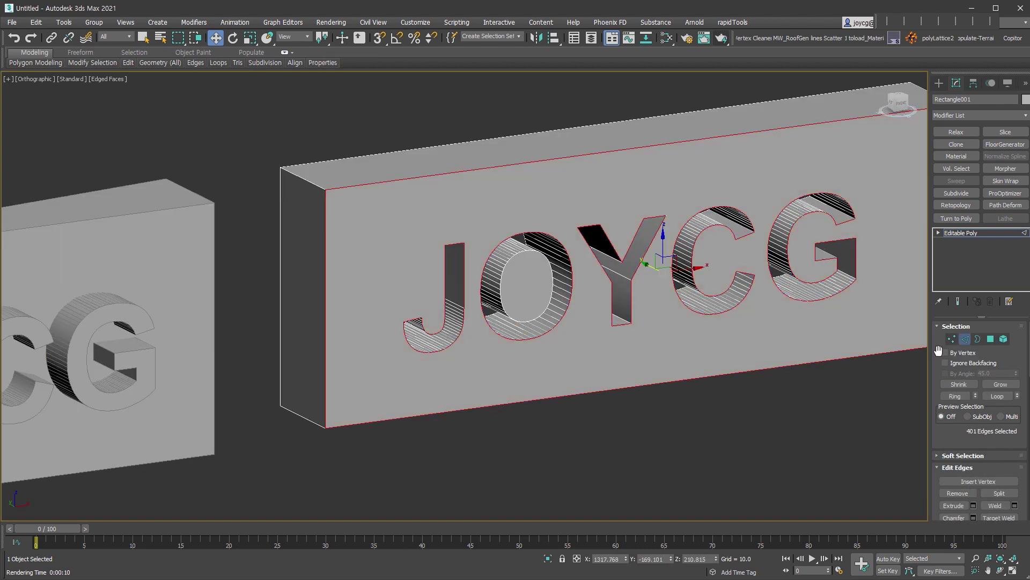
mouse_move(708, 437)
alt+middle_down()
mouse_move(768, 401)
mouse_move(716, 397)
mouse_move(733, 401)
alt+middle_up()
mouse_move(667, 296)
alt+middle_down()
mouse_move(360, 307)
mouse_move(416, 269)
alt+middle_up()
scroll(417, 269, up, 5)
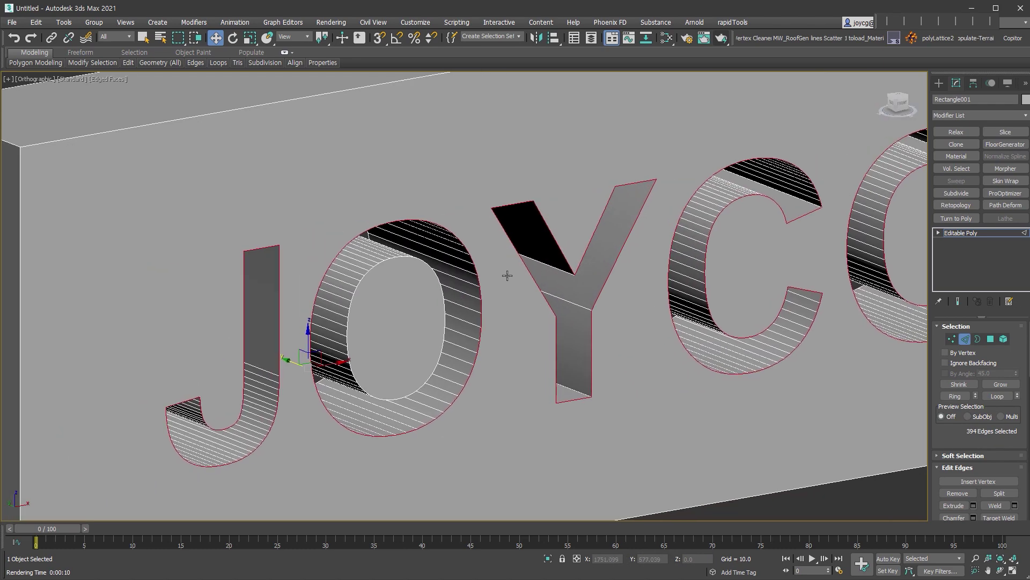
Try an 8.536 chamfer on the letter edges, then cancel it and exit edge mode
right_click(413, 275)
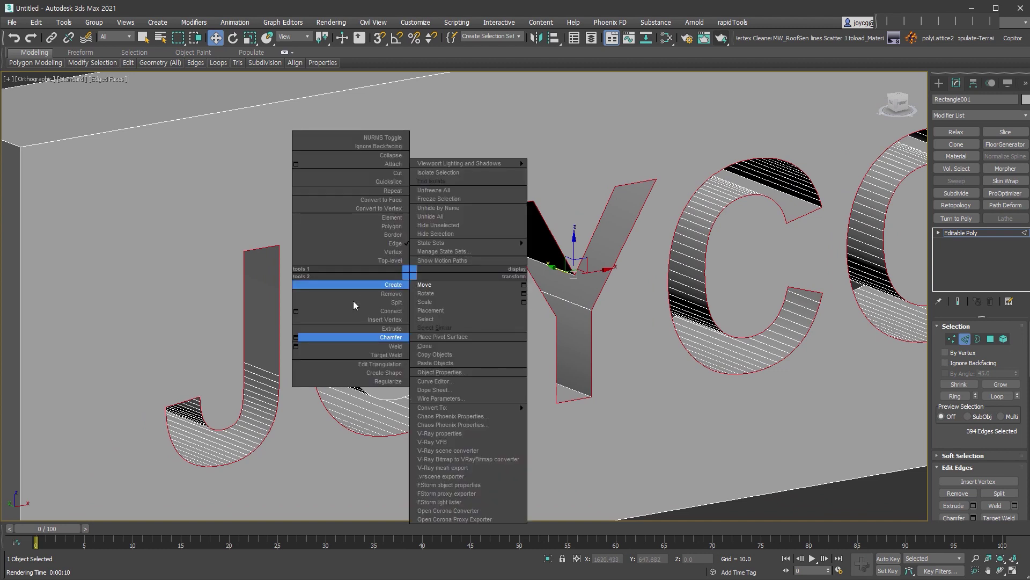
click(296, 339)
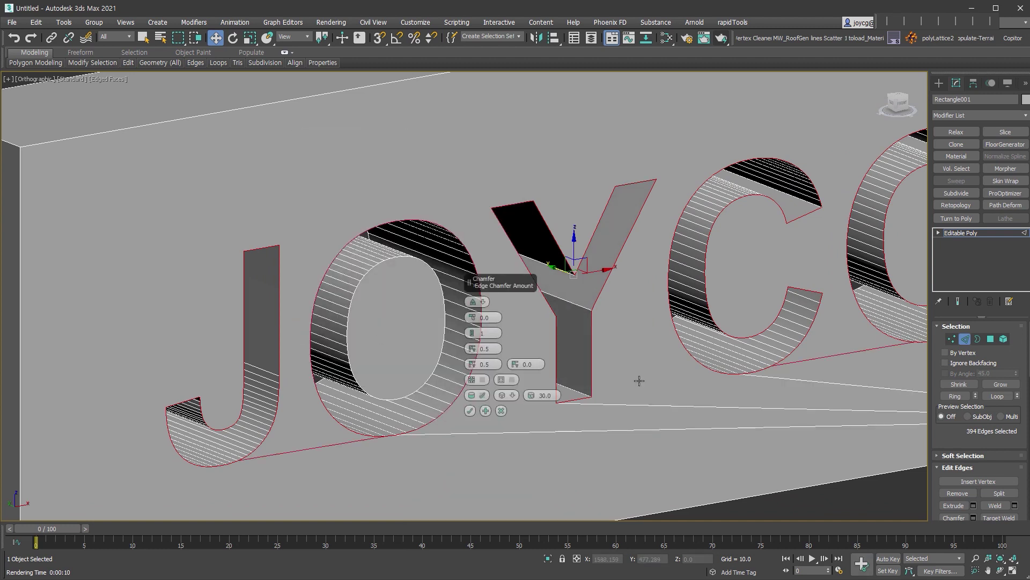
scroll(639, 379, down, 4)
mouse_move(752, 384)
alt+middle_down()
mouse_move(765, 391)
mouse_move(772, 329)
mouse_move(698, 325)
alt+middle_up()
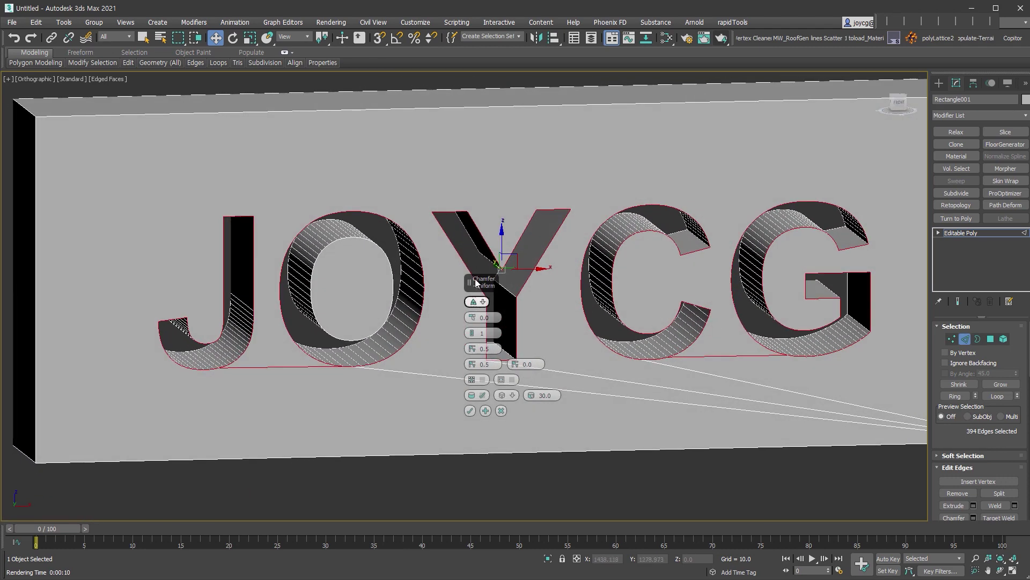
click(477, 301)
click(483, 324)
mouse_move(472, 317)
mouse_down()
mouse_move(473, 301)
mouse_move(472, 324)
mouse_up()
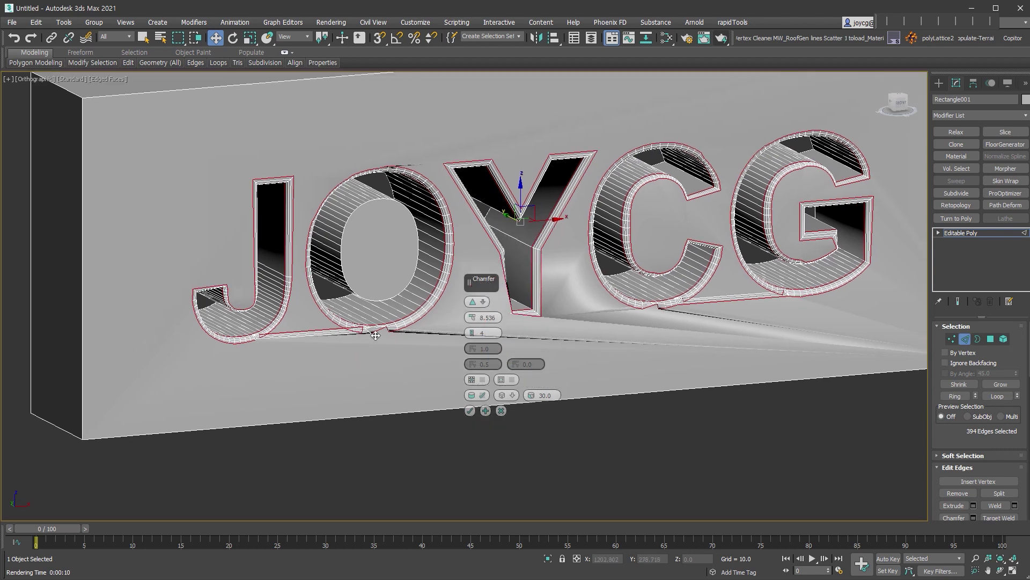
middle_drag(337, 382, 356, 334)
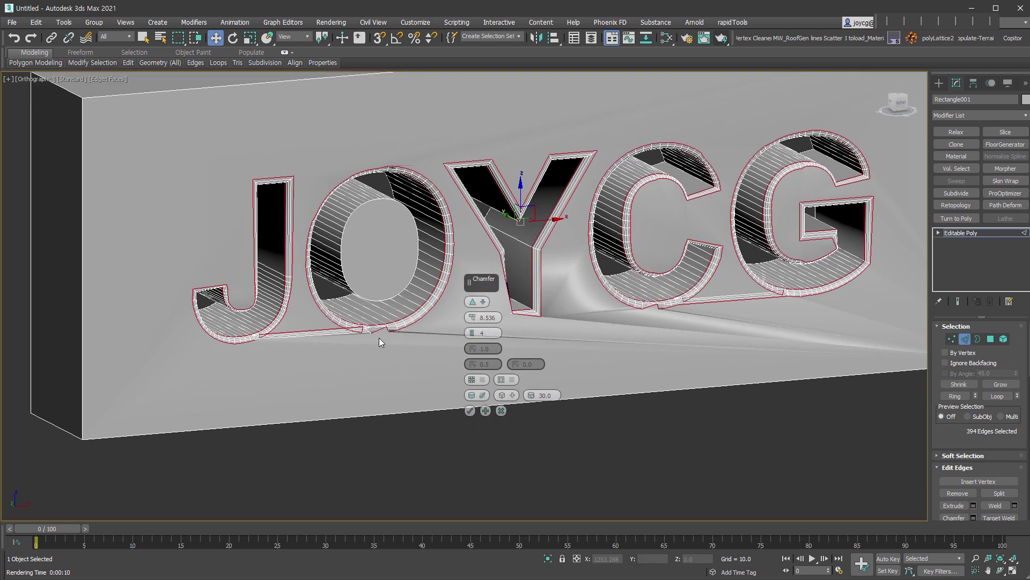
click(500, 411)
click(964, 339)
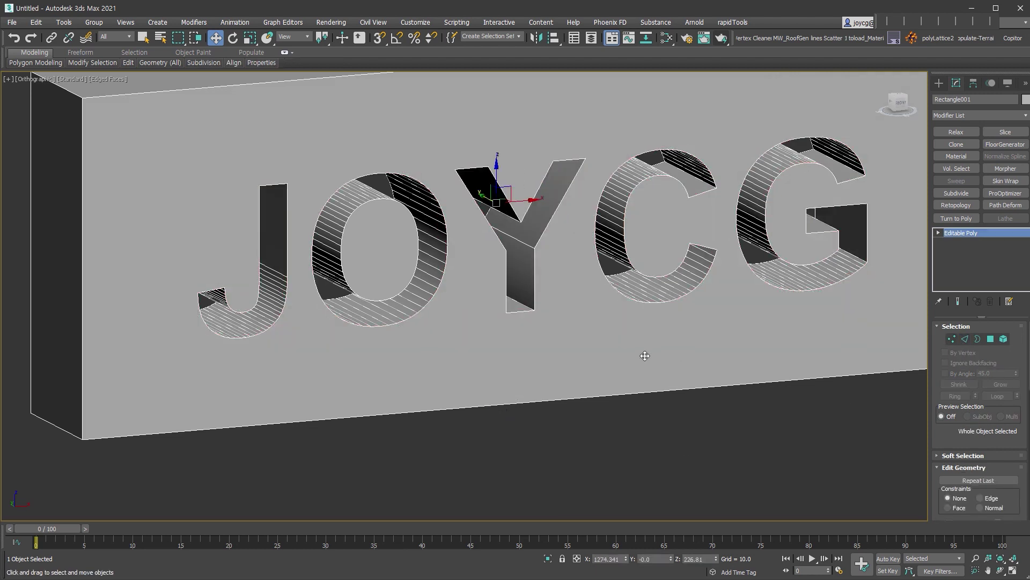
Frame the slab and pan around to inspect its sharp letter openings
key(z)
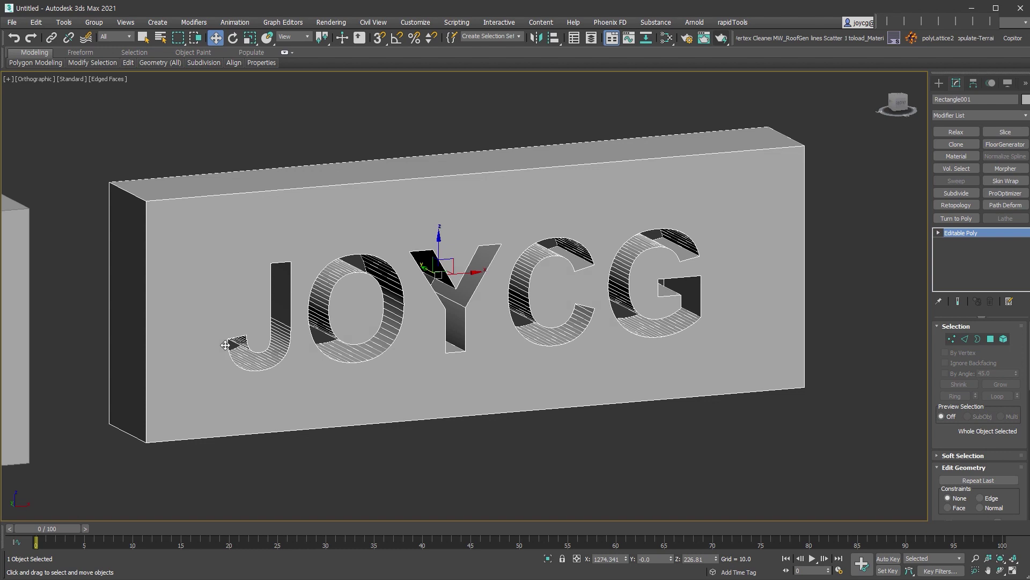
scroll(230, 351, up, 2)
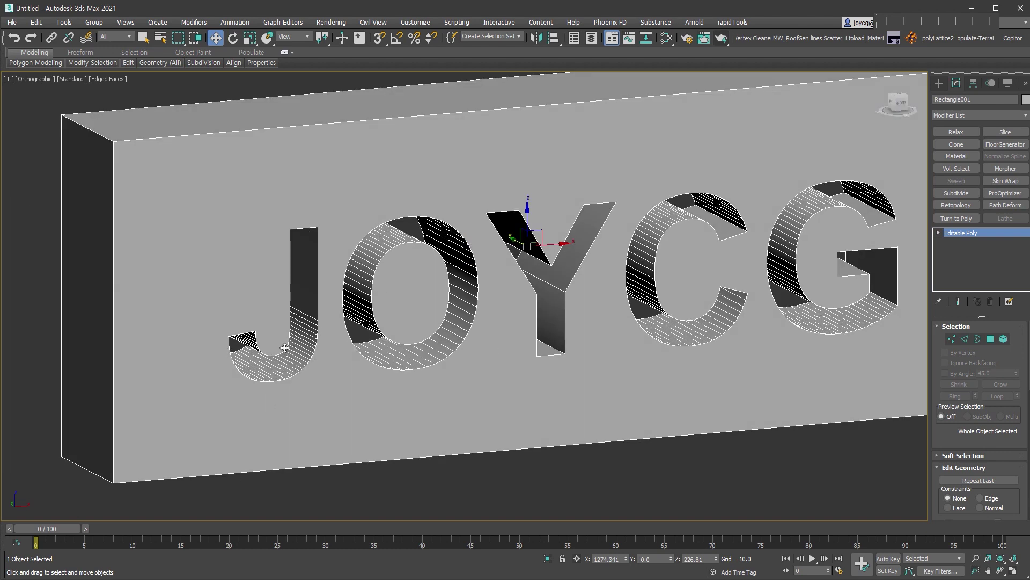
middle_drag(697, 477, 649, 474)
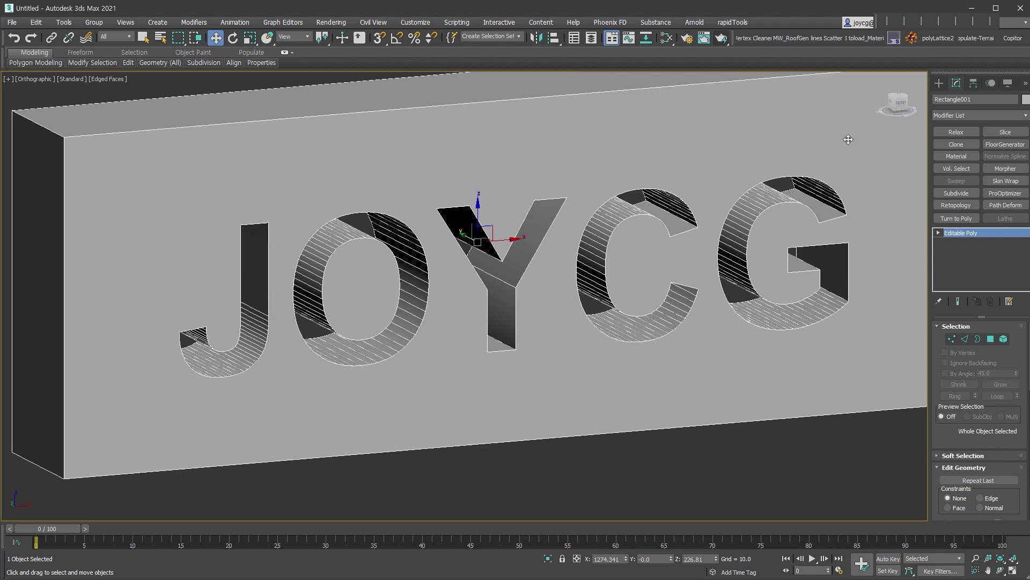
scroll(164, 334, down, 2)
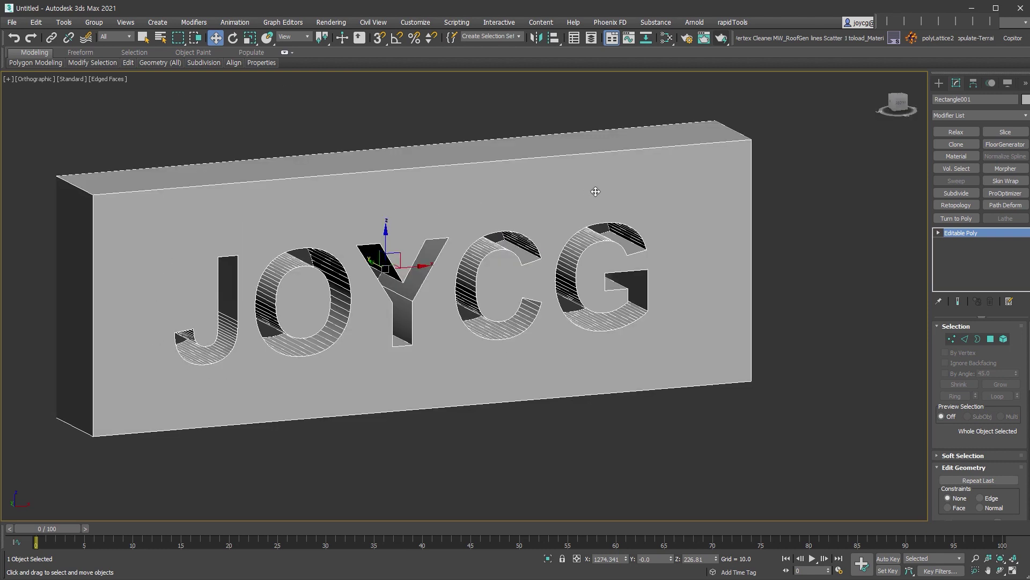
middle_drag(433, 380, 441, 378)
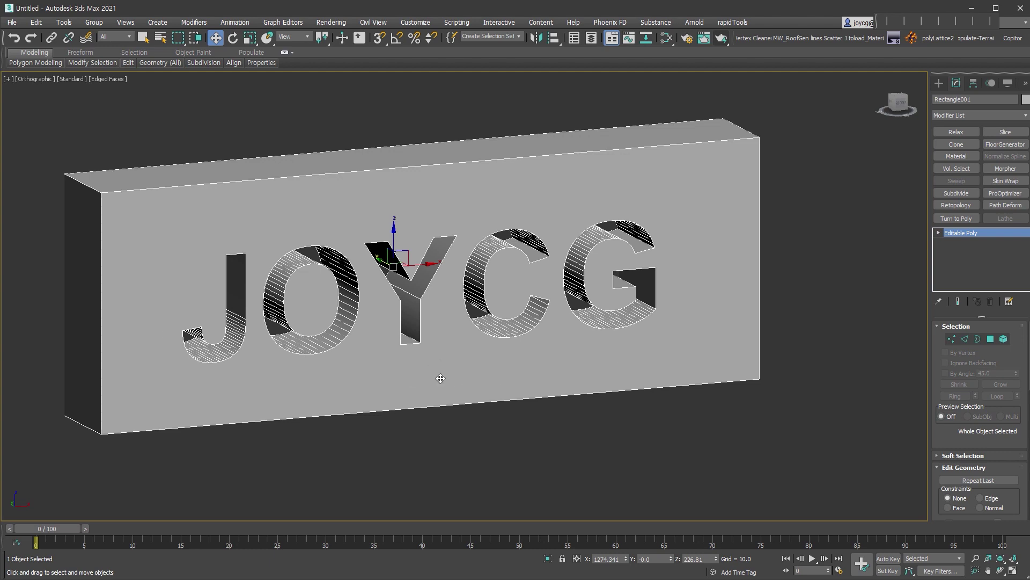
Convert the cut slab to Editable Mesh and select all edges to reveal triangulation
right_click(443, 372)
click(610, 365)
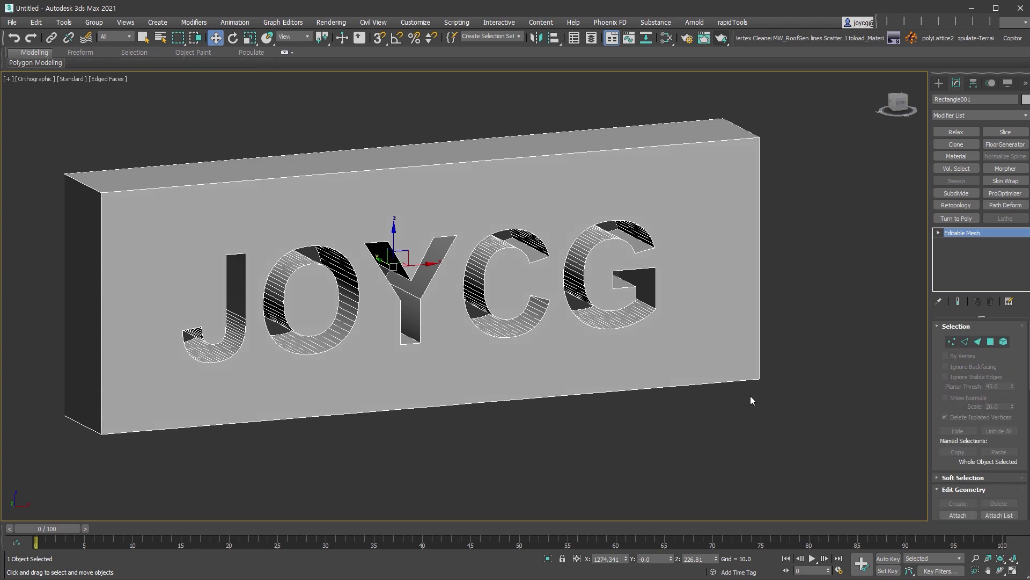
click(965, 341)
key(ctrl+a)
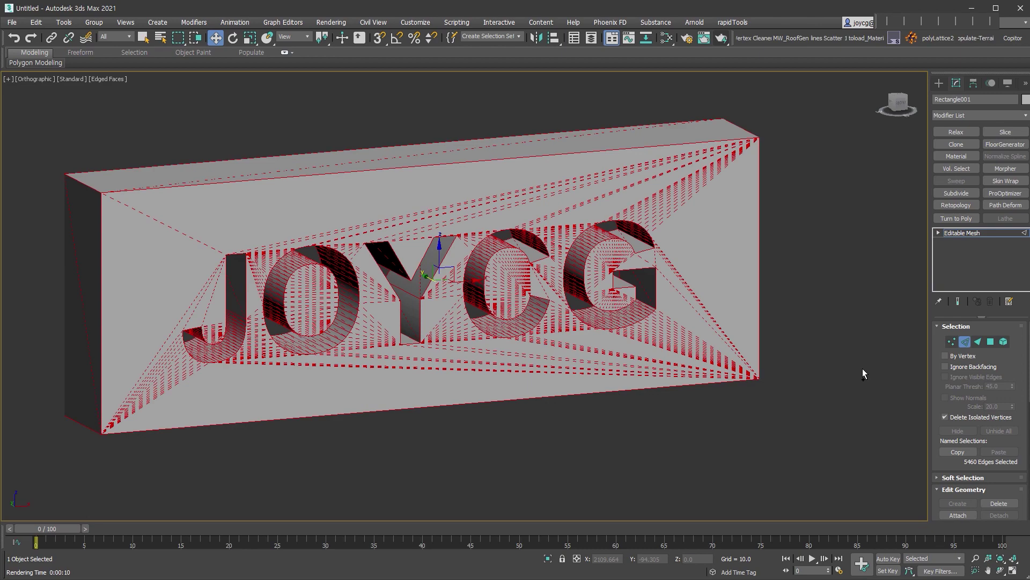
middle_drag(529, 436, 628, 426)
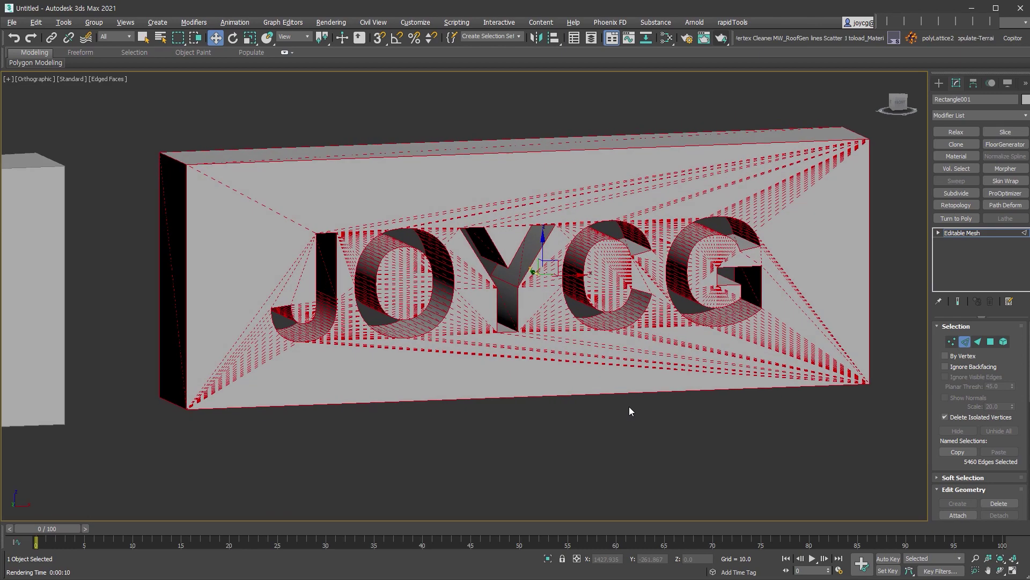
scroll(628, 410, up, 2)
scroll(403, 424, down, 1)
scroll(395, 373, down, 2)
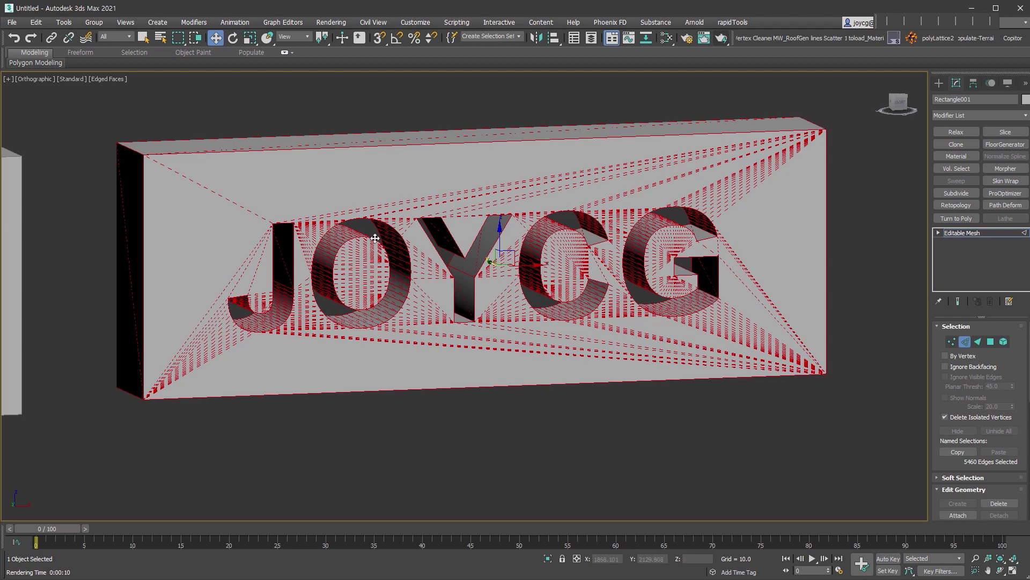
Zoom over the O and Y letters to inspect the mesh edges, then exit edge mode
scroll(356, 238, up, 2)
scroll(355, 237, up, 2)
scroll(355, 238, up, 2)
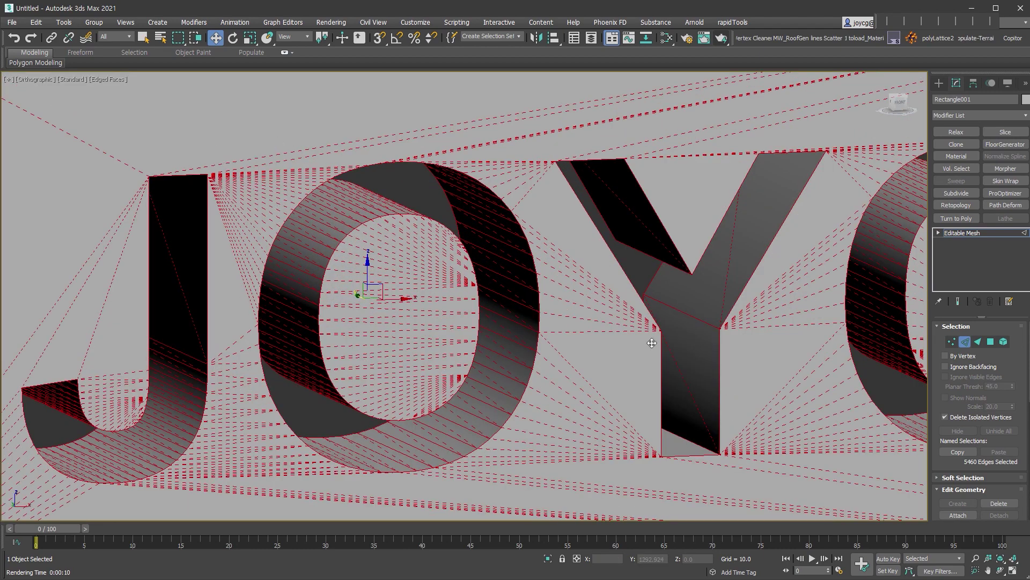
key(z)
scroll(512, 303, down, 2)
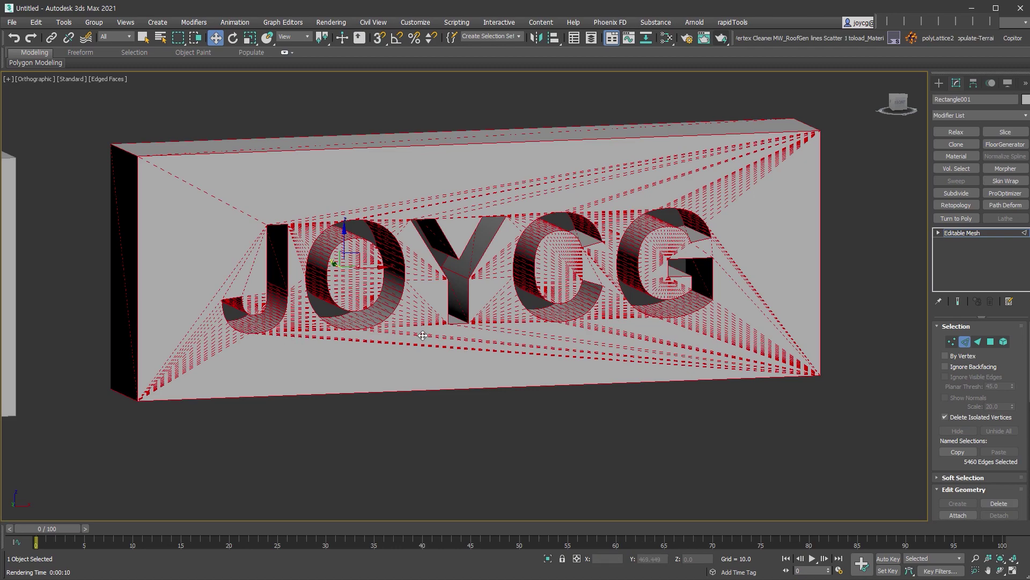
scroll(640, 327, up, 5)
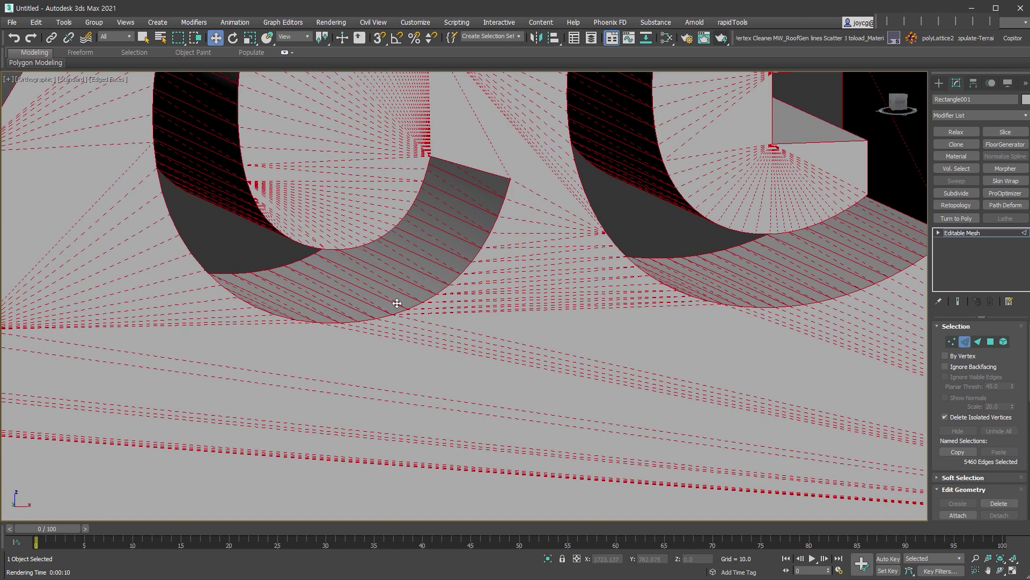
middle_drag(395, 301, 743, 283)
mouse_move(340, 320)
middle_down()
mouse_move(374, 341)
mouse_move(428, 337)
middle_up()
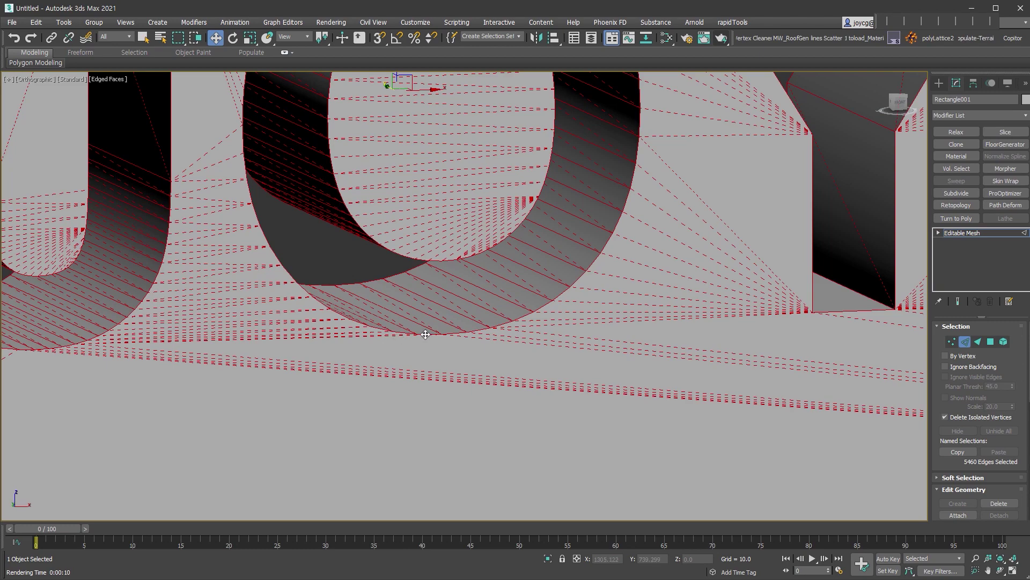
scroll(425, 334, down, 5)
scroll(429, 336, down, 3)
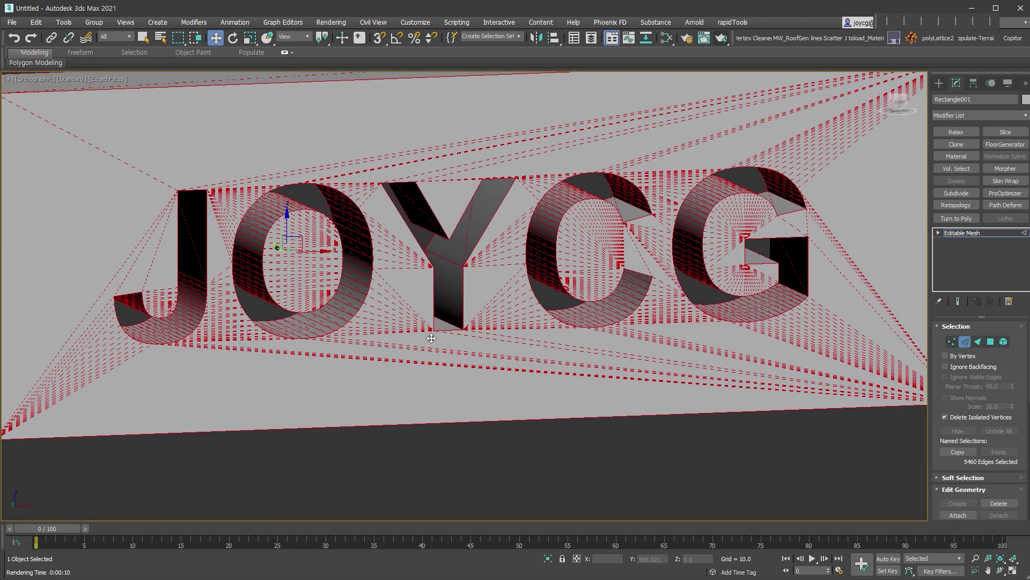
scroll(573, 359, down, 3)
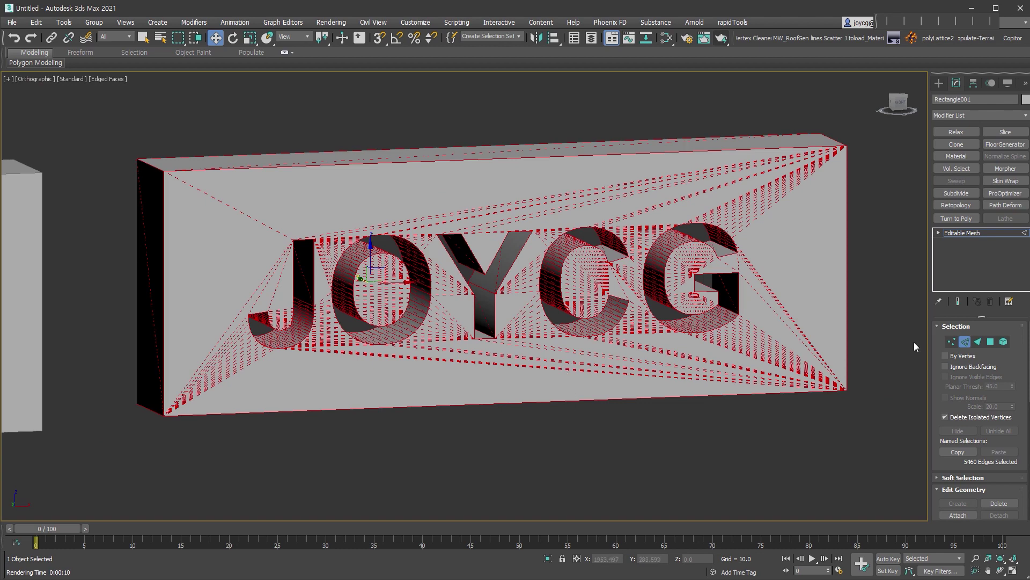
click(964, 342)
key(z)
Make an independent copy of the lettered box and its text to the right
click(646, 377)
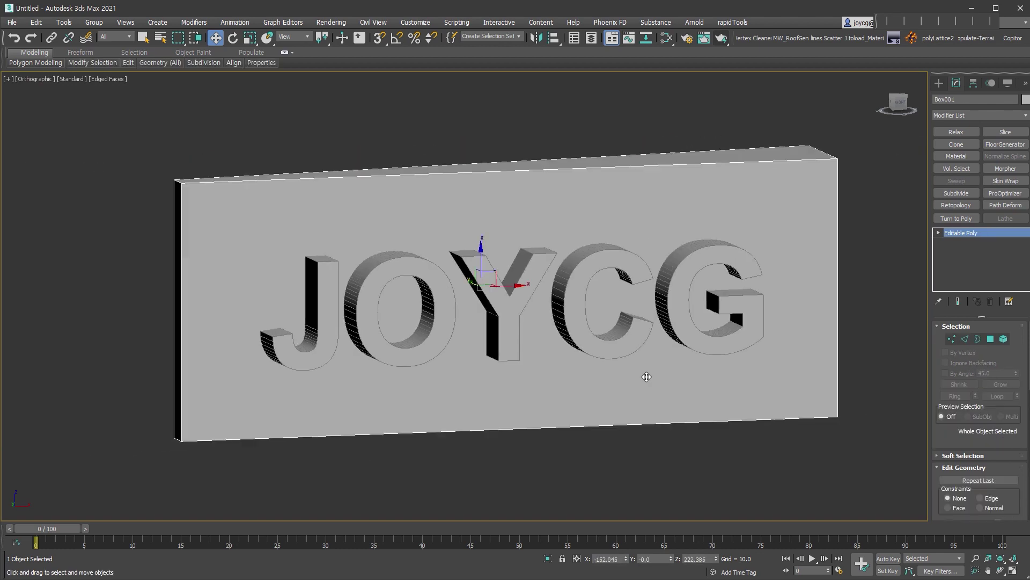
middle_drag(698, 376, 656, 376)
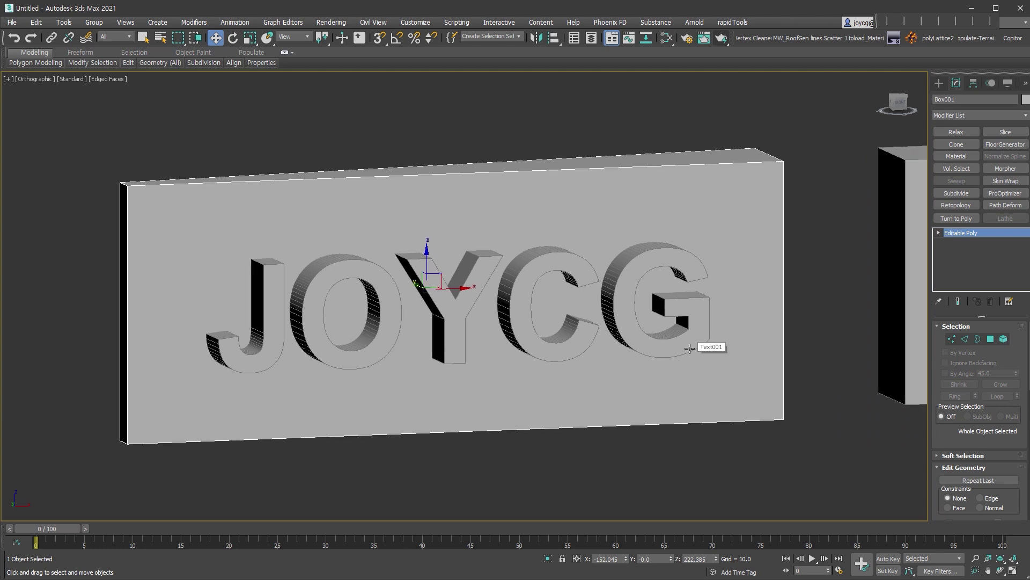
middle_drag(697, 349, 344, 389)
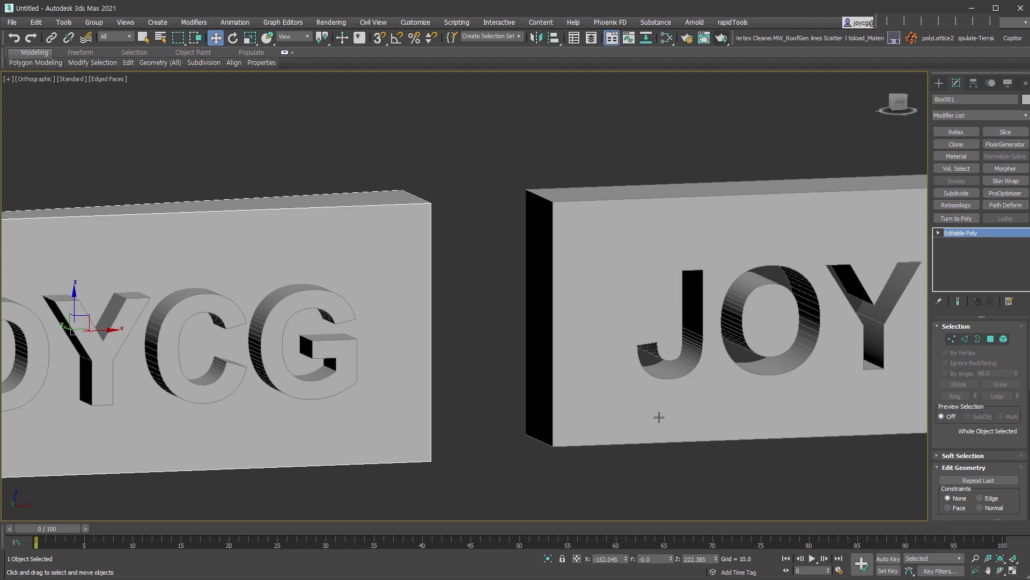
middle_drag(777, 490, 658, 397)
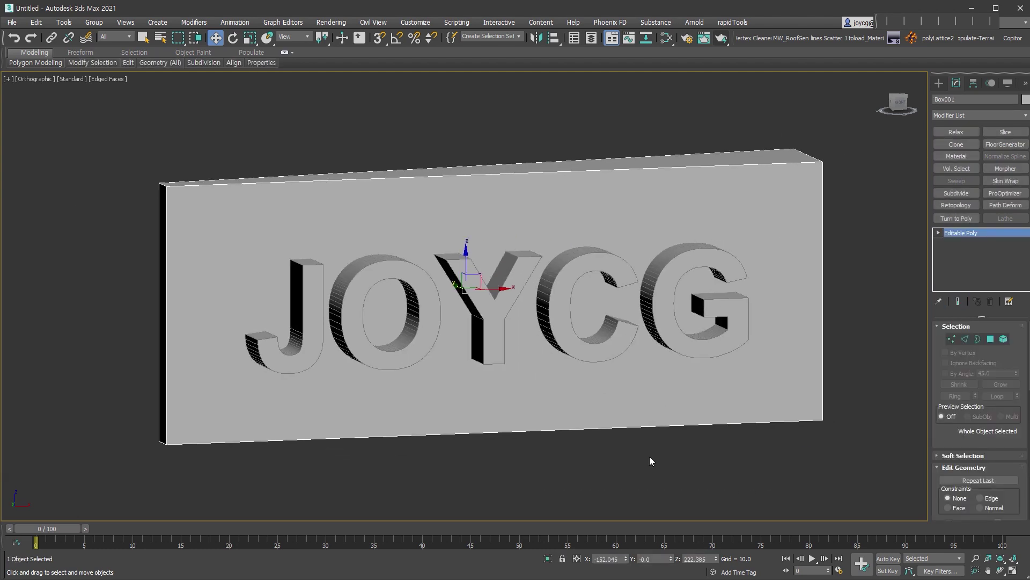
drag(677, 482, 361, 184)
scroll(111, 302, down, 3)
shift+drag(402, 275, 900, 257)
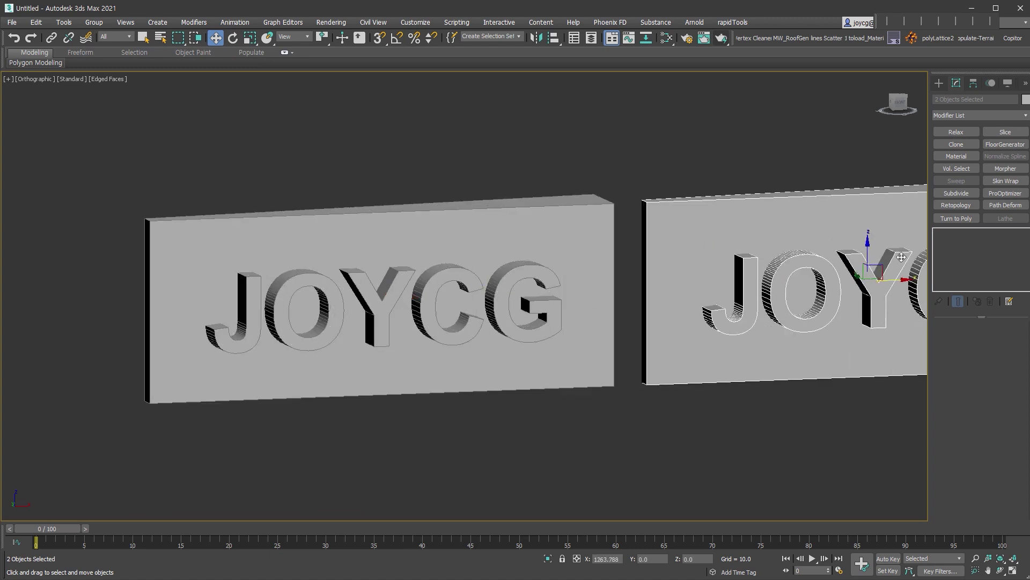
click(519, 343)
middle_drag(653, 398, 590, 405)
click(591, 405)
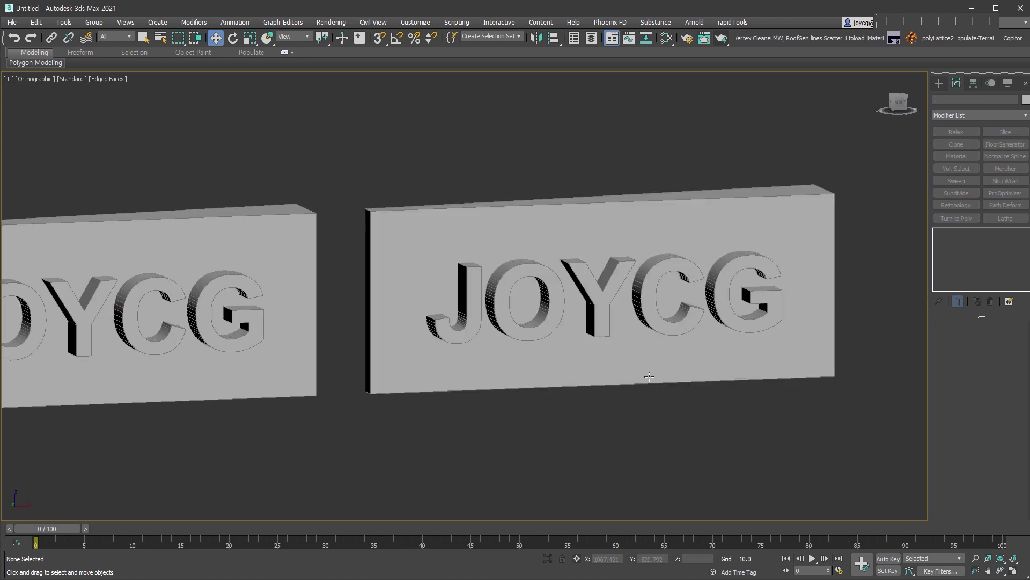
Subtract the JOYCG text from the copied box with a ProBoolean
click(712, 350)
click(939, 82)
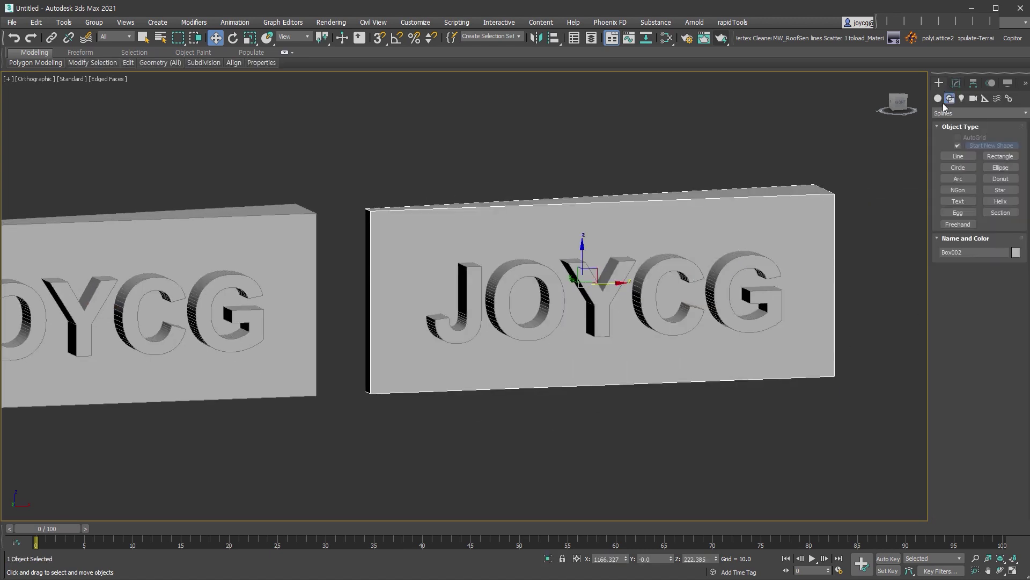
click(979, 113)
click(970, 145)
click(1000, 192)
click(982, 263)
click(722, 306)
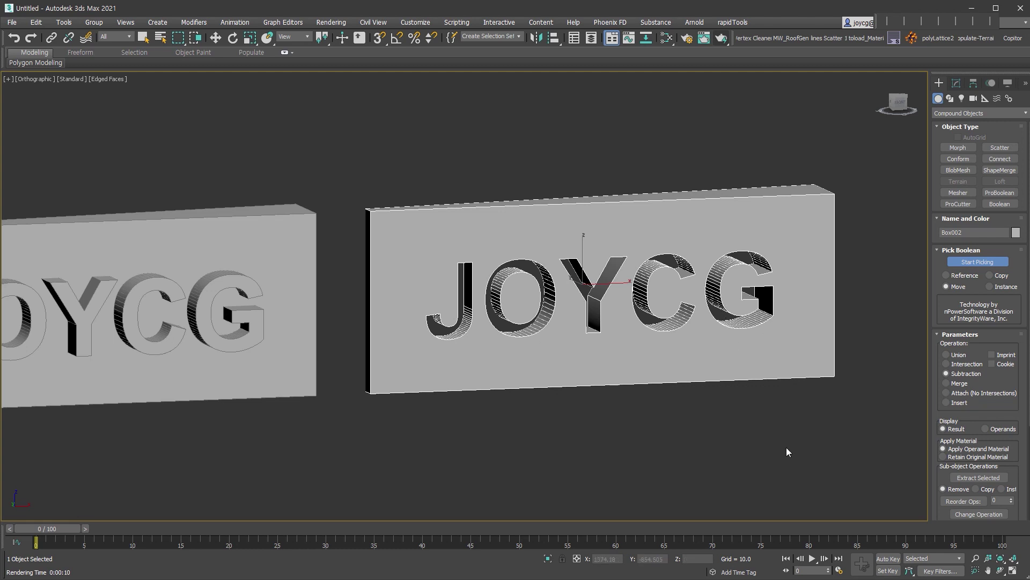
Convert the cut box to a mesh, inspect all its edges, then select the original box
right_click(799, 423)
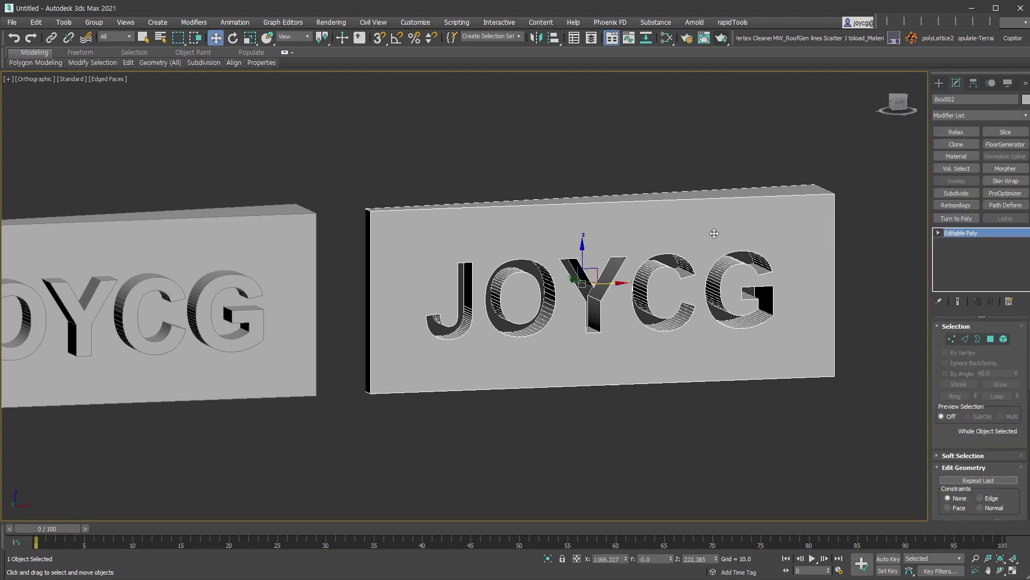
click(965, 342)
key(ctrl+a)
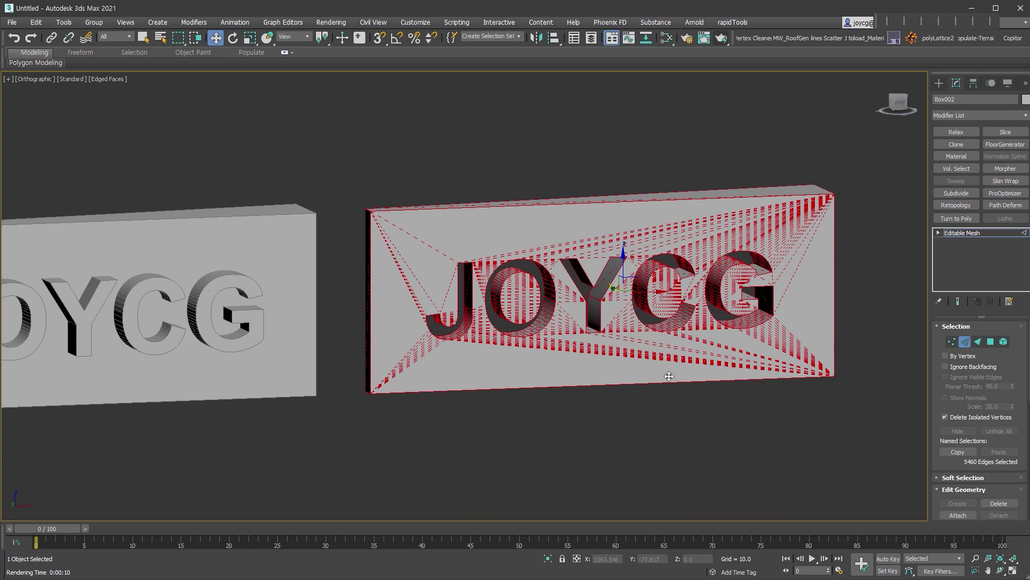
scroll(663, 376, up, 2)
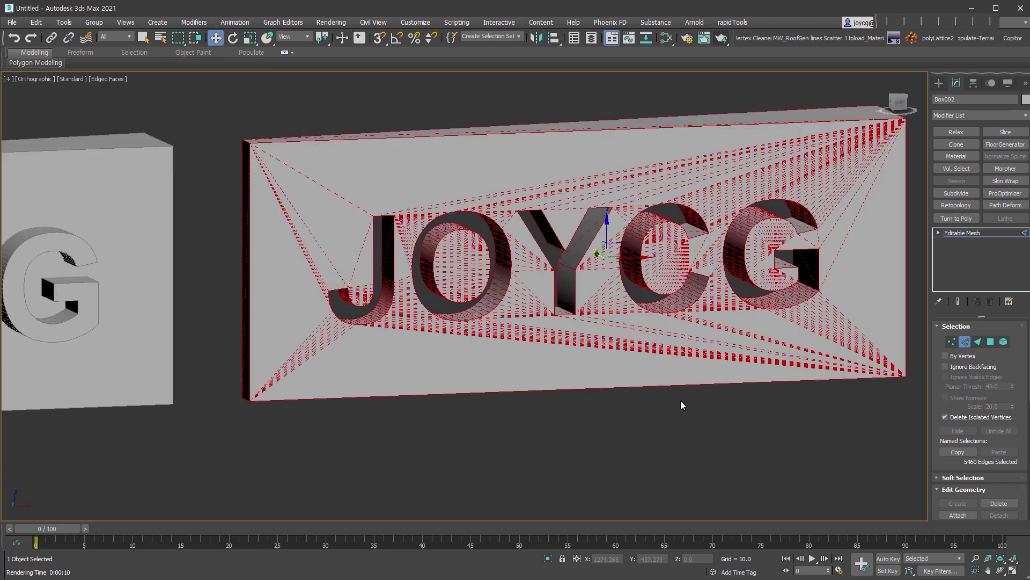
key(2)
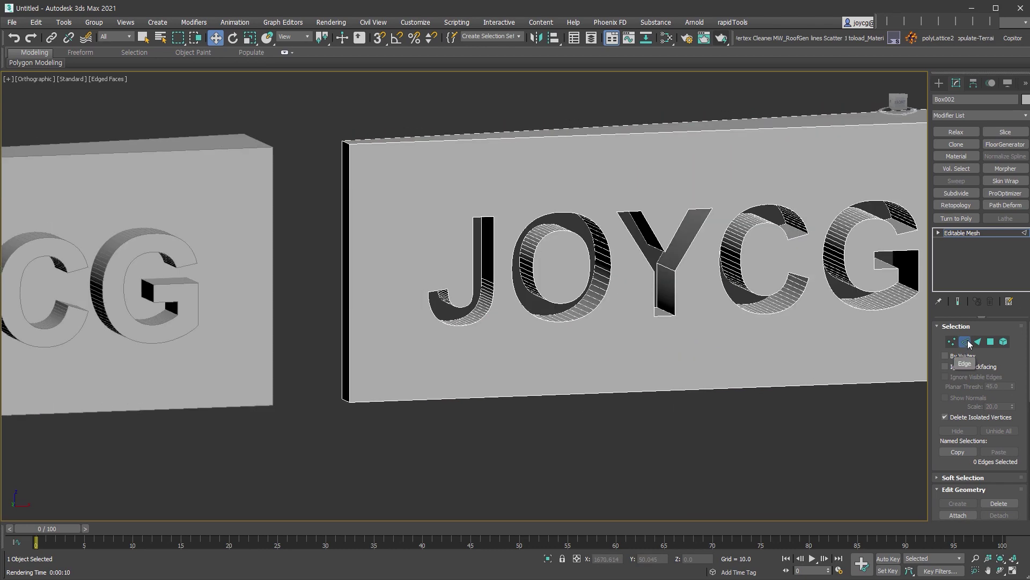
key(alt+q)
click(500, 334)
mouse_move(794, 363)
alt+middle_down()
mouse_move(759, 340)
mouse_move(759, 352)
alt+middle_up()
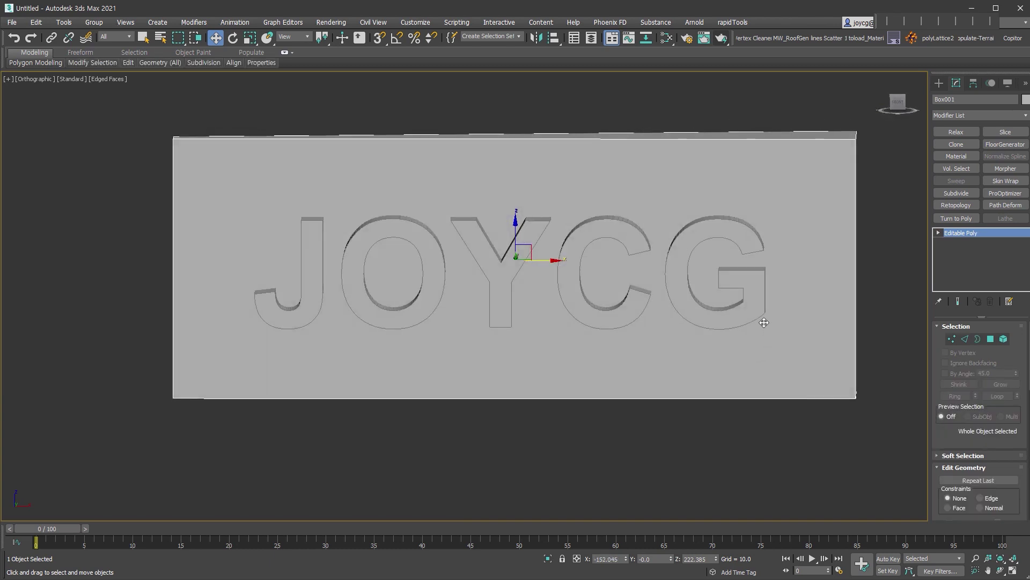
Cut six vertical SwiftLoop edge loops across the JOYCG box
key(alt+shift+w)
click(784, 354)
click(659, 337)
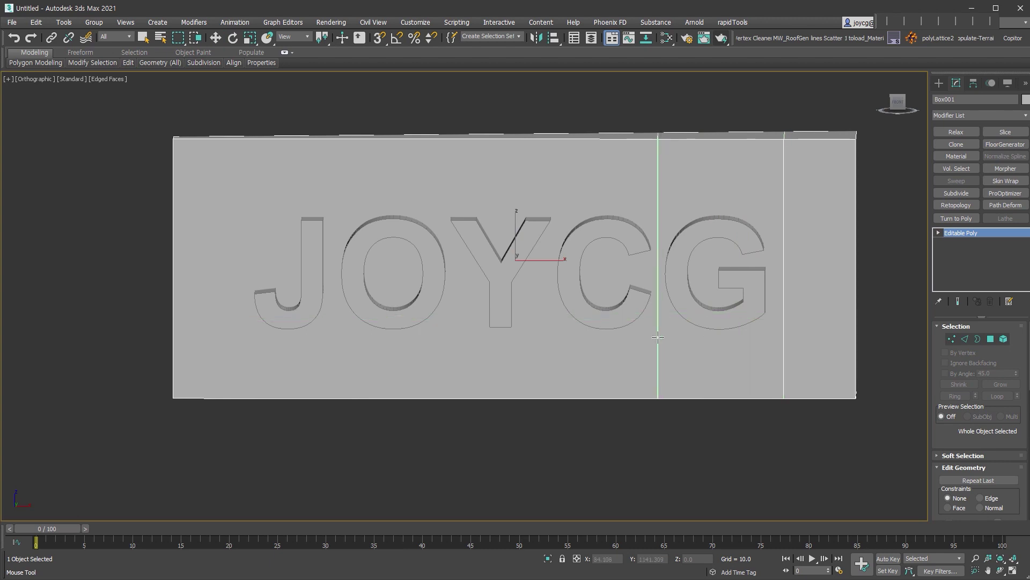
click(553, 332)
click(449, 348)
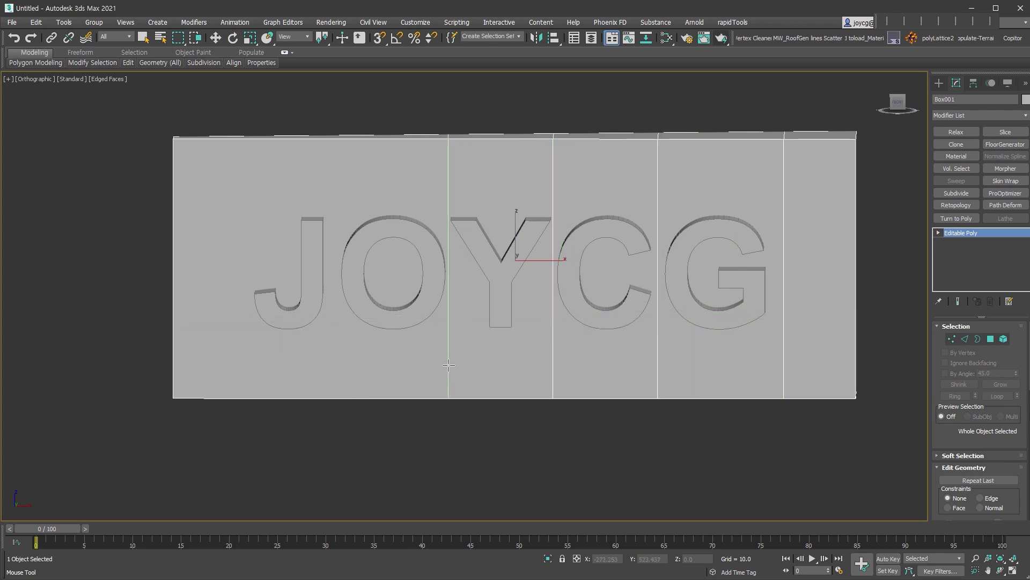
click(332, 370)
click(232, 376)
Add three horizontal edge loops above, below and through the letters
alt+middle_drag(472, 179, 487, 183)
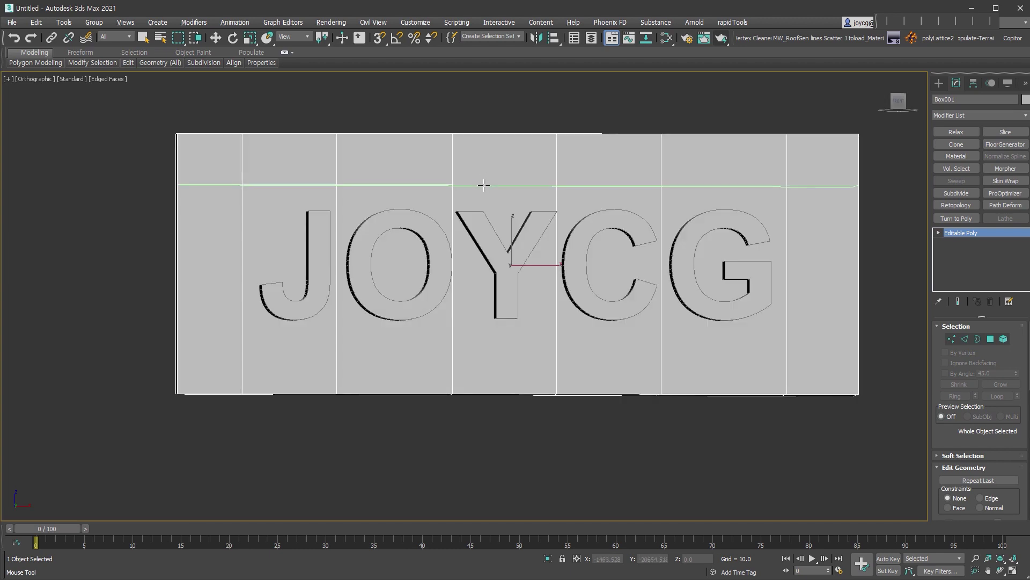
click(487, 183)
click(427, 341)
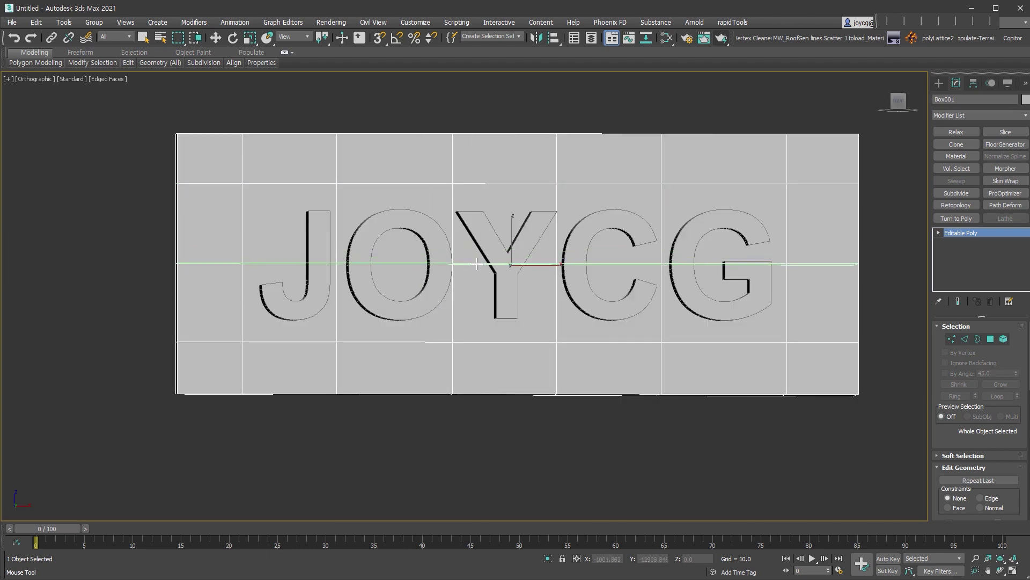
click(477, 263)
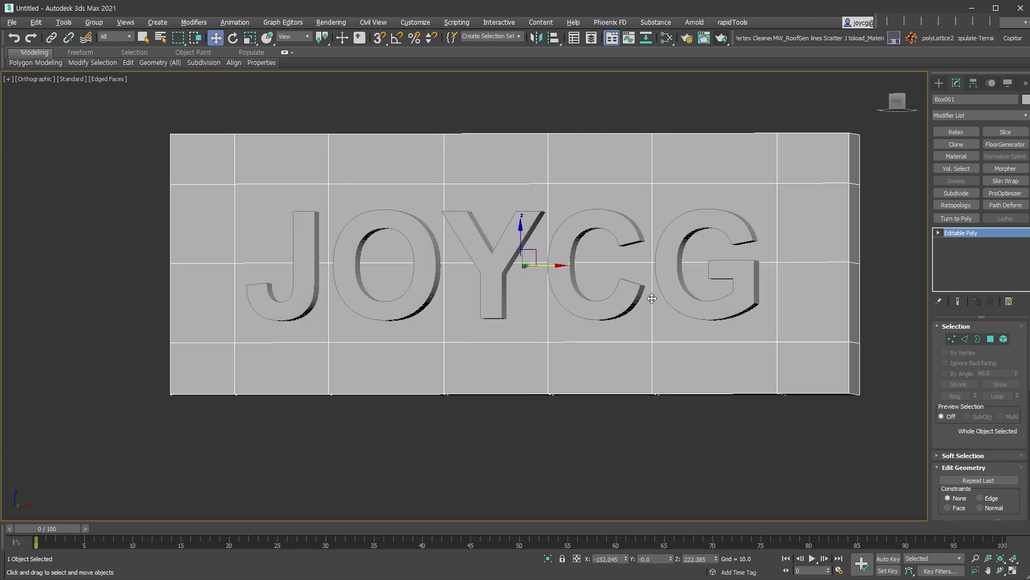
key(w)
alt+middle_drag(698, 354, 730, 373)
alt+middle_drag(624, 358, 663, 372)
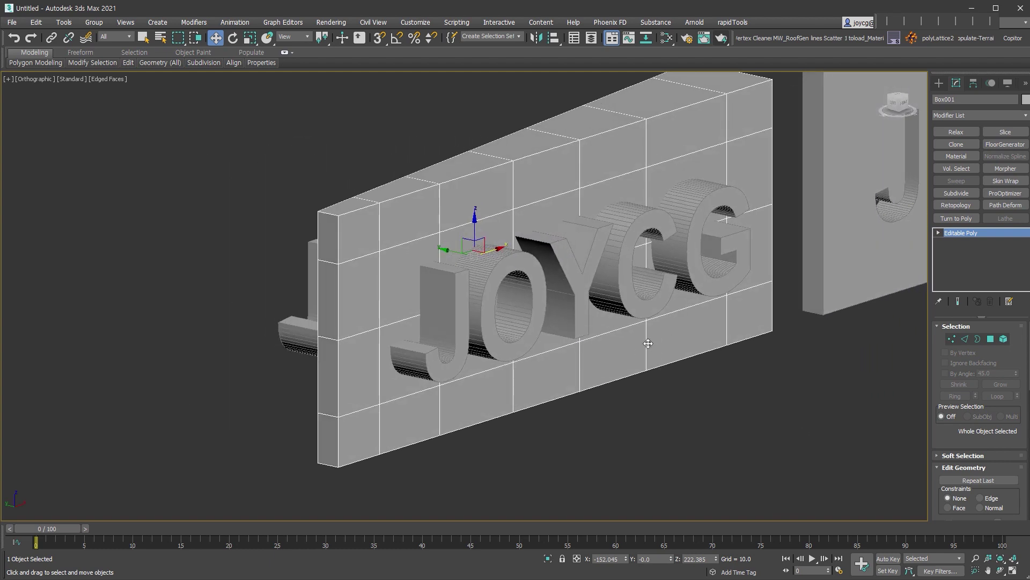
ProBoolean-subtract the JOYCG letters from the gridded box, keeping planar edges in the advanced options
click(949, 262)
click(582, 322)
mouse_move(615, 341)
alt+middle_down()
mouse_move(688, 329)
mouse_move(761, 242)
alt+middle_up()
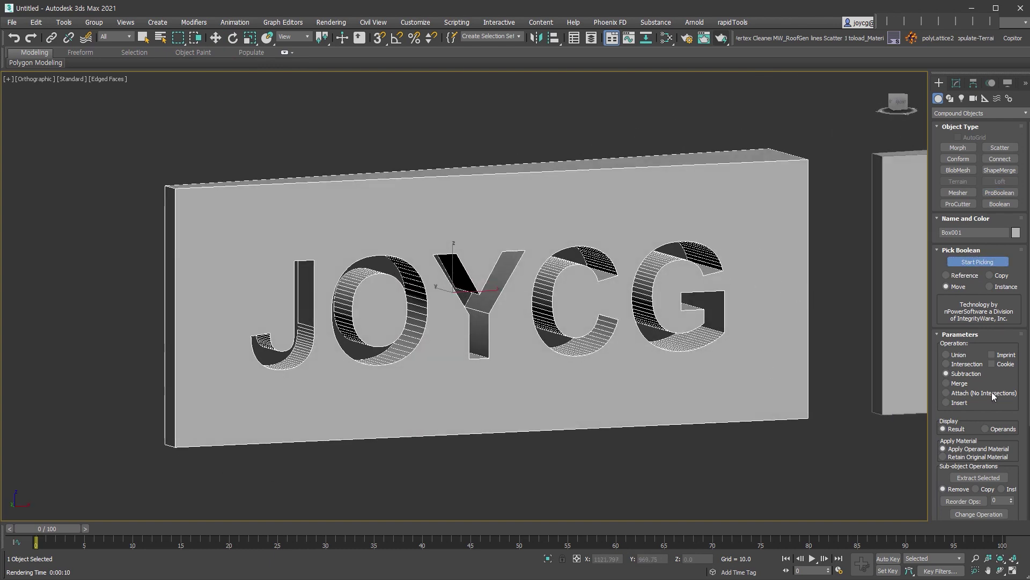
scroll(1009, 408, down, 5)
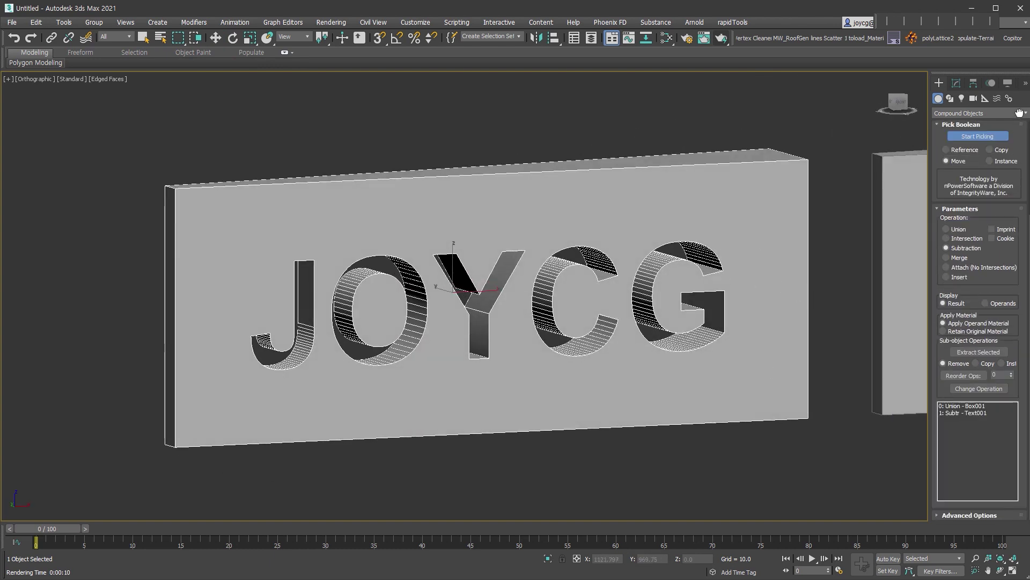
click(993, 515)
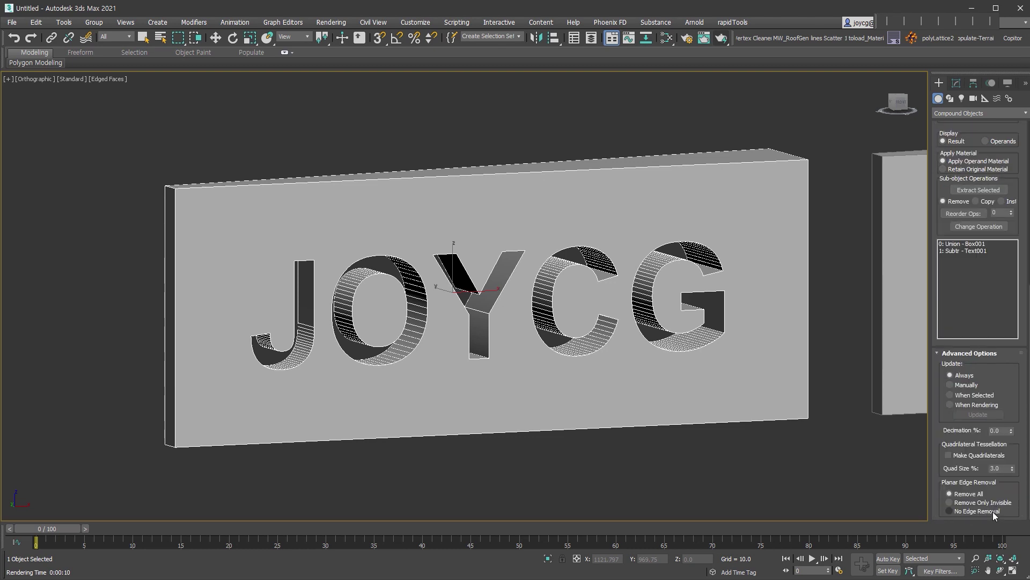
click(993, 511)
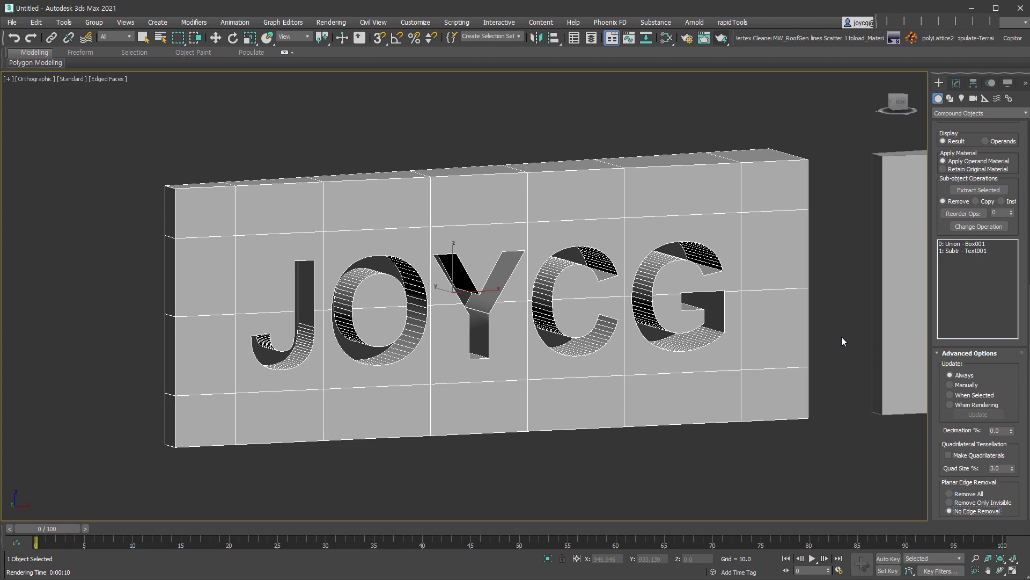
Orbit and zoom in to inspect the letter vertices around the Y
key(1)
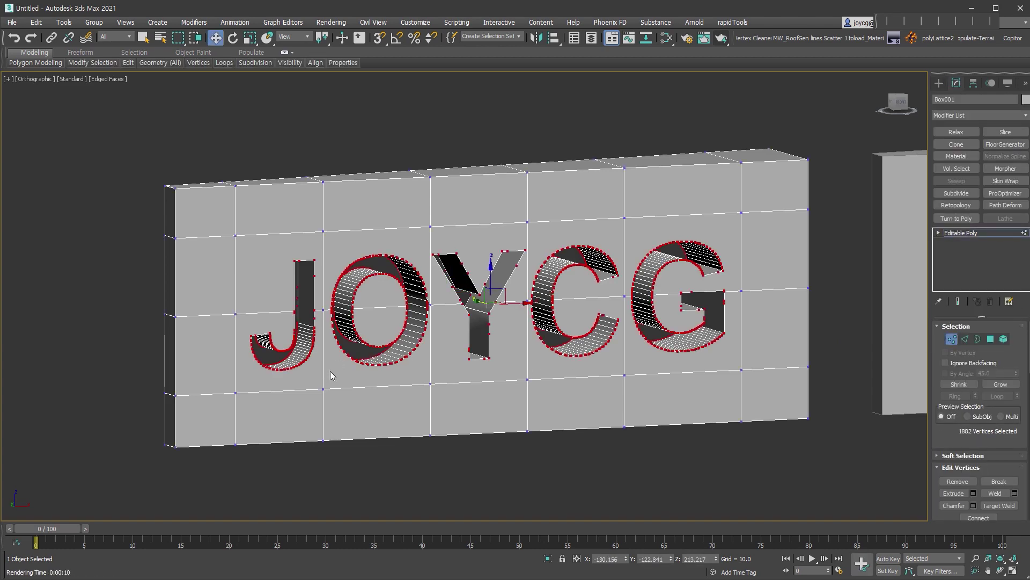
alt+middle_drag(324, 373, 304, 370)
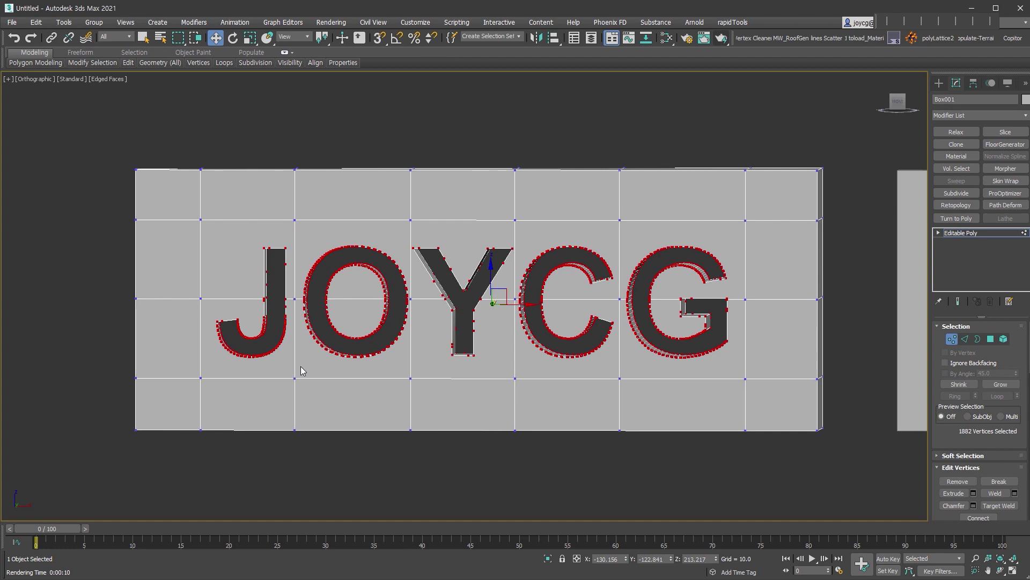
alt+middle_drag(375, 347, 368, 343)
scroll(424, 262, up, 5)
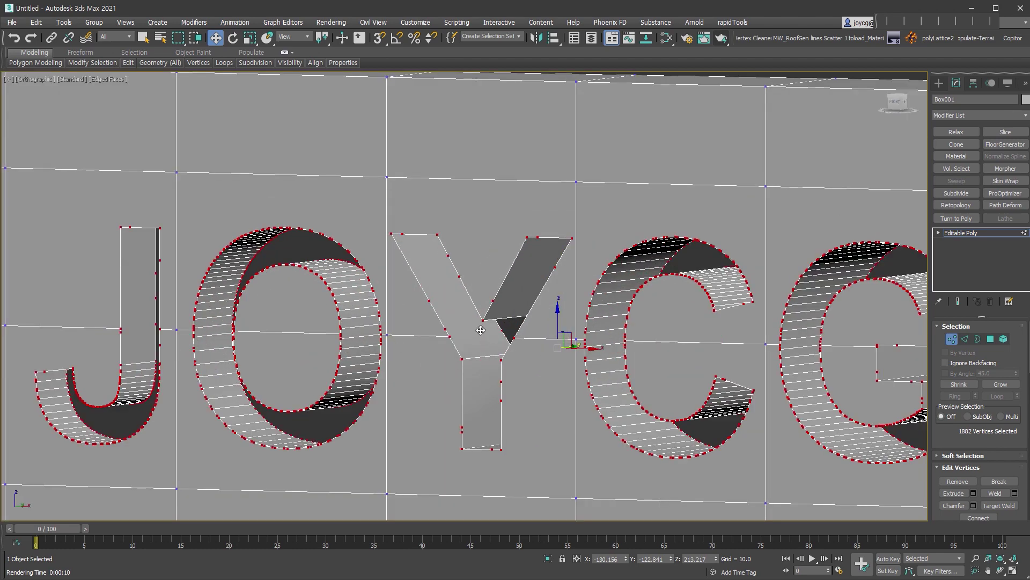
scroll(455, 263, up, 2)
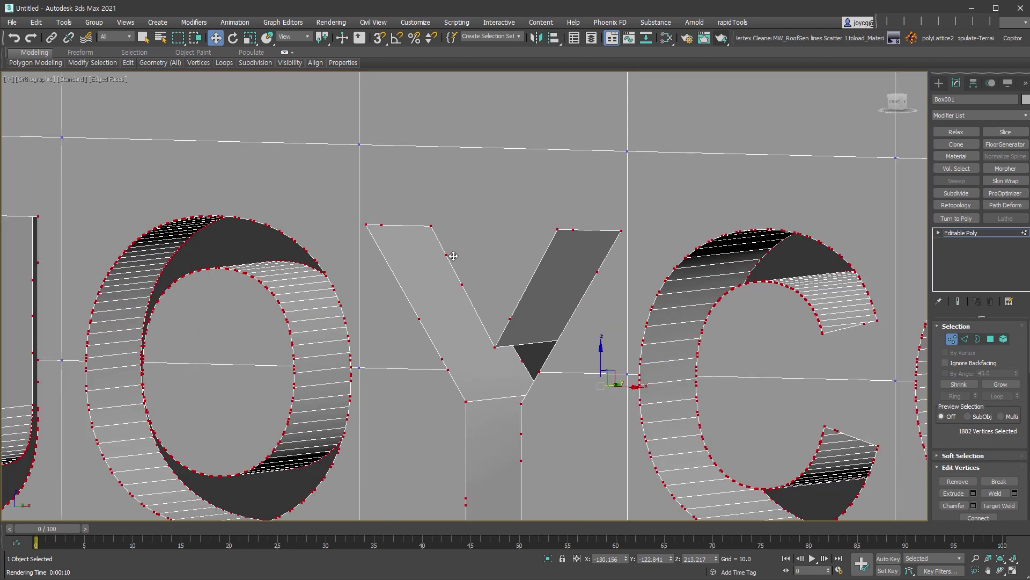
scroll(450, 258, up, 2)
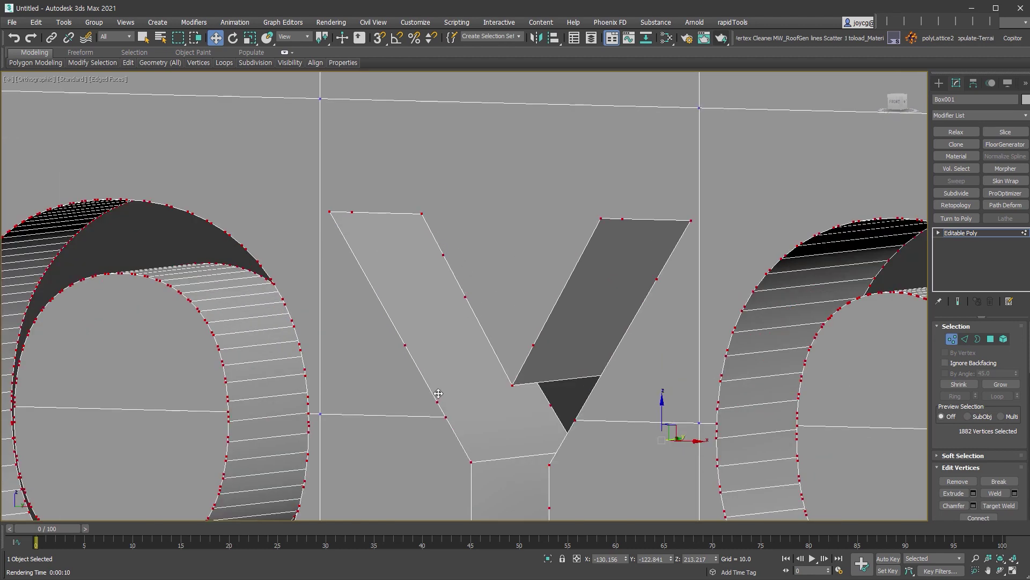
Return to the front view and exit Vertex mode to object level
key(shift+z)
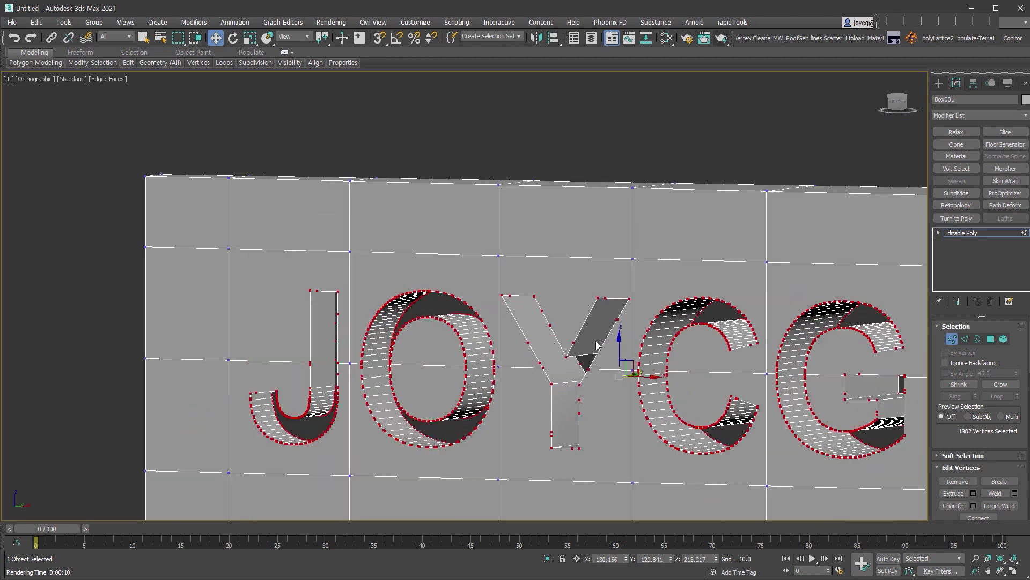
key(shift+z)
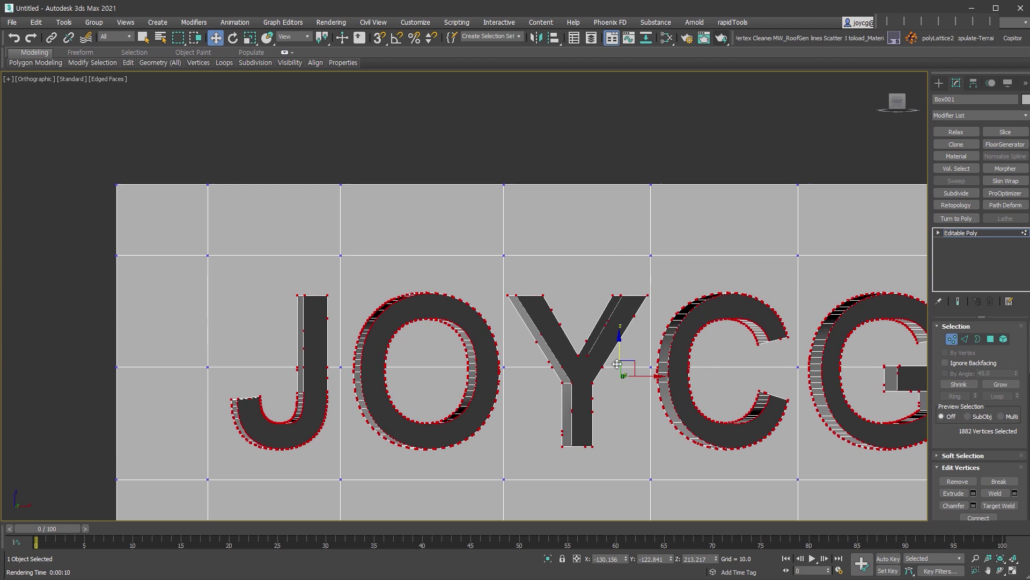
key(shift+z)
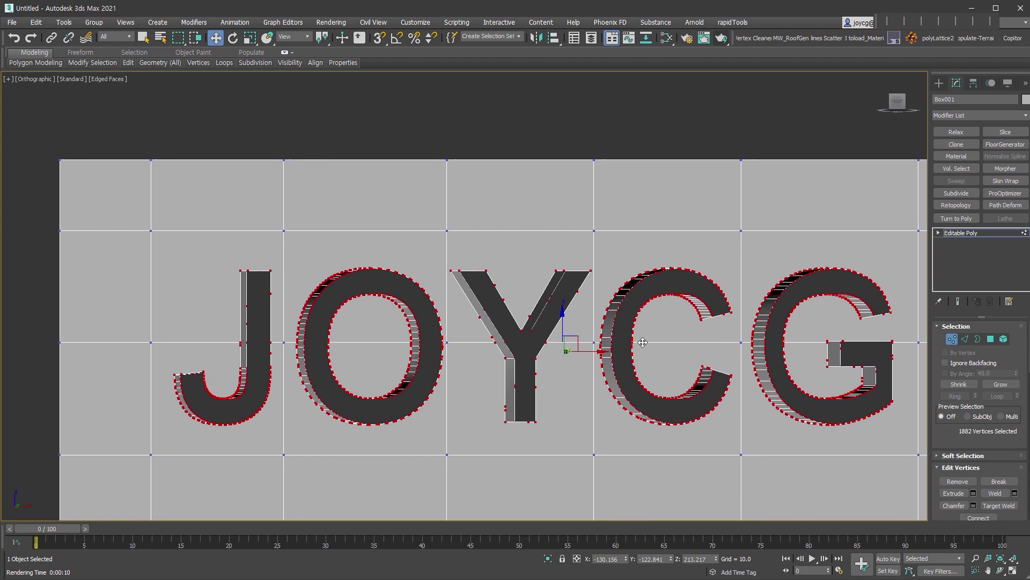
click(990, 234)
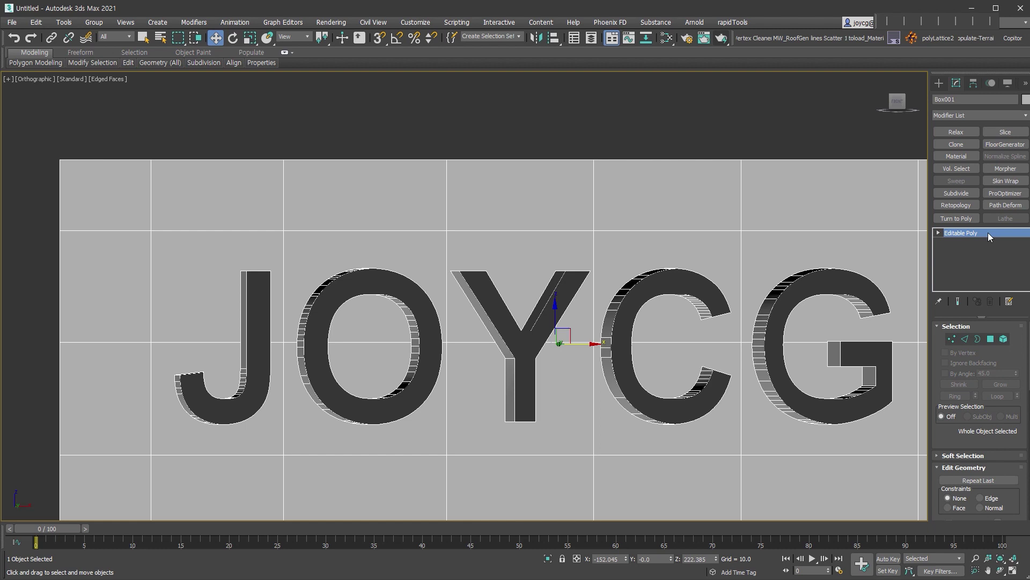
Apply Turn to Poly, check the Y letter, then collapse the stack to Editable Poly
click(956, 219)
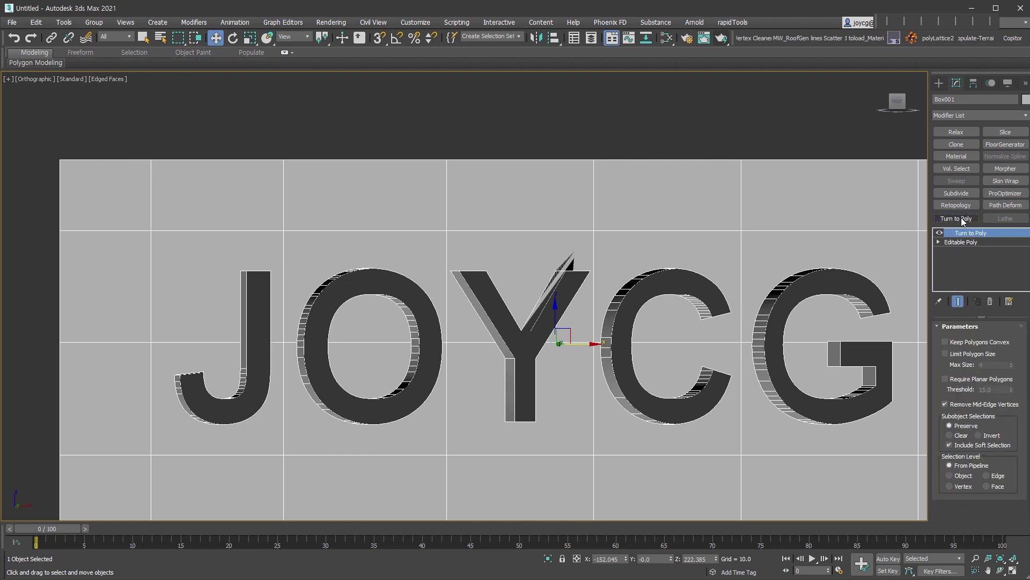
alt+middle_drag(744, 377, 535, 271)
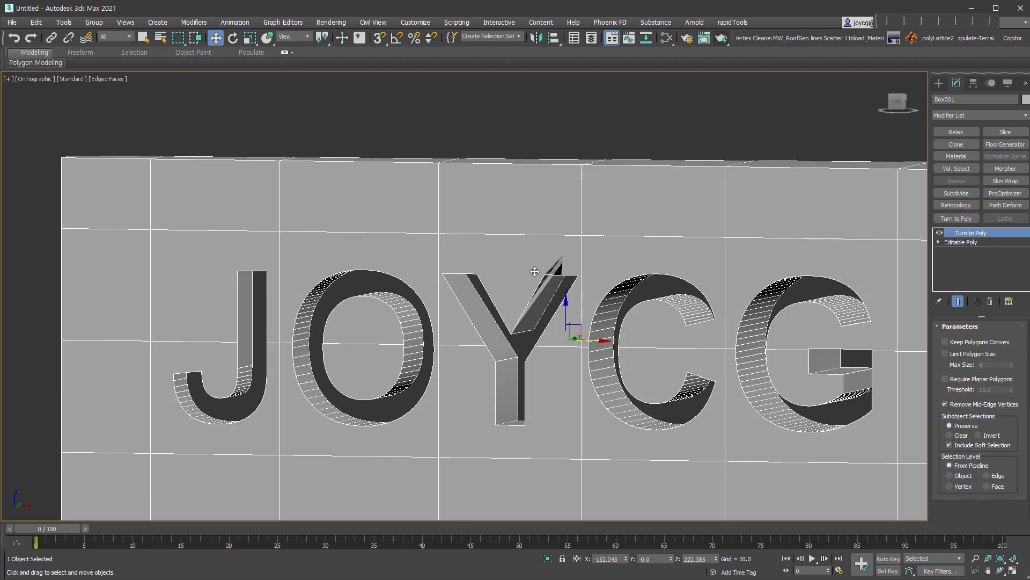
scroll(534, 271, up, 5)
alt+middle_drag(565, 373, 632, 372)
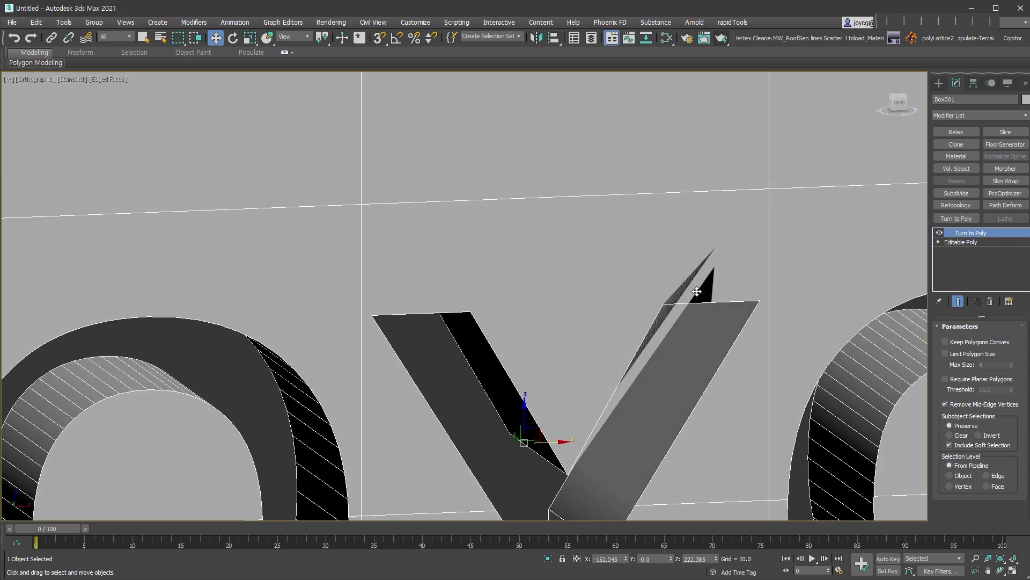
scroll(667, 357, down, 5)
mouse_move(681, 280)
alt+middle_down()
mouse_move(697, 264)
mouse_move(668, 317)
alt+middle_up()
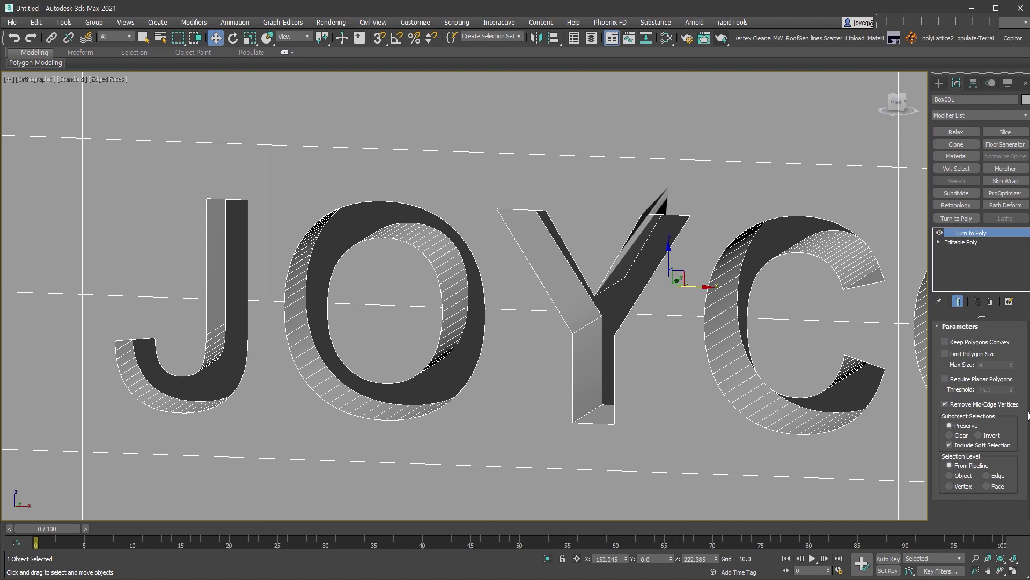
middle_drag(739, 403, 677, 426)
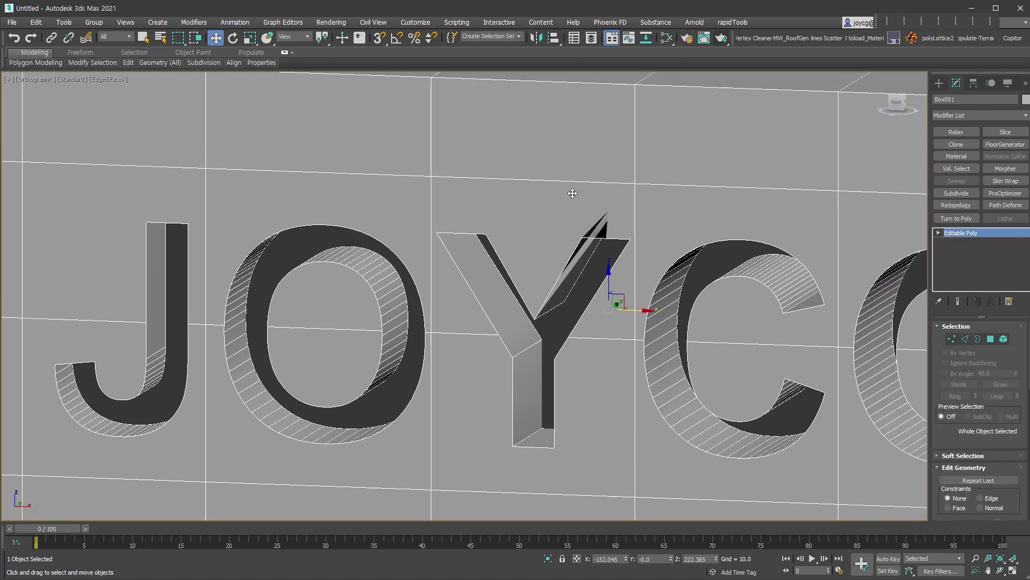
Select all 532 polygons, retriangulate them, frame the slab and deselect
click(991, 338)
key(ctrl+a)
scroll(955, 443, down, 4)
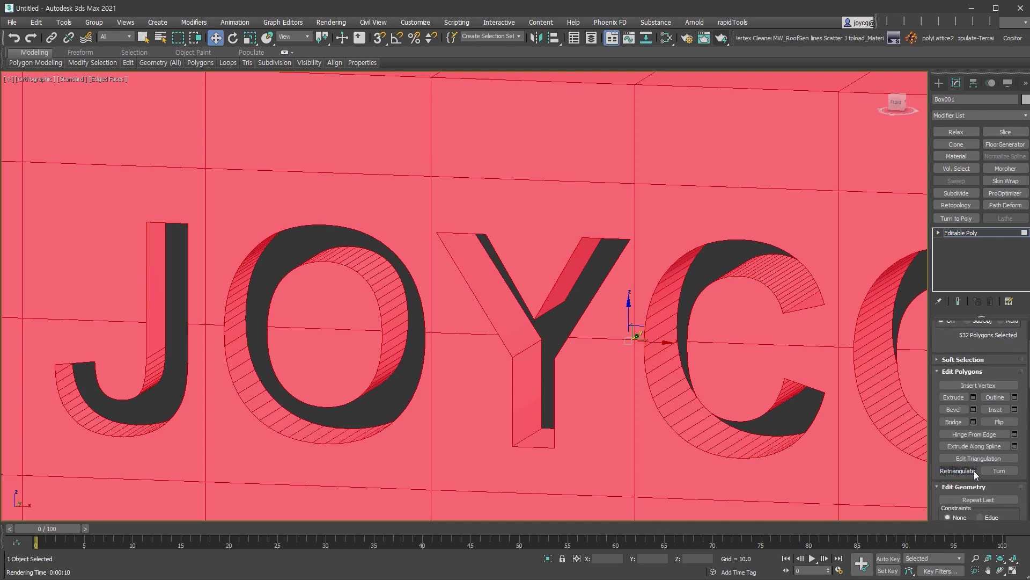
click(974, 472)
key(z)
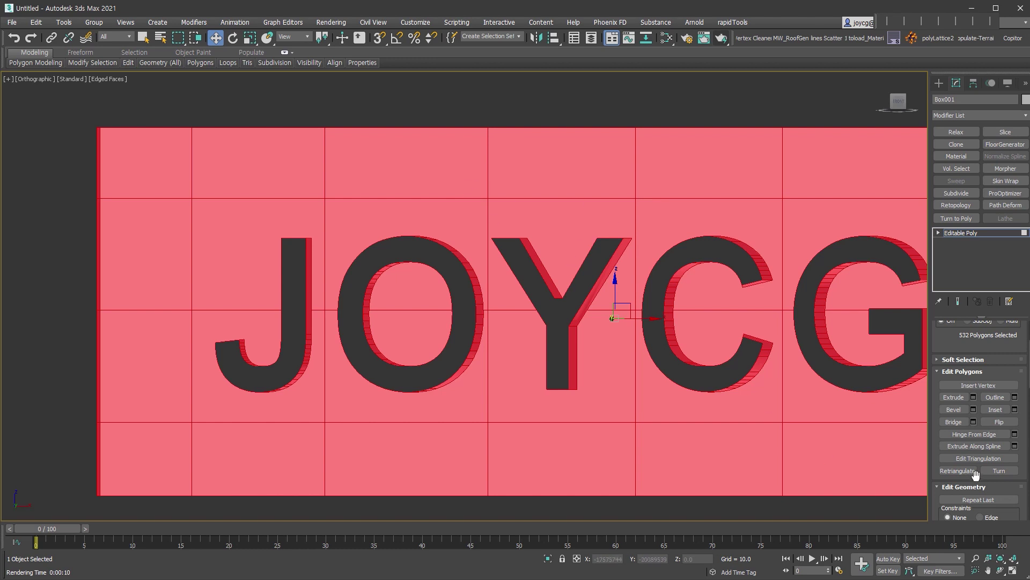
key(ctrl+d)
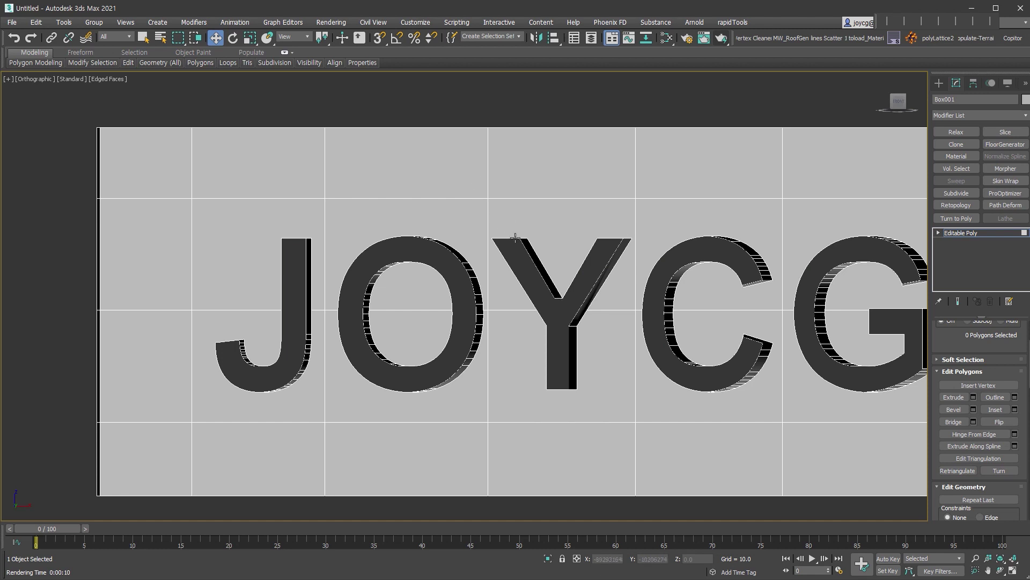
alt+middle_drag(773, 323, 690, 316)
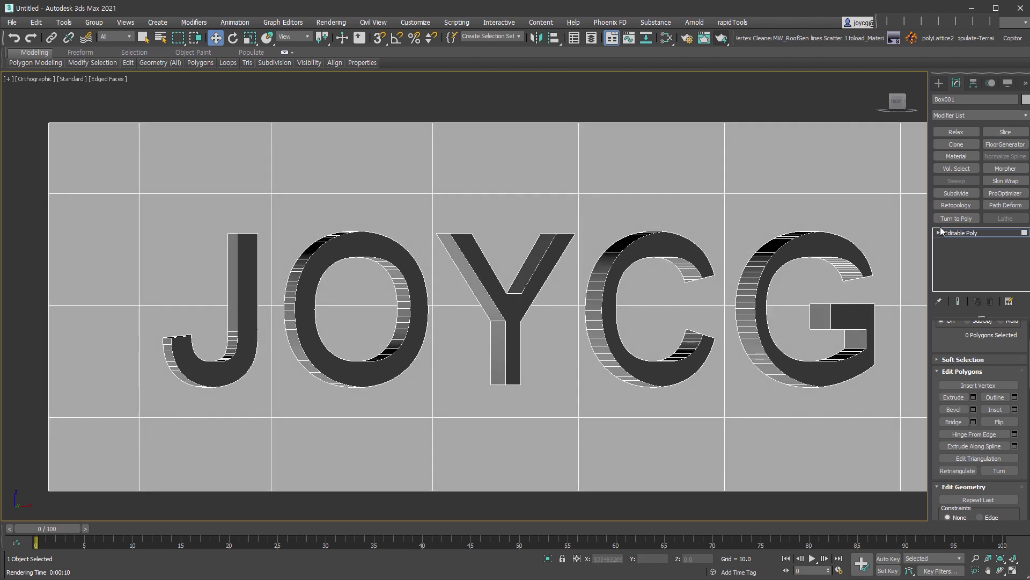
Inspect the letter vertices, return to object level, and convert the slab to Editable Mesh
click(939, 233)
scroll(480, 297, up, 2)
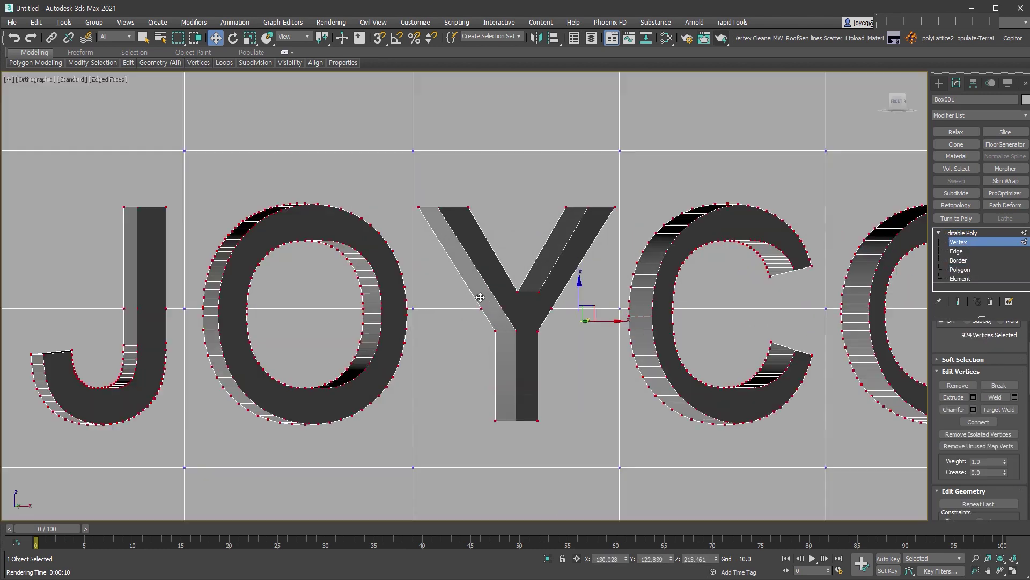
scroll(534, 352, down, 2)
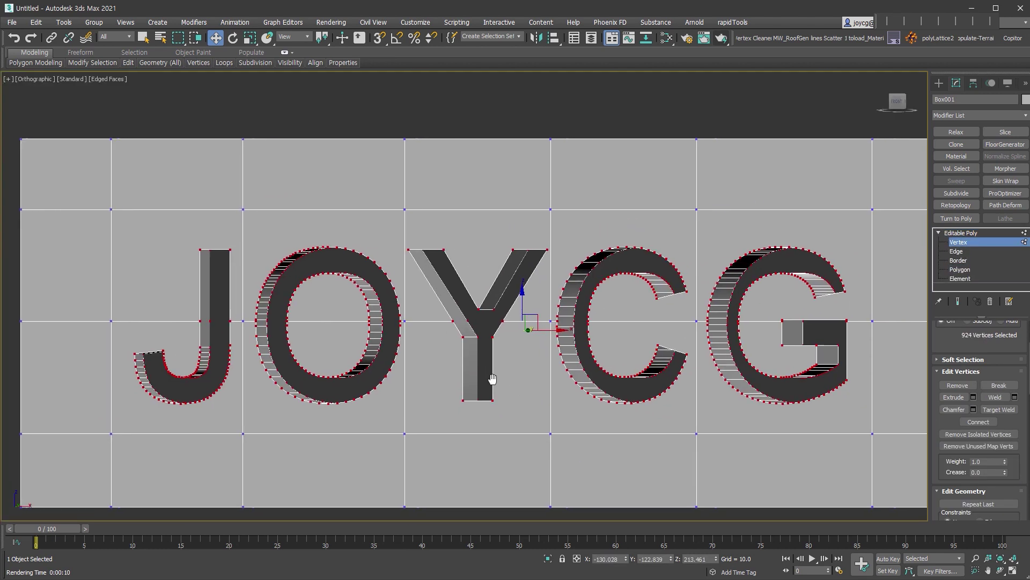
alt+middle_drag(528, 386, 585, 384)
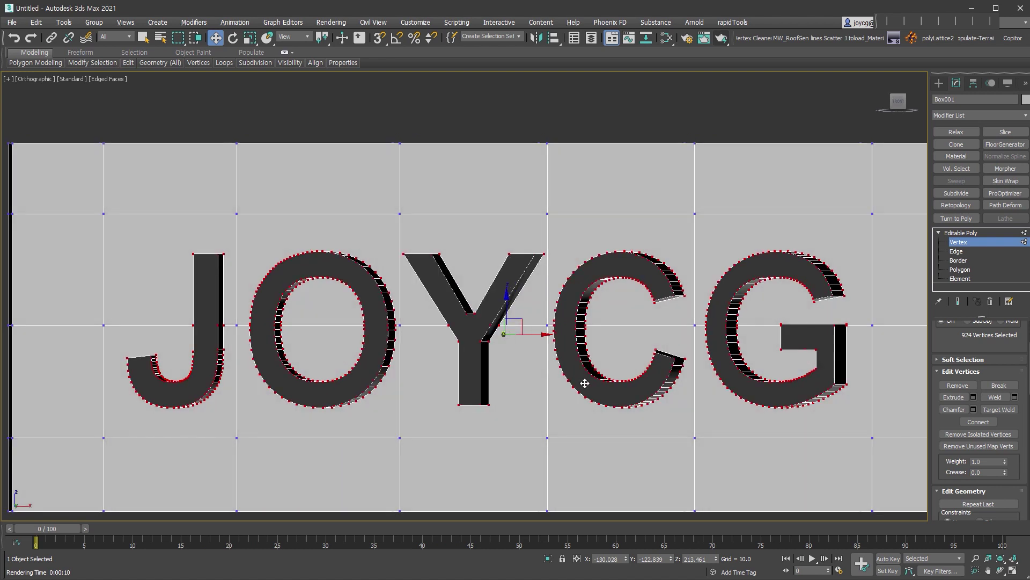
click(999, 244)
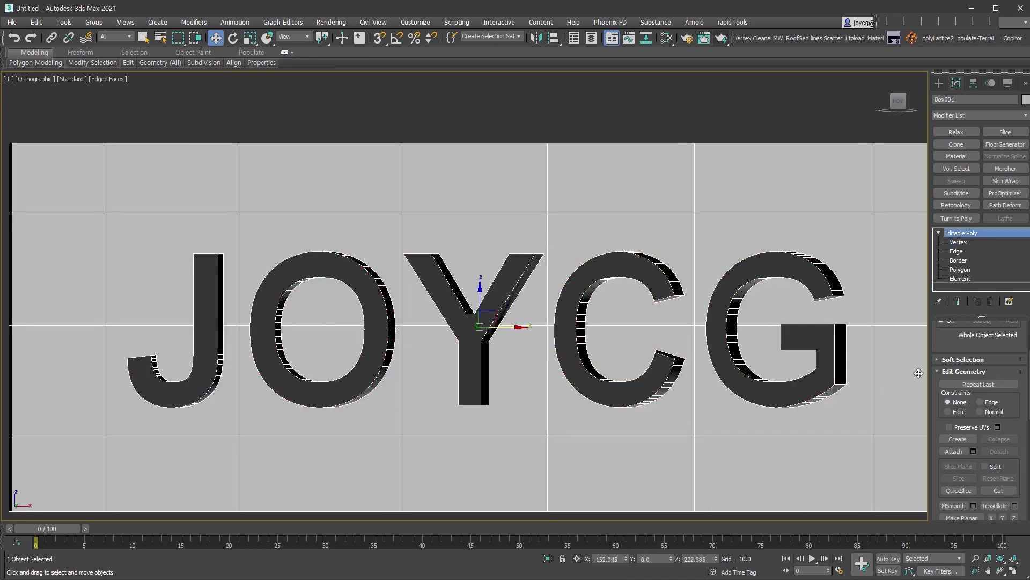
click(964, 342)
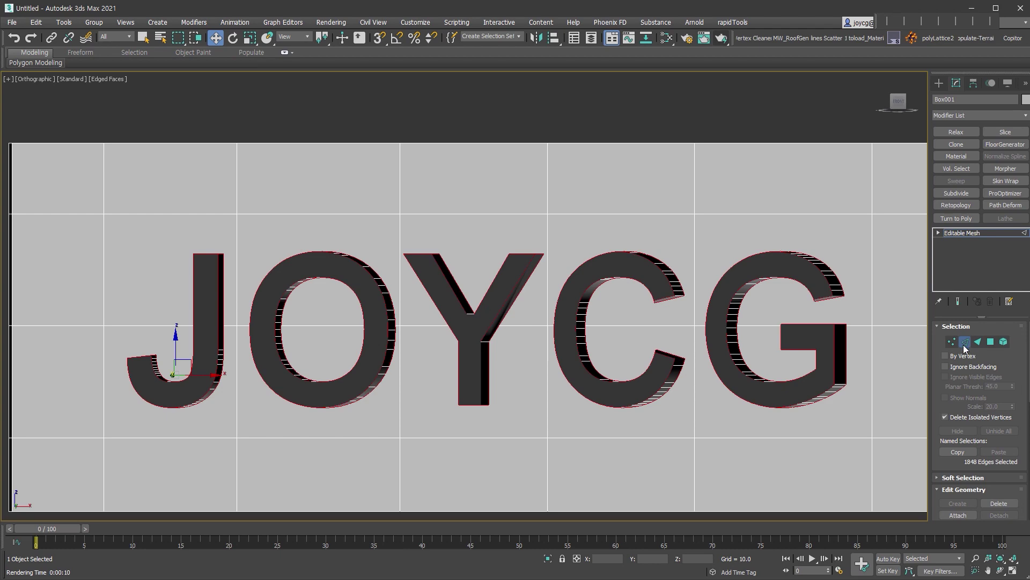
Select all 6060 edges and inspect the triangle fans around the J and O
key(ctrl+a)
scroll(669, 298, down, 3)
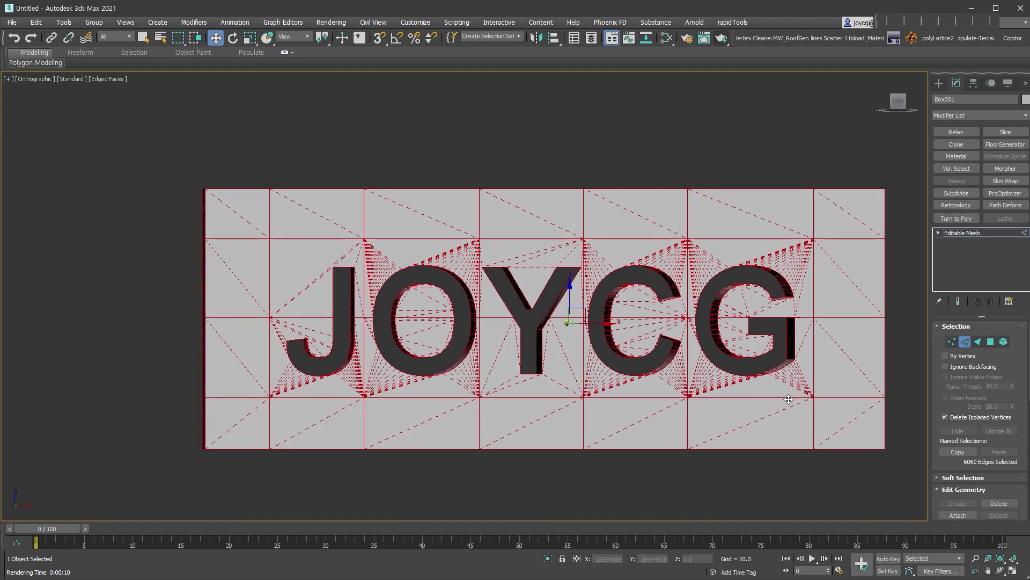
scroll(317, 301, up, 3)
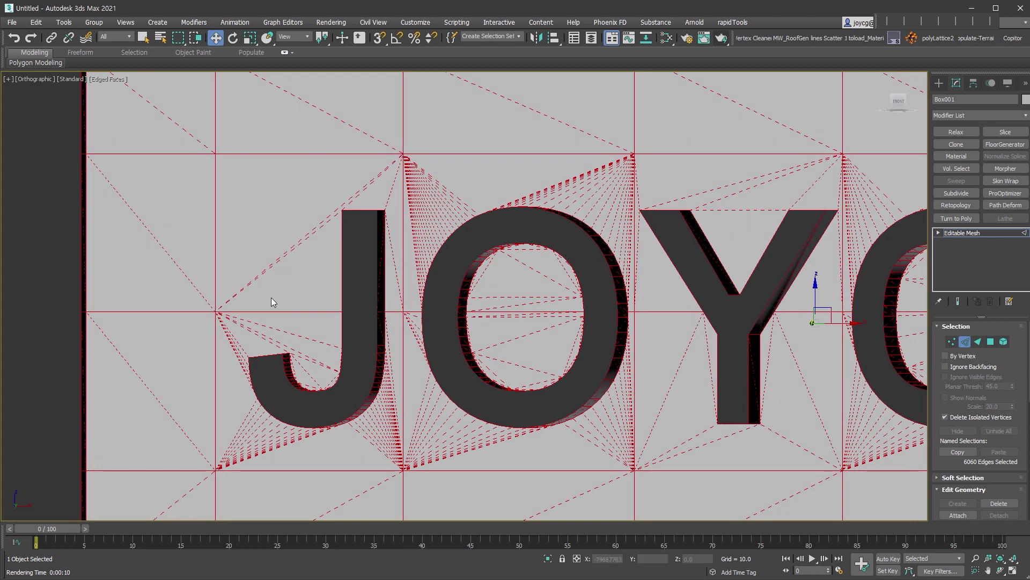
middle_drag(272, 297, 251, 205)
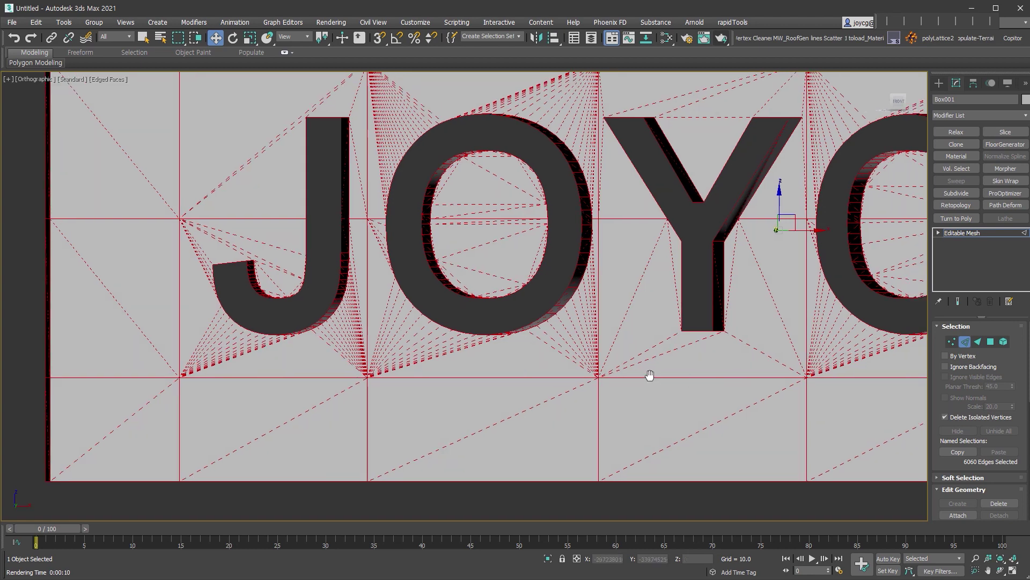
scroll(651, 376, down, 3)
Frame the whole JOYCG slab and convert the mesh back to Editable Poly
middle_drag(651, 375, 525, 391)
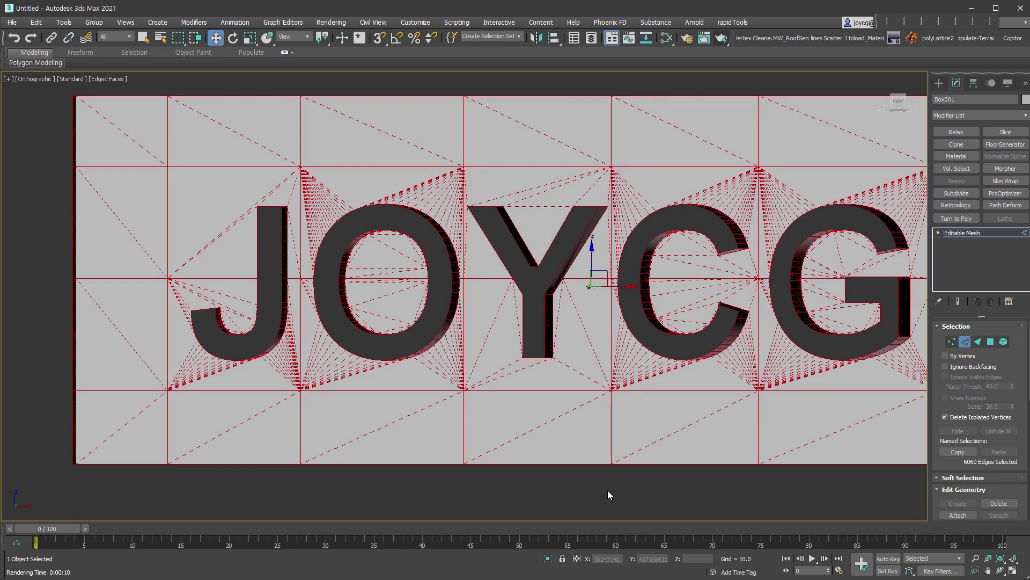
middle_drag(763, 387, 733, 389)
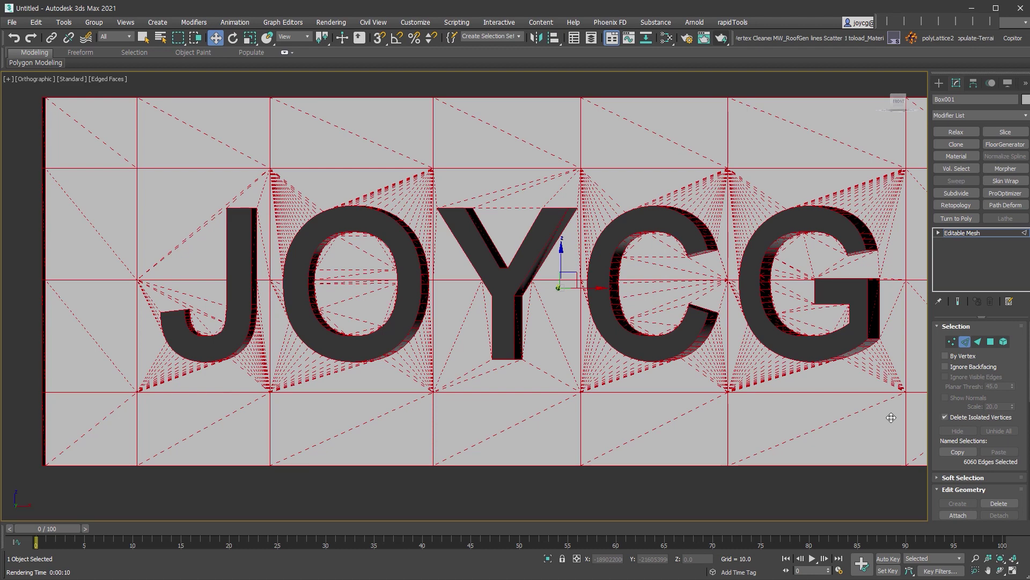
right_click(754, 382)
click(781, 353)
Enter Vertex level on the 924-vertex poly in Front view, collapsing the Edit Vertices rollout
click(938, 233)
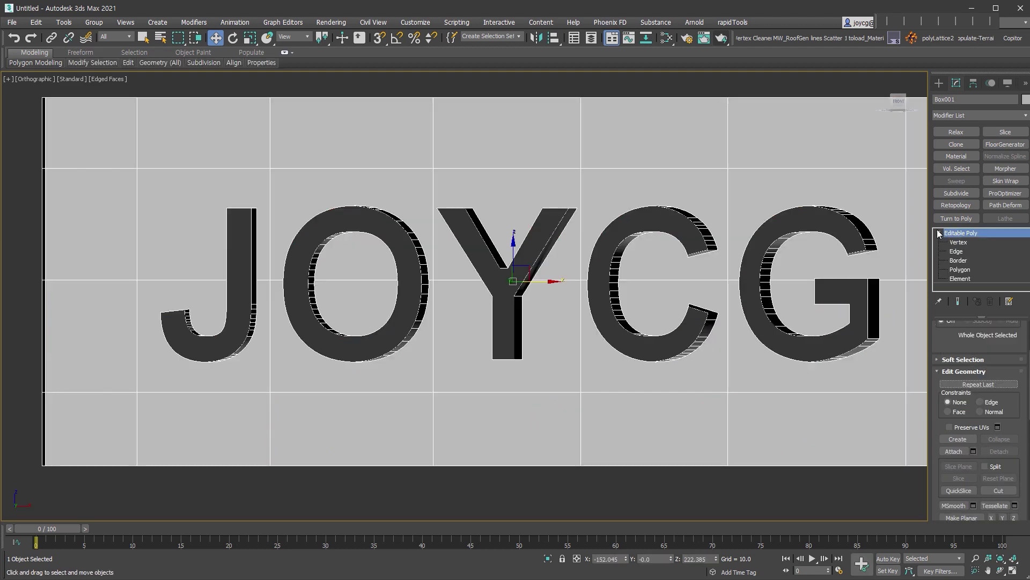
click(959, 242)
alt+middle_drag(679, 350, 662, 362)
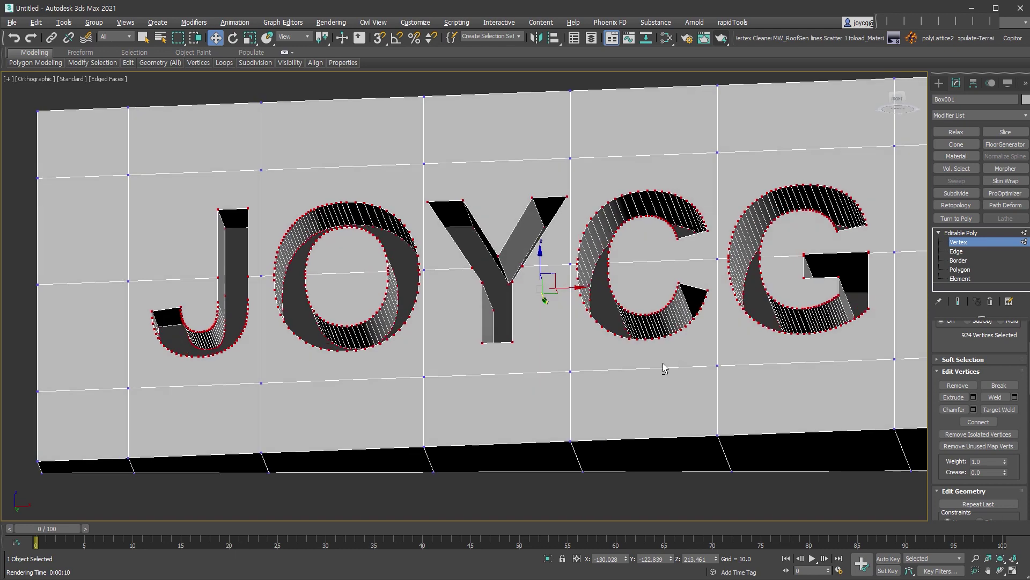
key(shift+z)
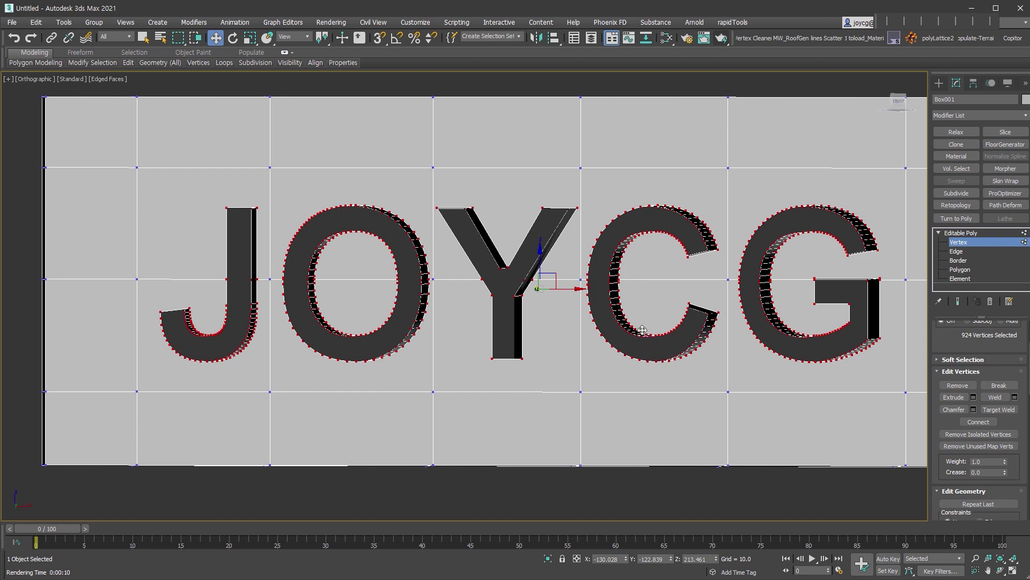
click(972, 371)
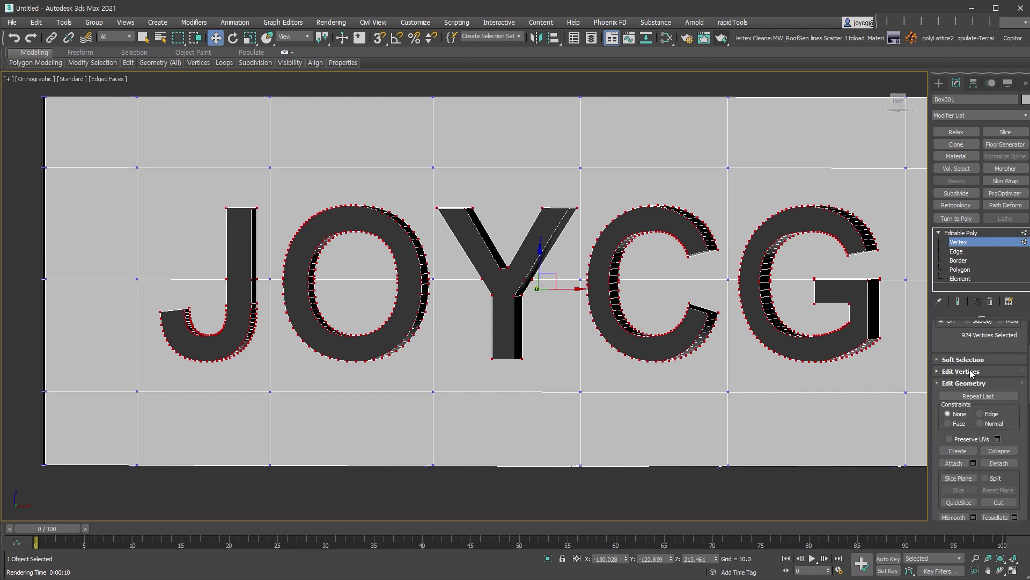
Set vertex constraints to Edge and slide the grid vertex above the Y leftward
click(990, 415)
click(435, 173)
scroll(431, 198, up, 2)
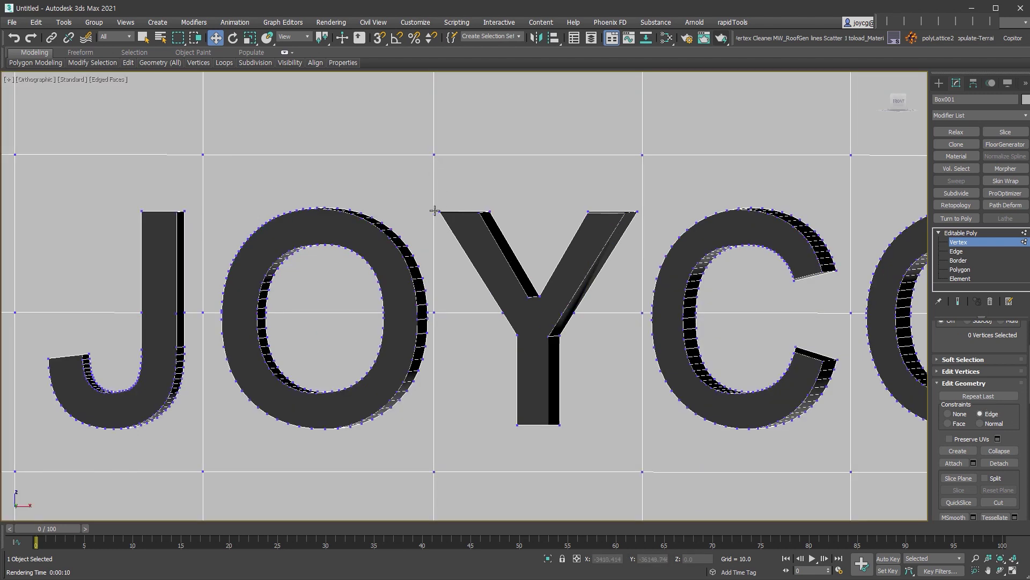
scroll(435, 209, up, 2)
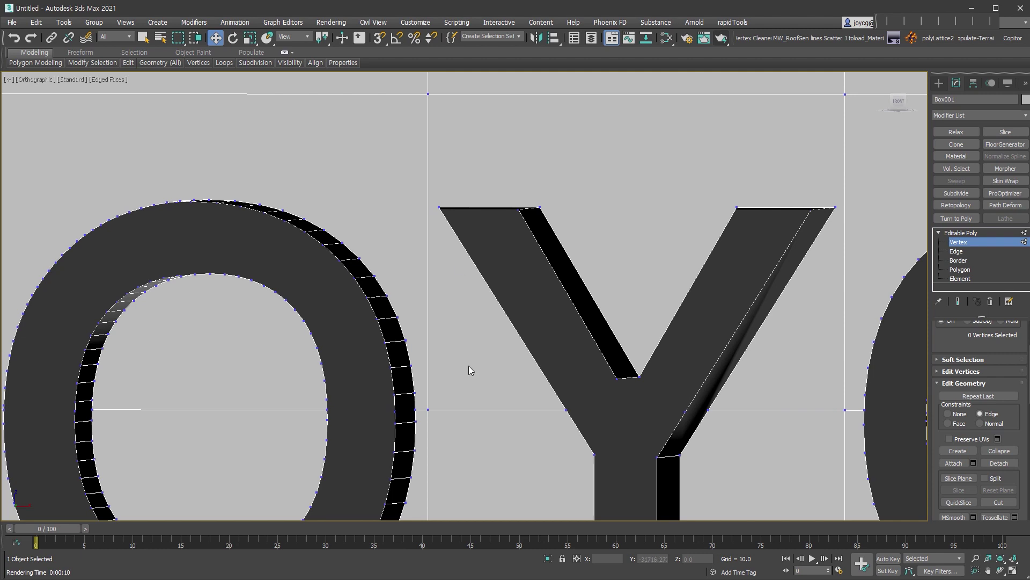
scroll(464, 368, down, 1)
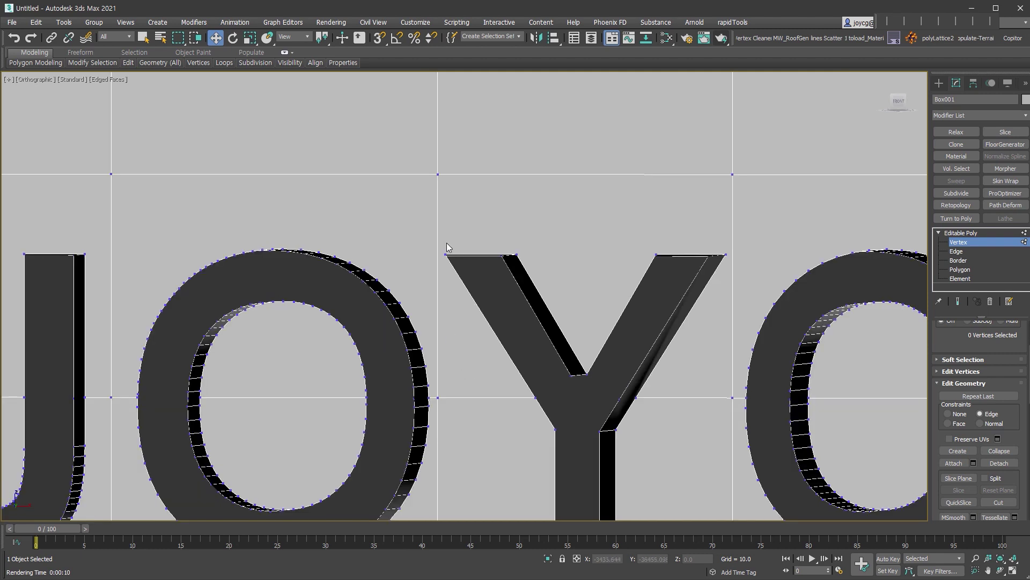
click(438, 174)
drag(438, 174, 425, 176)
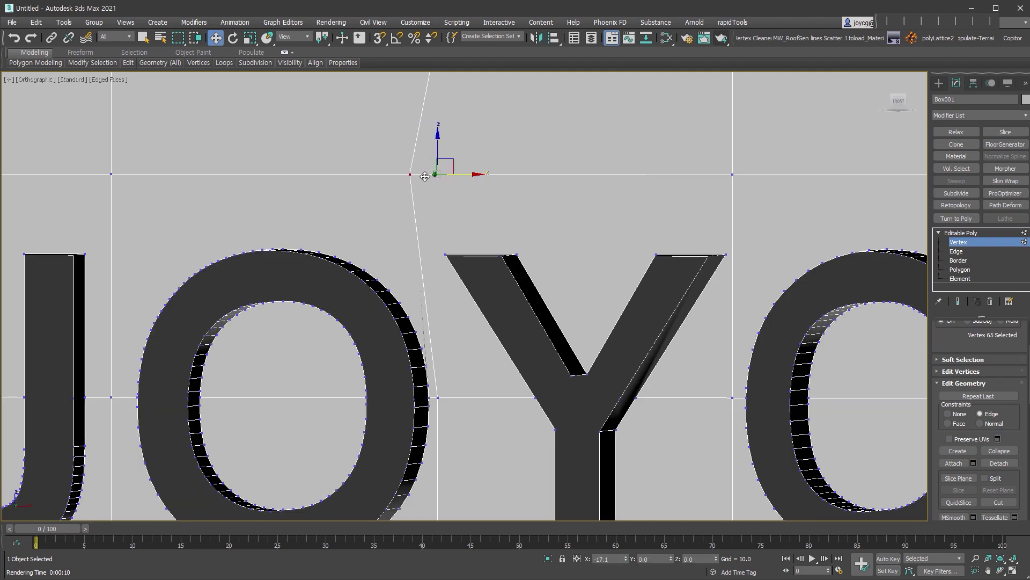
Slide the grid vertices between the O and Y and near the C along their edges
middle_drag(438, 401, 462, 295)
click(463, 289)
drag(501, 289, 514, 289)
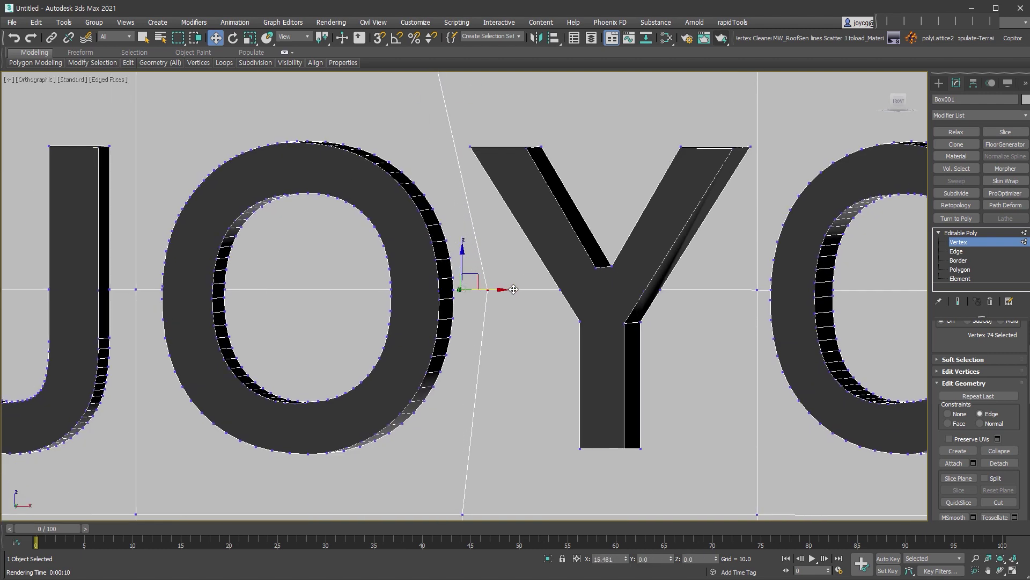
middle_drag(514, 289, 404, 302)
click(645, 302)
drag(676, 312, 660, 310)
mouse_move(660, 311)
alt+middle_down()
mouse_move(674, 351)
mouse_move(644, 310)
alt+middle_up()
Slide grid vertices beside the Y so one meets the Y's top-right corner
drag(650, 226, 613, 218)
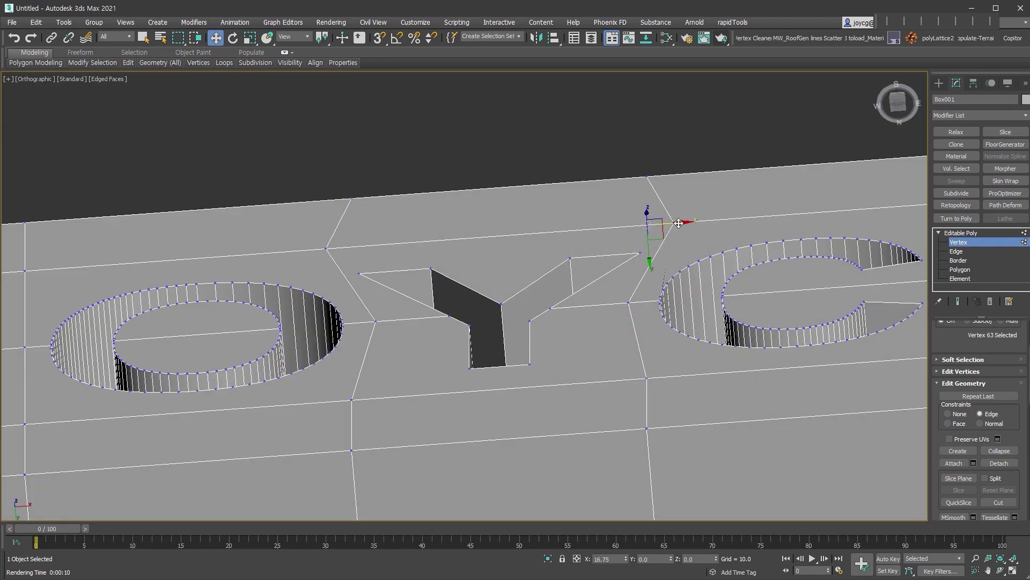
alt+middle_drag(592, 296, 594, 277)
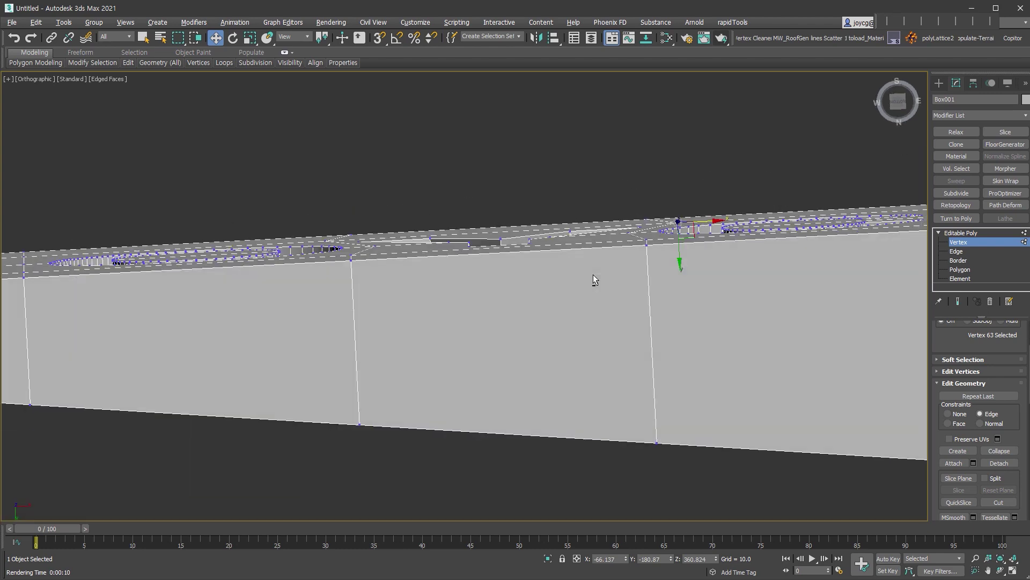
mouse_move(603, 259)
alt+middle_down()
mouse_move(616, 306)
mouse_move(368, 345)
mouse_move(145, 340)
mouse_move(407, 340)
mouse_move(530, 370)
alt+middle_up()
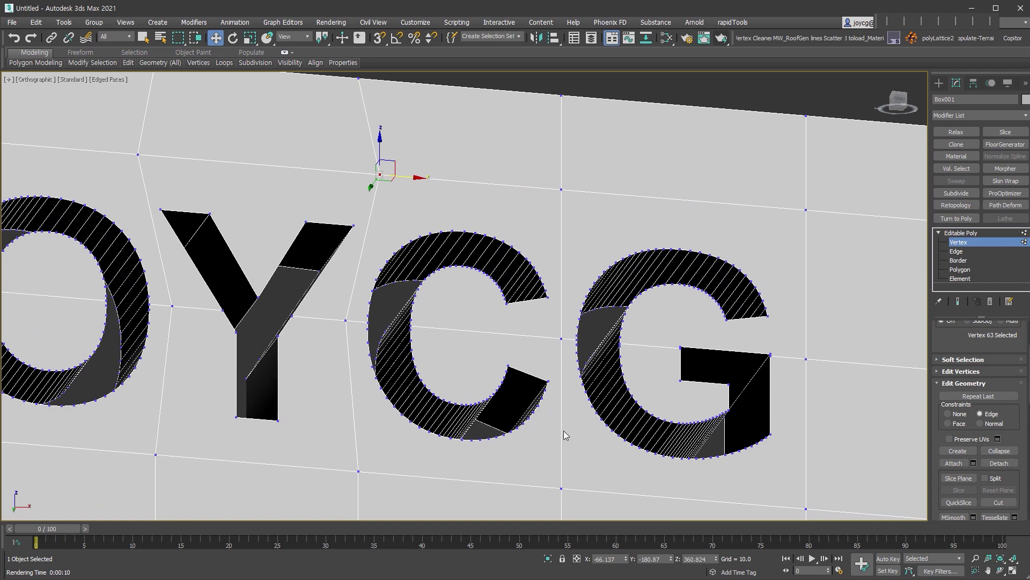
alt+middle_drag(568, 430, 546, 459)
scroll(532, 337, up, 4)
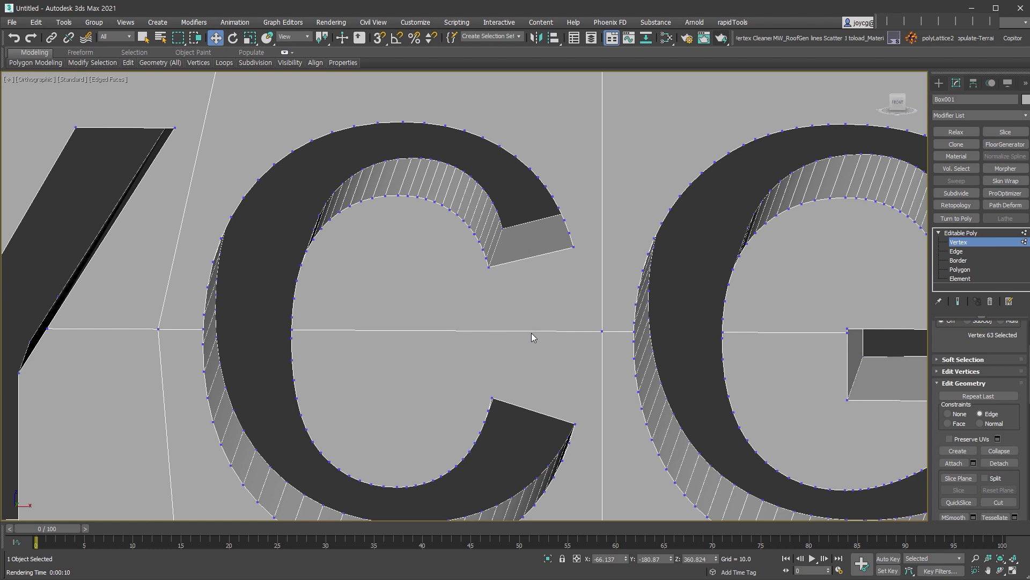
scroll(532, 337, down, 2)
scroll(573, 209, up, 2)
click(587, 197)
alt+middle_drag(587, 198, 591, 198)
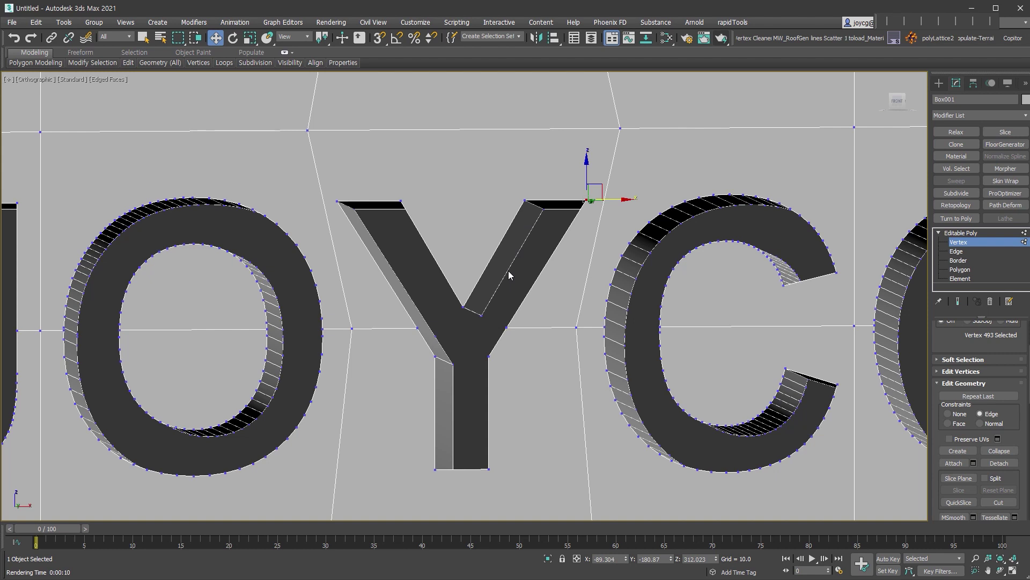
Select the Y's bottom-right corner vertex together with the grid vertex below it
scroll(509, 275, down, 2)
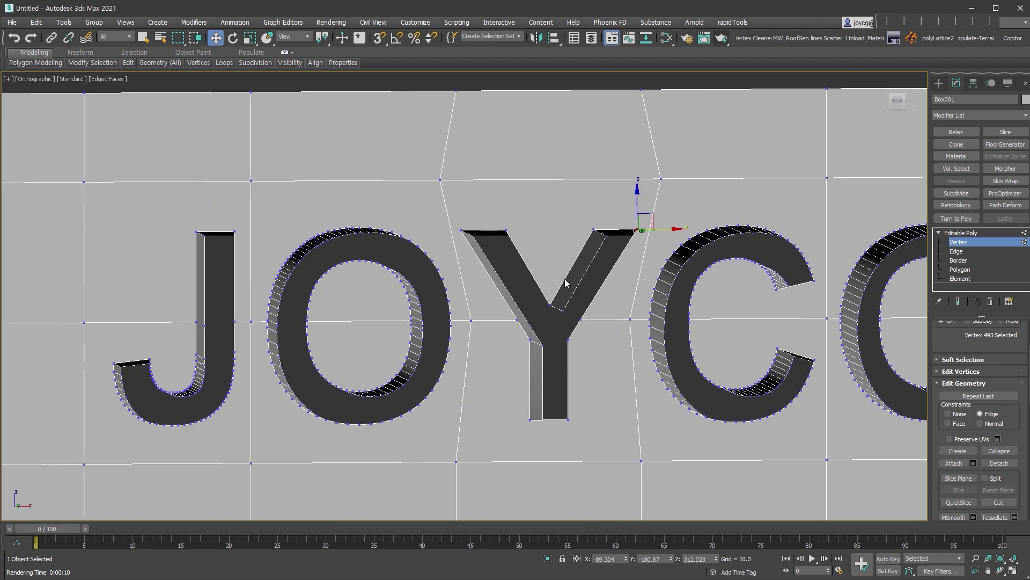
click(568, 420)
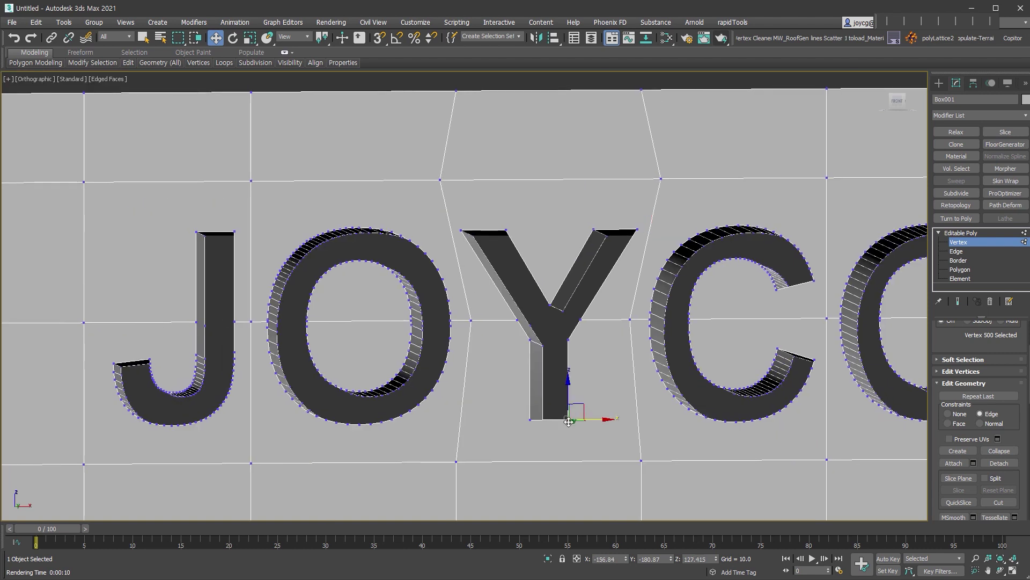
ctrl+click(641, 460)
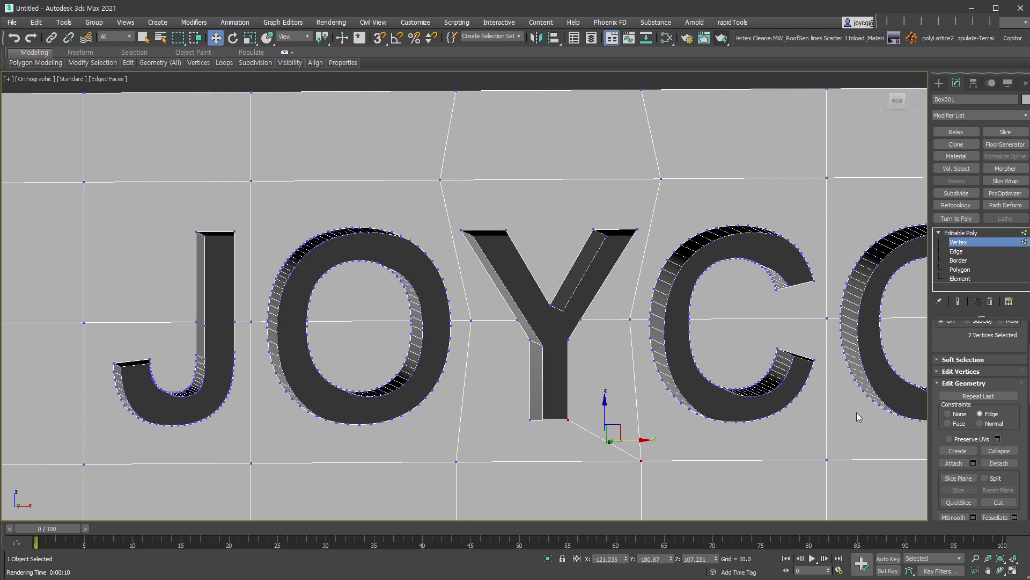
scroll(947, 343, up, 3)
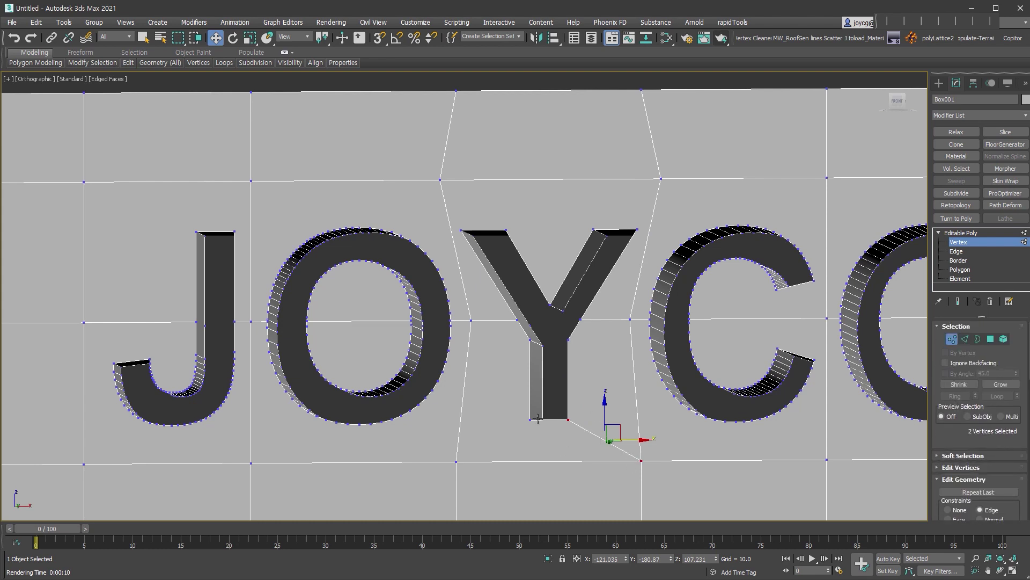
Connect the Y's bottom-left corner vertex to the grid vertex below it
click(530, 419)
ctrl+click(456, 461)
drag(948, 428, 948, 341)
click(961, 380)
Pick vertex pairs on the J's lower-left tip and the C to link to the grid
scroll(357, 417, up, 3)
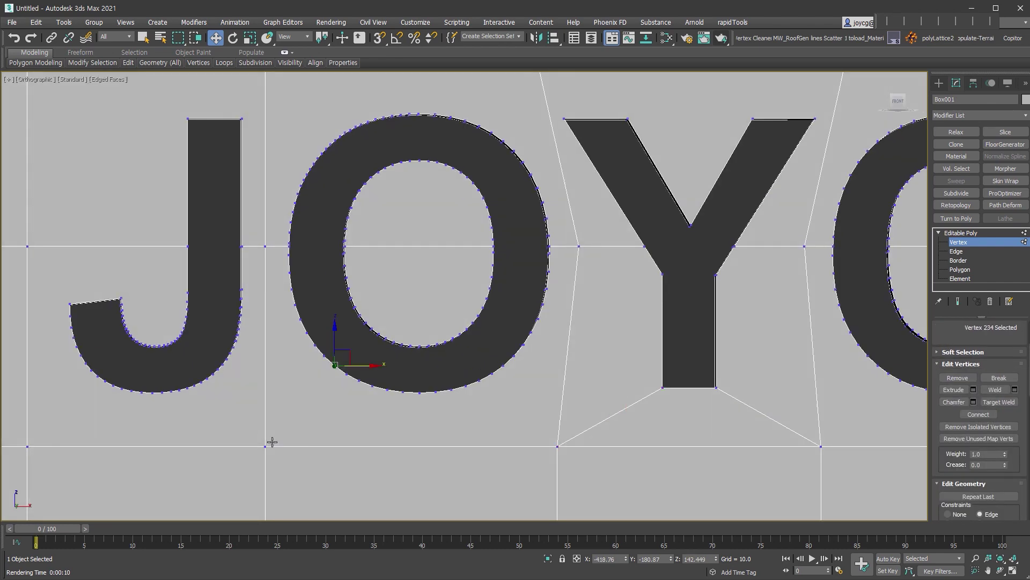
scroll(534, 264, up, 3)
scroll(674, 223, up, 2)
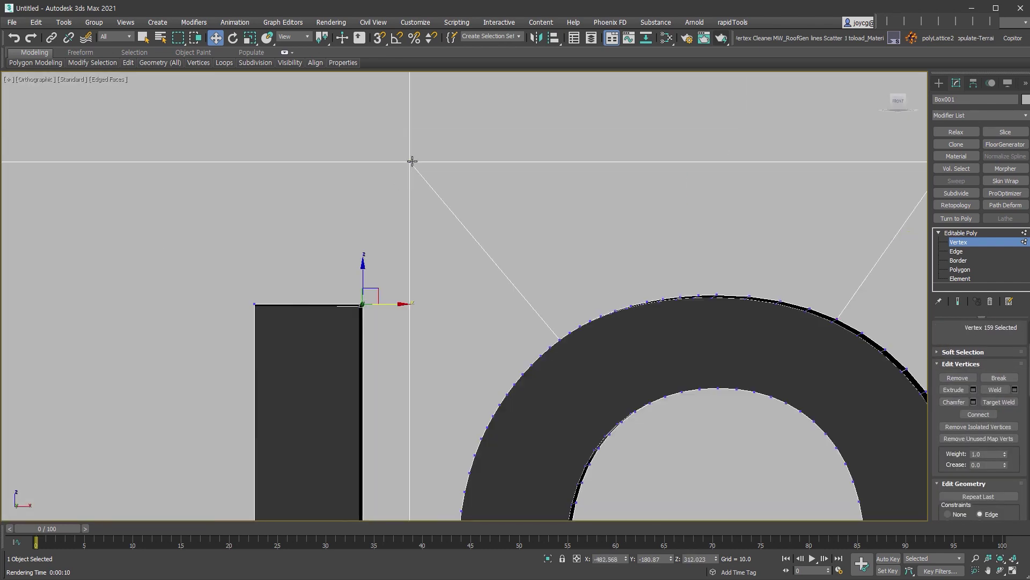
scroll(412, 159, down, 2)
click(329, 386)
scroll(257, 474, down, 2)
middle_drag(302, 463, 537, 392)
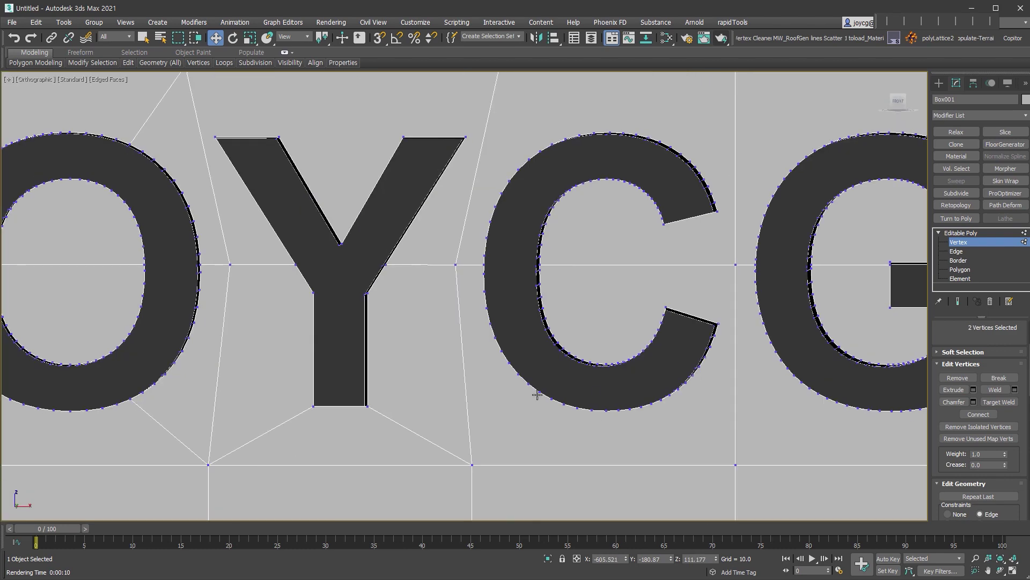
click(537, 391)
scroll(537, 391, up, 2)
scroll(609, 407, up, 2)
click(610, 189)
scroll(279, 267, down, 2)
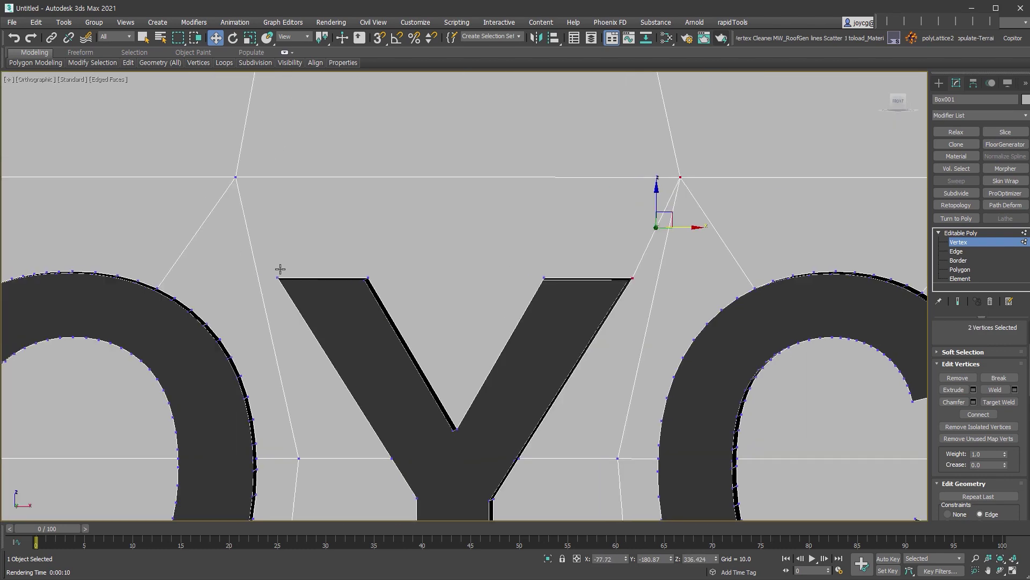
scroll(611, 237, up, 2)
alt+middle_drag(610, 237, 617, 232)
middle_drag(432, 406, 553, 319)
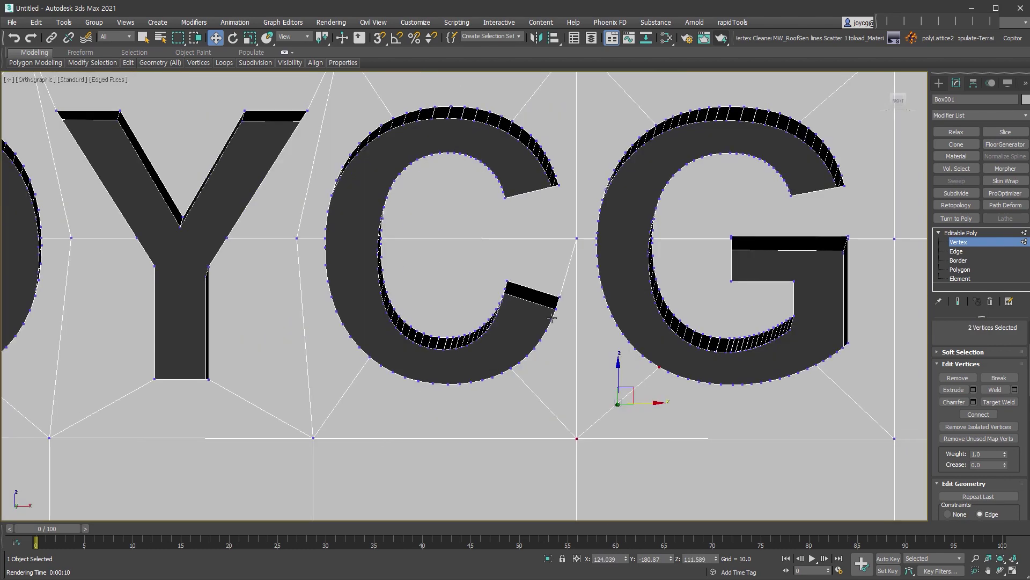
alt+middle_drag(682, 322, 736, 260)
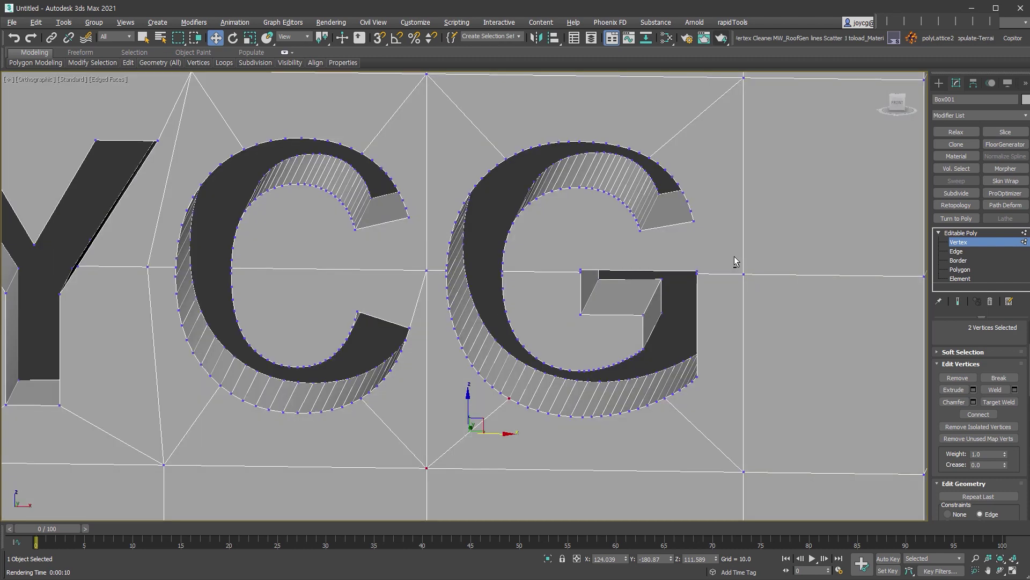
scroll(713, 282, up, 2)
scroll(713, 282, up, 5)
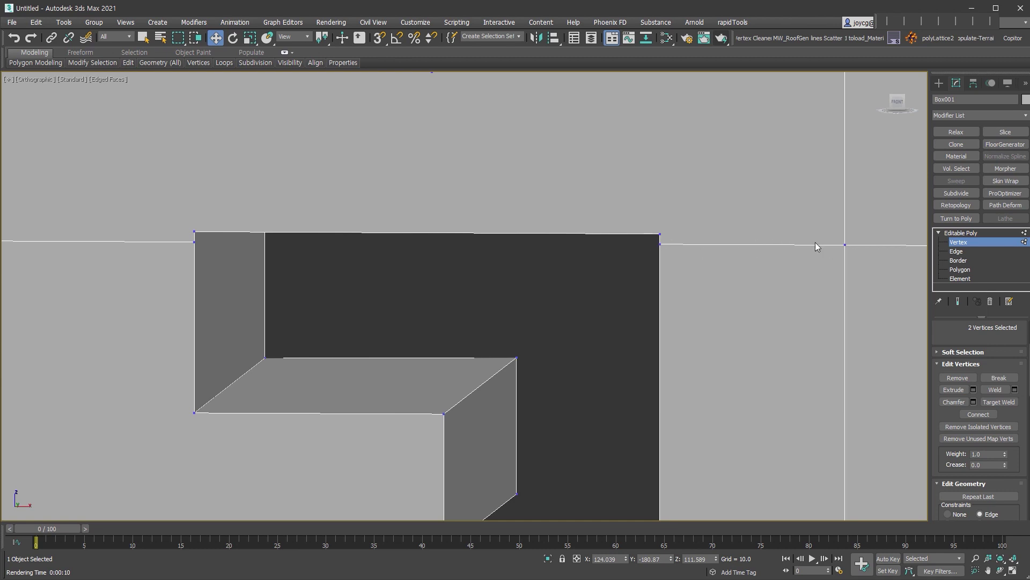
Target Weld grid vertices onto the G's crossbar corner and inner curve
click(1010, 405)
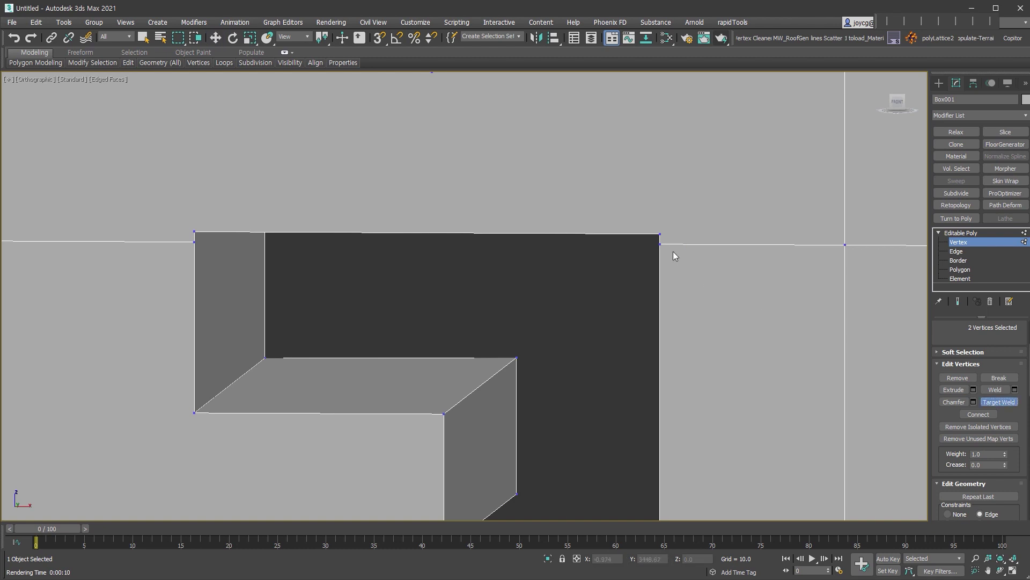
scroll(570, 285, down, 3)
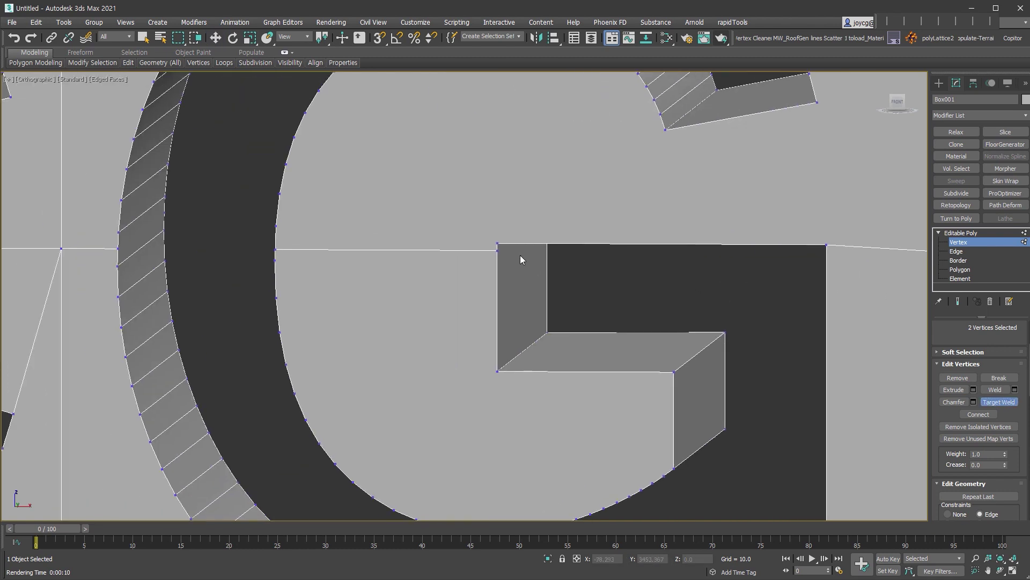
click(495, 243)
scroll(254, 249, up, 2)
scroll(278, 260, up, 2)
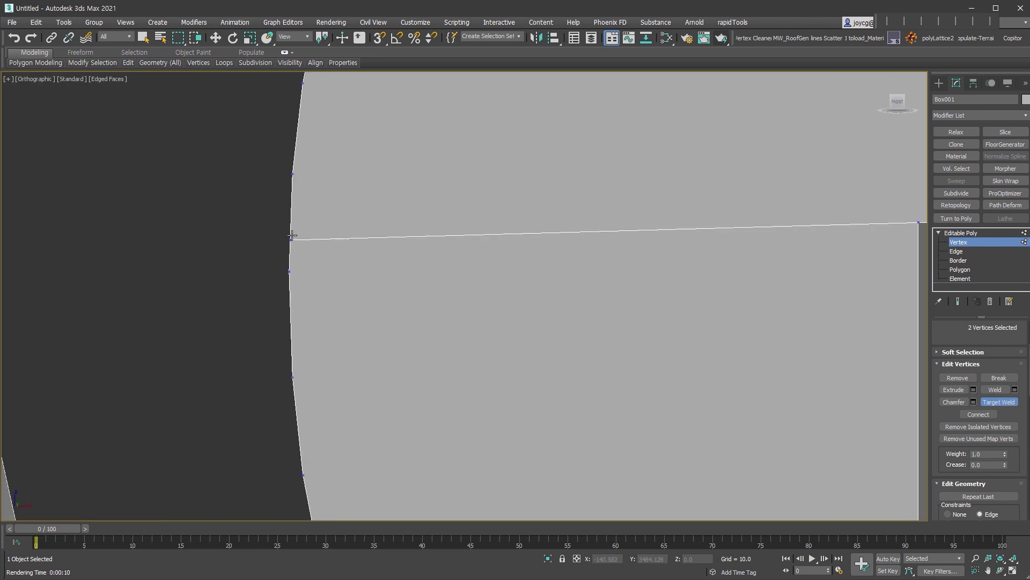
click(294, 173)
scroll(355, 247, down, 3)
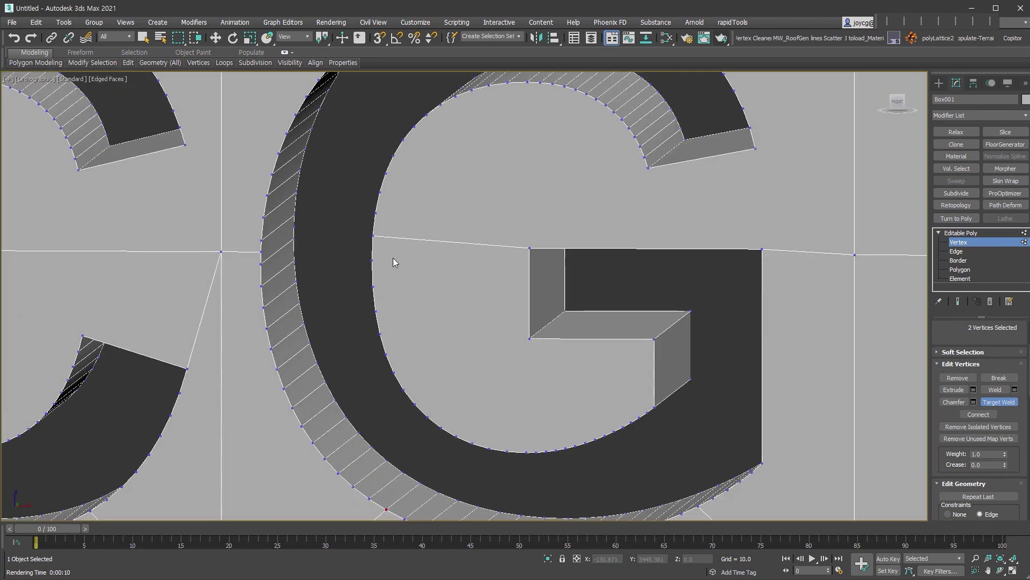
scroll(241, 263, up, 3)
scroll(314, 191, down, 3)
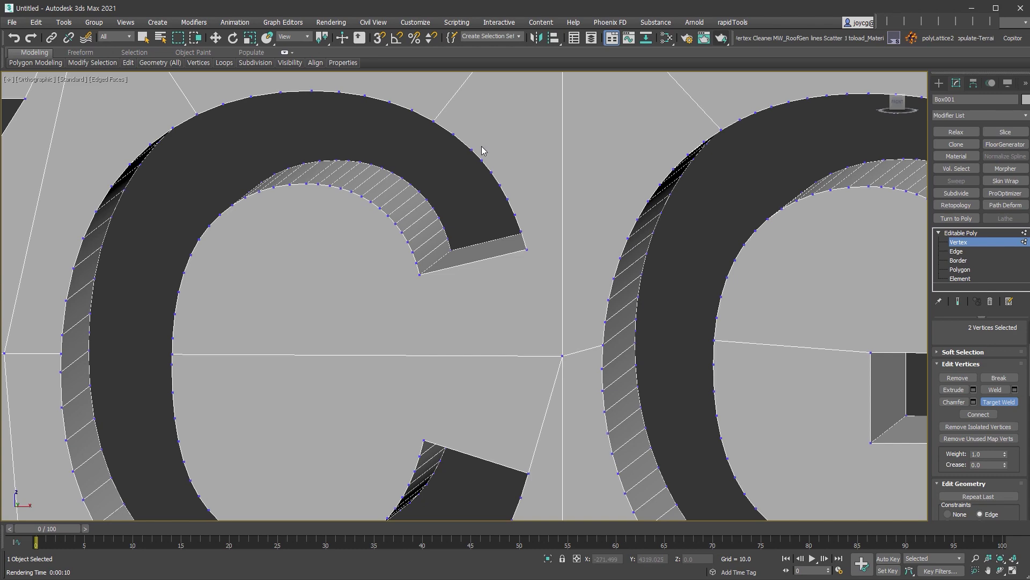
scroll(618, 200, up, 2)
scroll(801, 325, up, 1)
scroll(610, 362, down, 3)
scroll(483, 322, up, 3)
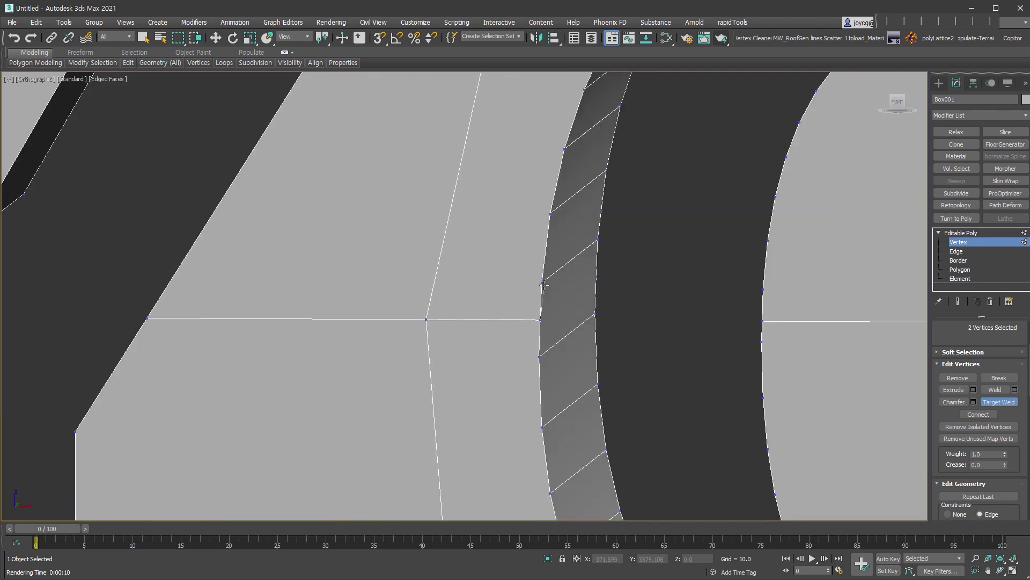
scroll(379, 334, down, 3)
scroll(254, 283, up, 2)
scroll(253, 283, up, 1)
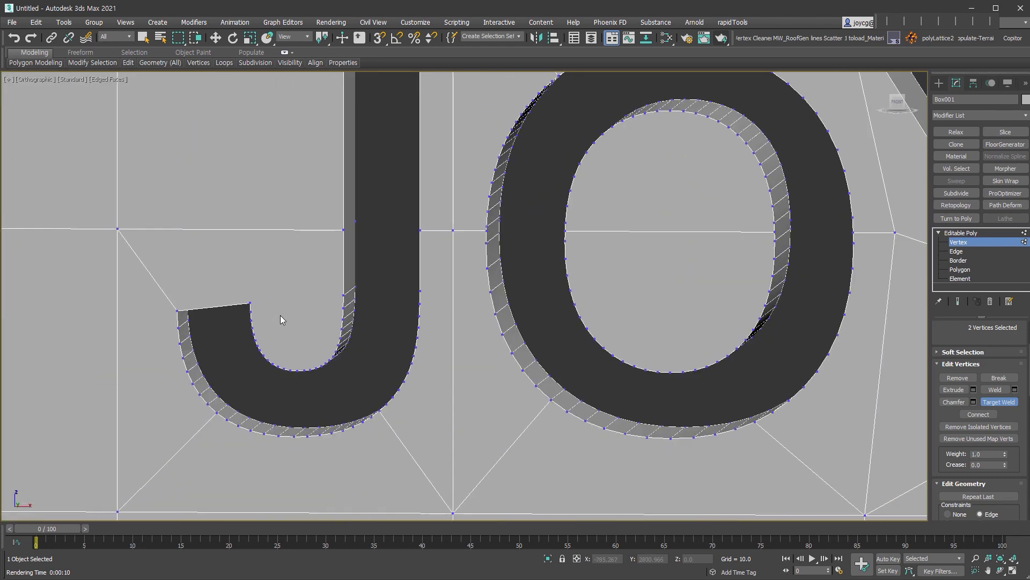
scroll(280, 317, up, 3)
scroll(218, 306, down, 2)
scroll(621, 368, up, 1)
scroll(372, 280, up, 2)
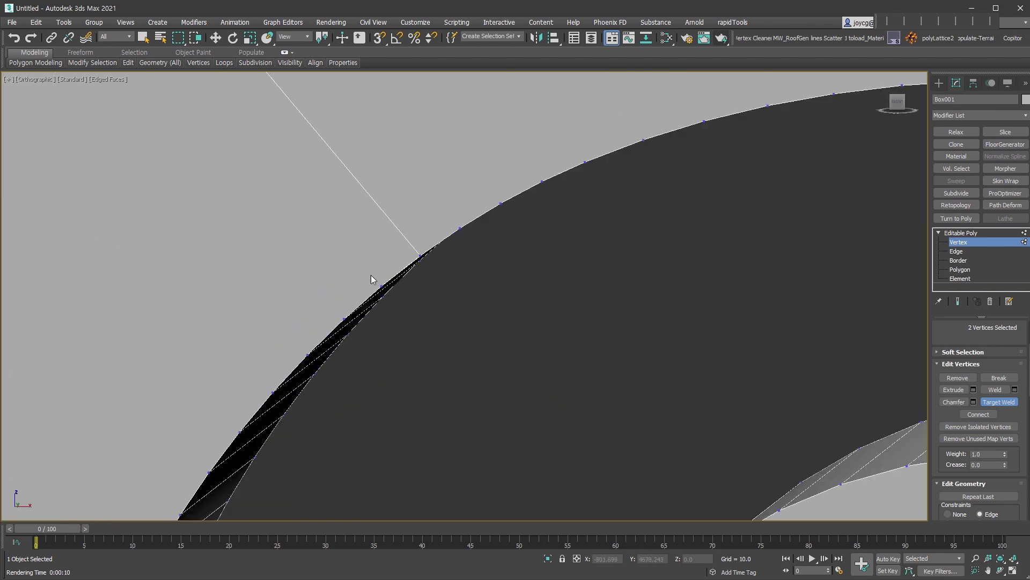
scroll(559, 324, down, 4)
middle_drag(752, 312, 740, 311)
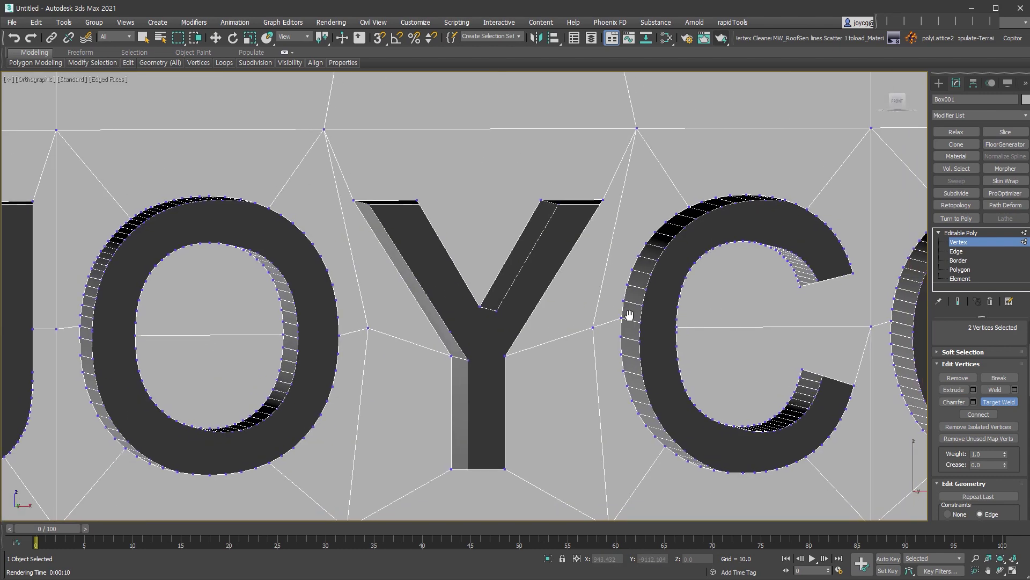
middle_drag(628, 315, 430, 324)
mouse_move(710, 297)
middle_down()
mouse_move(577, 304)
mouse_move(604, 288)
middle_up()
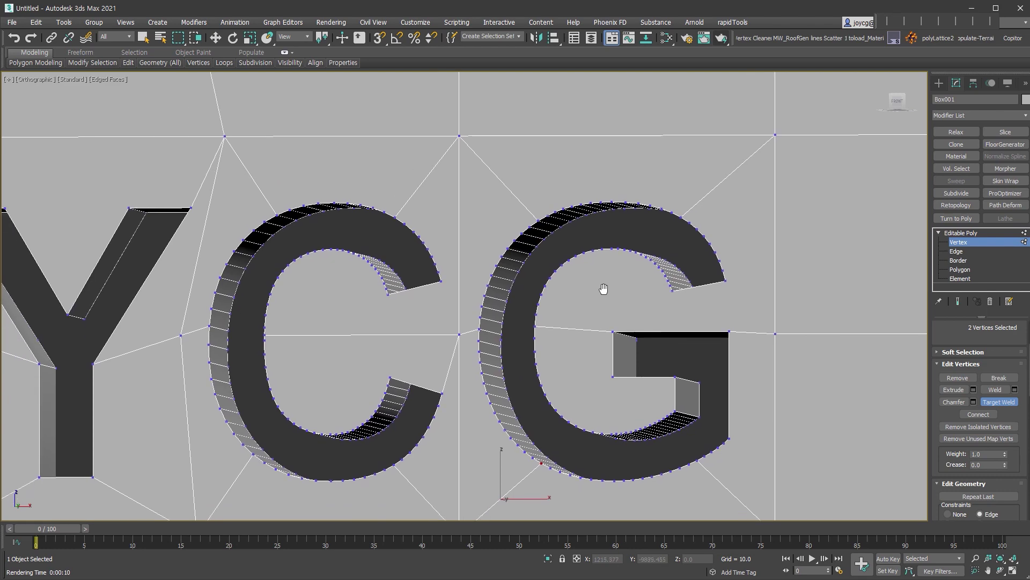
alt+middle_drag(697, 436, 805, 375)
In Polygon mode, enable select By Angle with a 2.0 threshold
key(w)
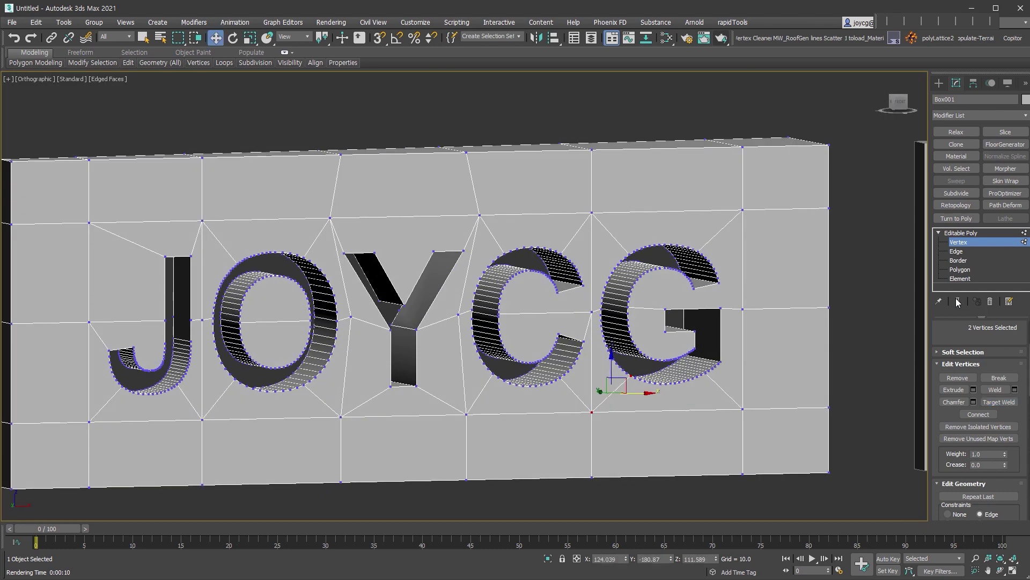
click(960, 269)
drag(958, 340, 927, 558)
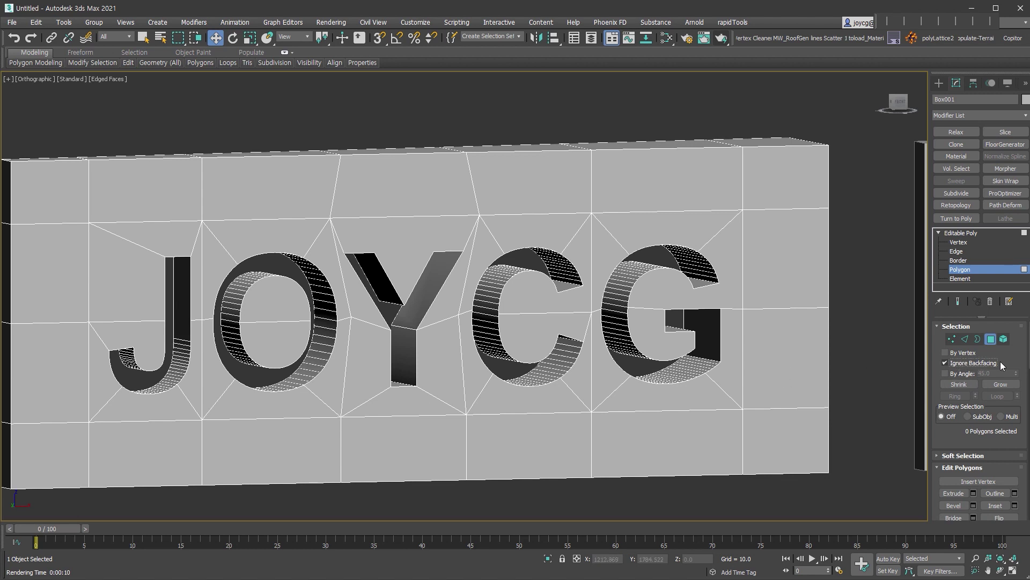
click(973, 373)
double_click(994, 376)
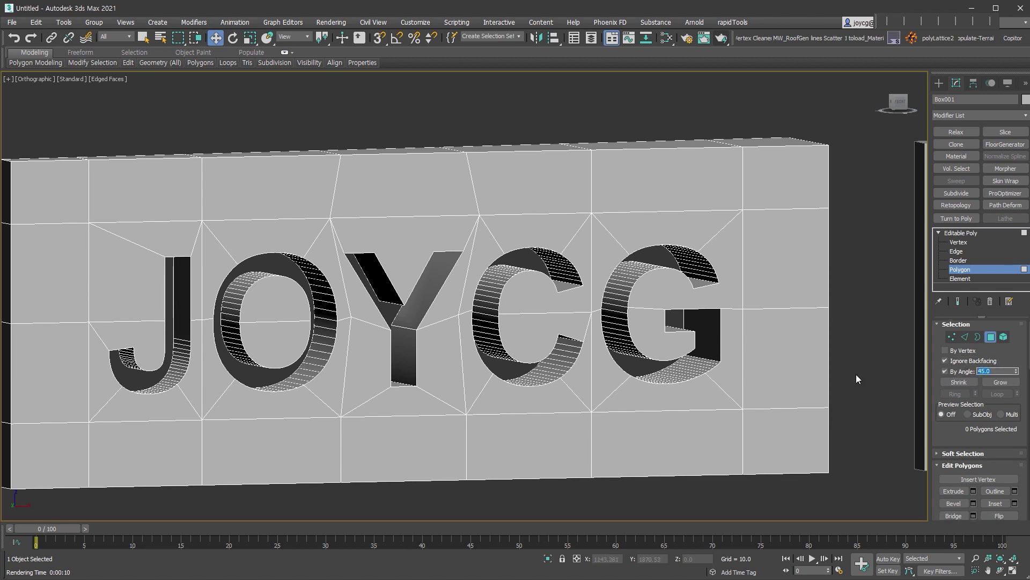
text(1)
key(BackSpace)
text(2)
Select the flat front face, convert it to edges, and deselect the slab's bottom edges
click(711, 439)
alt+middle_drag(729, 471, 837, 462)
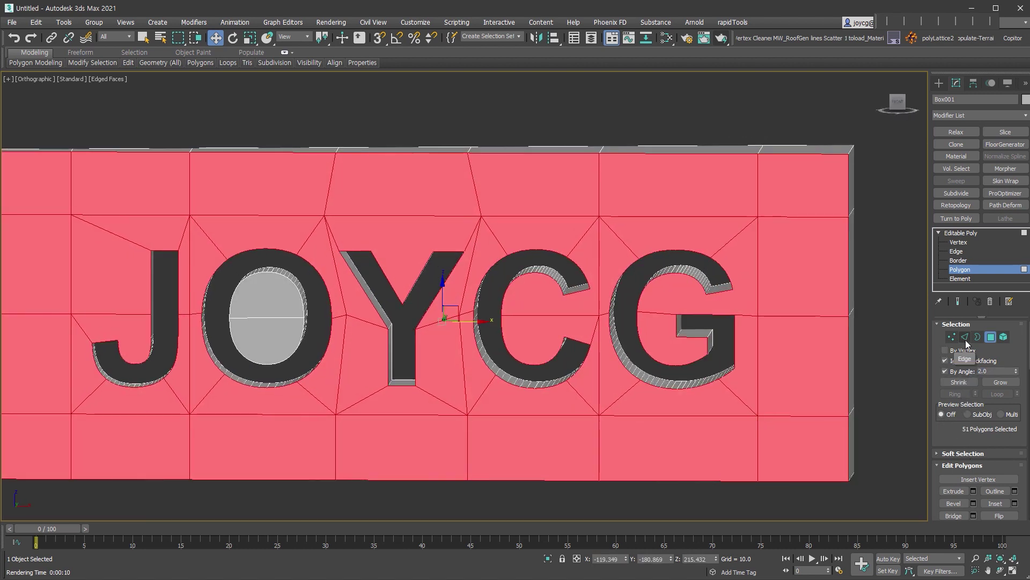
click(965, 337)
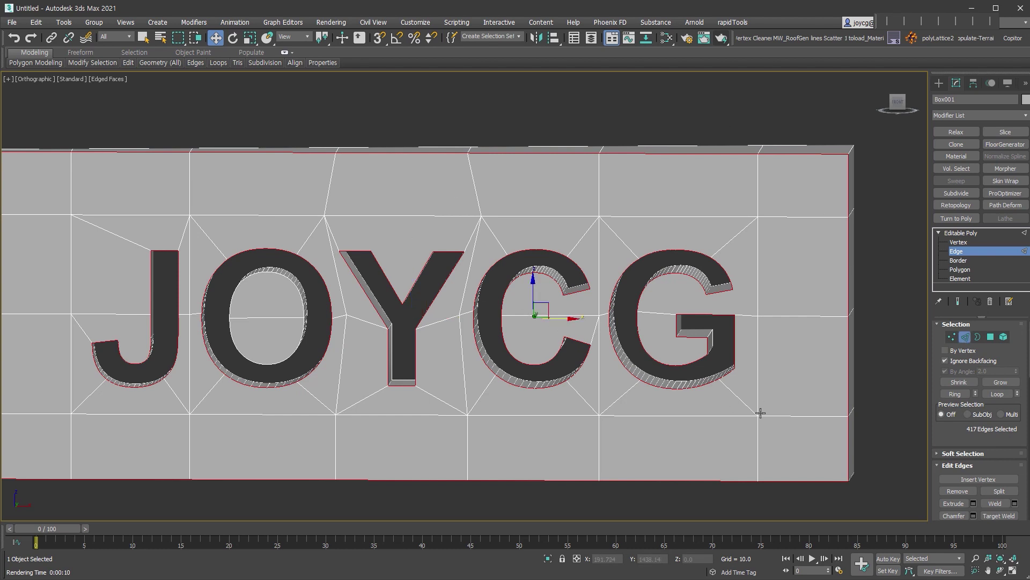
scroll(735, 406, down, 2)
alt+drag(151, 407, 890, 506)
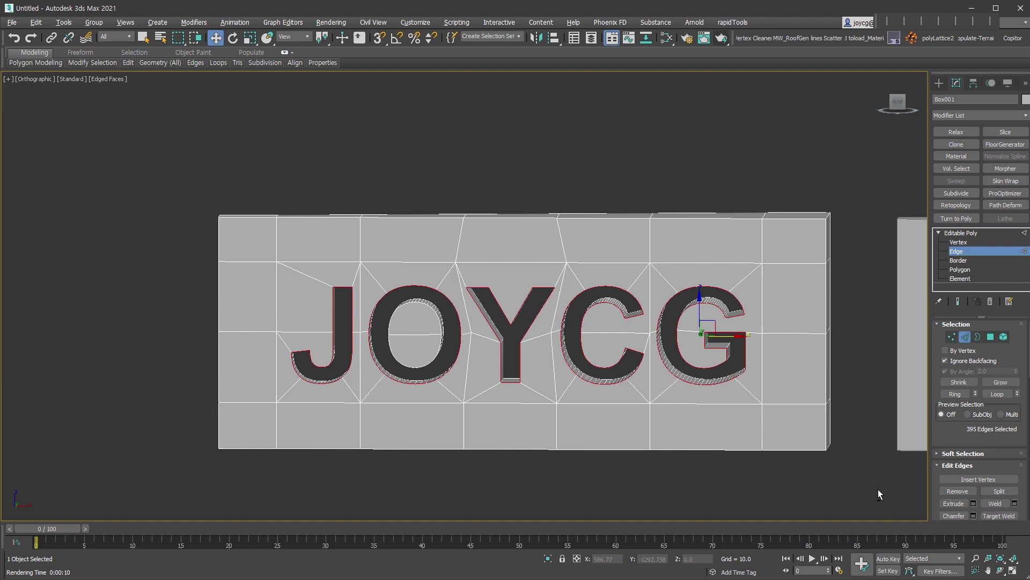
alt+middle_drag(742, 417, 739, 421)
alt+middle_drag(663, 422, 434, 375)
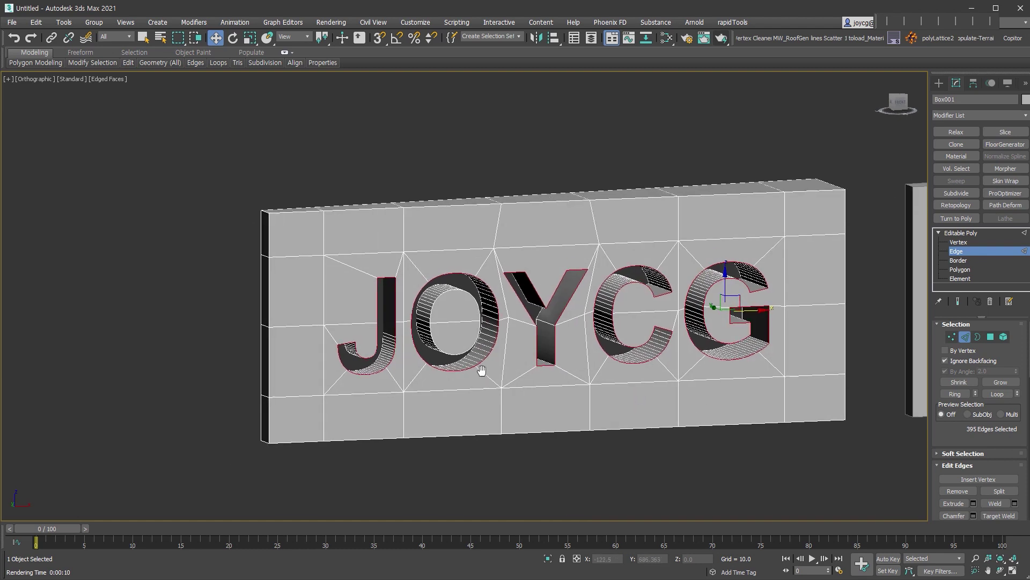
scroll(434, 374, up, 5)
right_click(488, 338)
Set the letter-edge chamfer to amount 4.785 with 3 segments
click(379, 406)
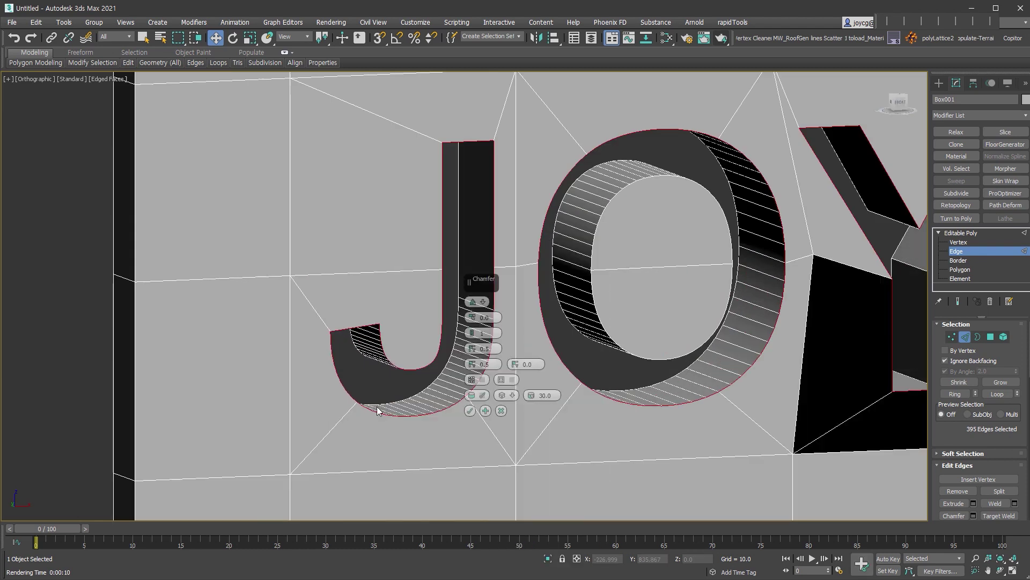
mouse_move(379, 406)
alt+middle_down()
mouse_move(311, 357)
mouse_move(516, 355)
alt+middle_up()
click(530, 361)
click(537, 398)
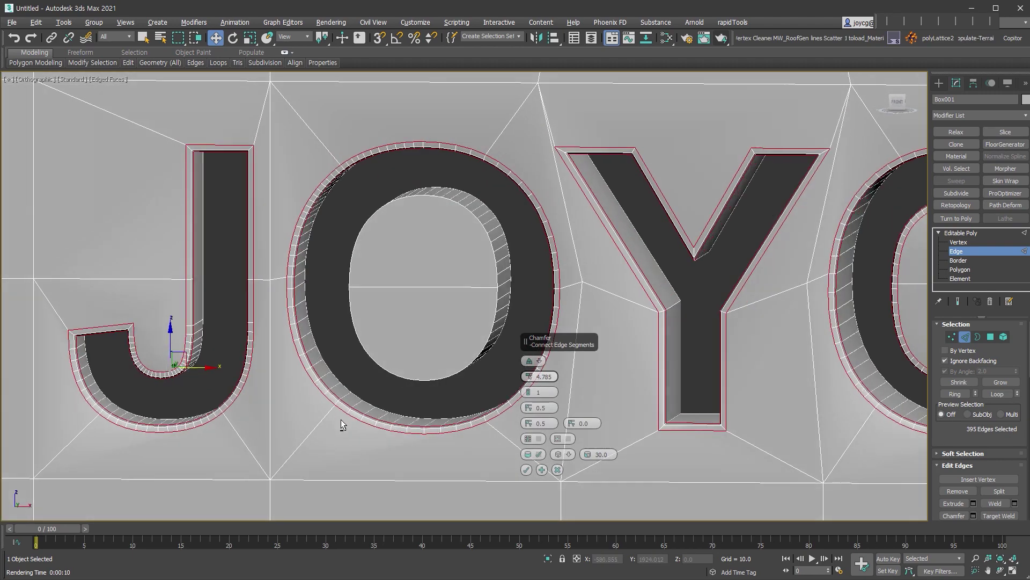
alt+middle_drag(340, 420, 335, 419)
drag(527, 393, 529, 392)
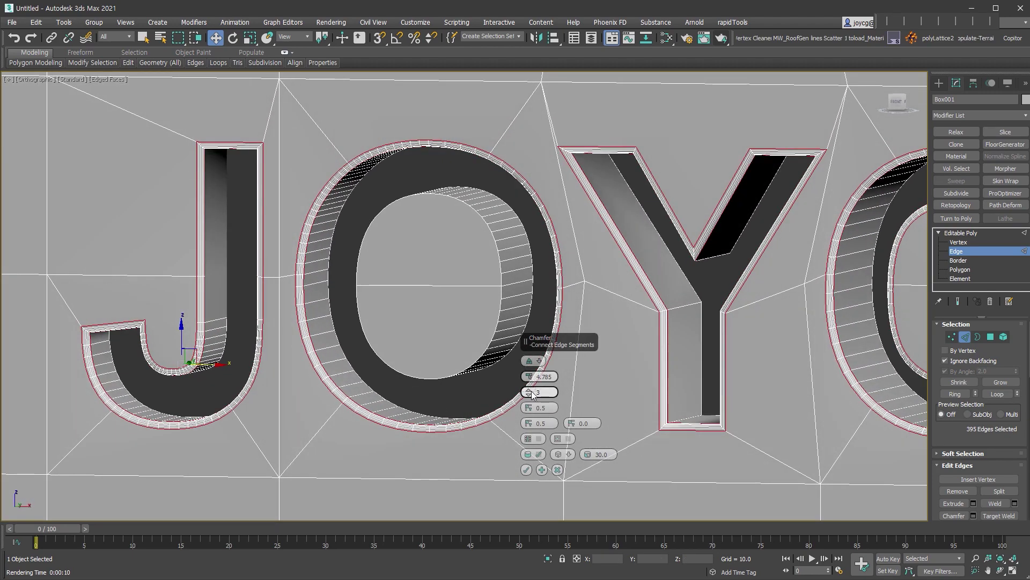
Switch the chamfer to Smooth type, apply it, and clear the edge selection
alt+middle_drag(476, 403, 336, 416)
scroll(274, 306, up, 3)
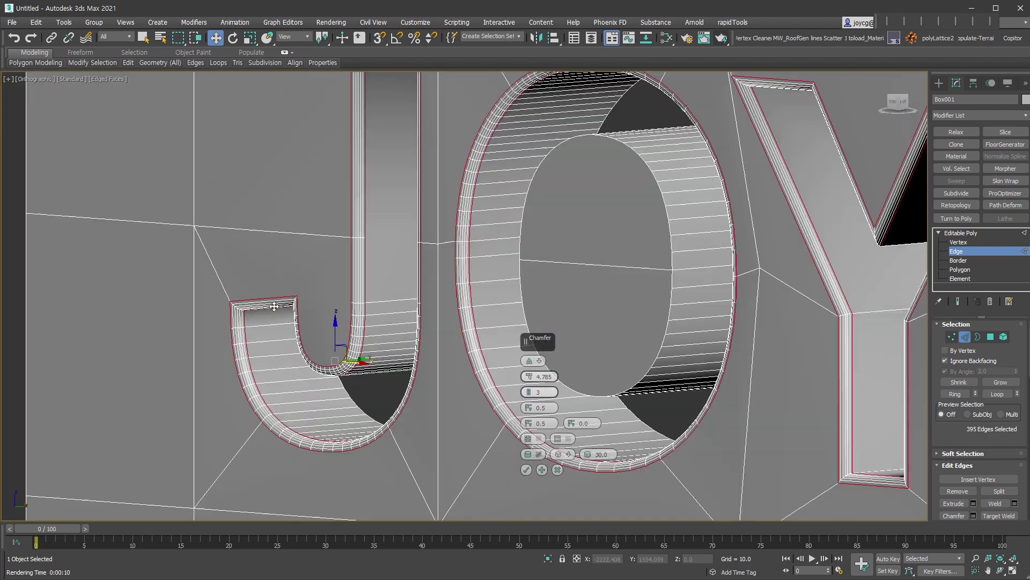
scroll(275, 306, down, 3)
alt+middle_drag(274, 306, 356, 345)
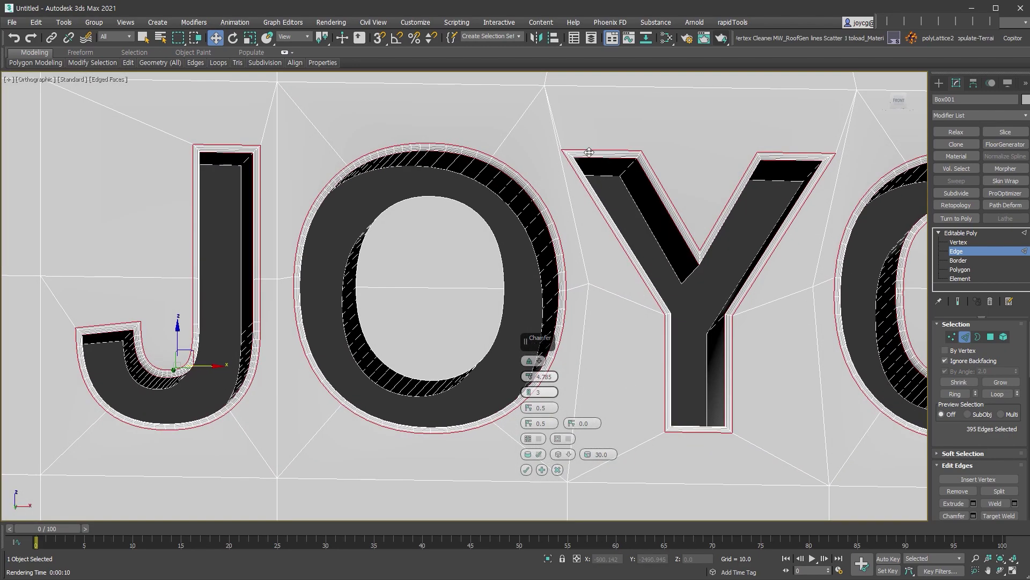
mouse_move(759, 298)
alt+middle_down()
mouse_move(727, 375)
mouse_move(744, 289)
alt+middle_up()
key(F4)
mouse_move(655, 336)
alt+middle_down()
mouse_move(667, 336)
mouse_move(348, 246)
mouse_move(310, 342)
alt+middle_up()
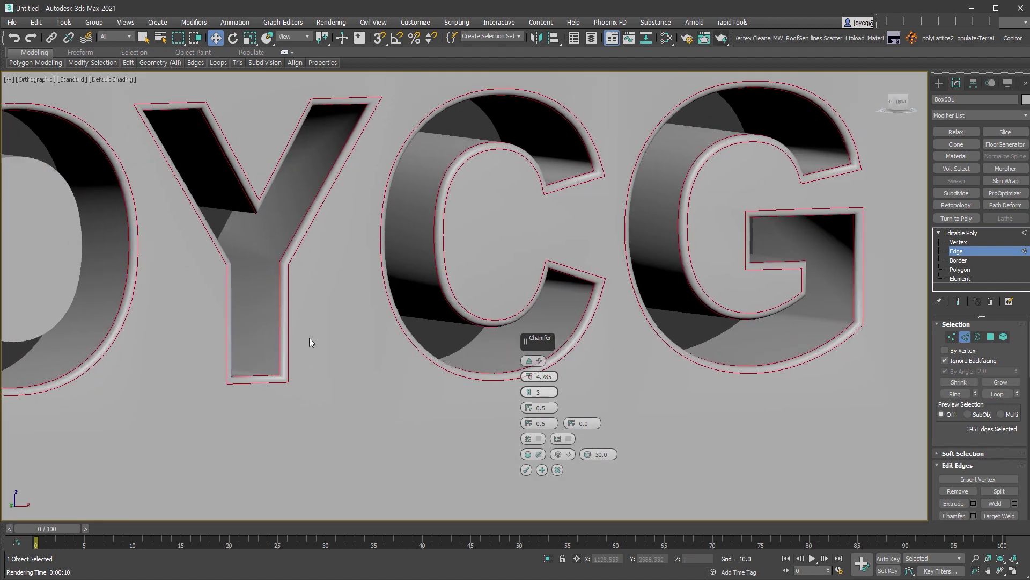
click(559, 455)
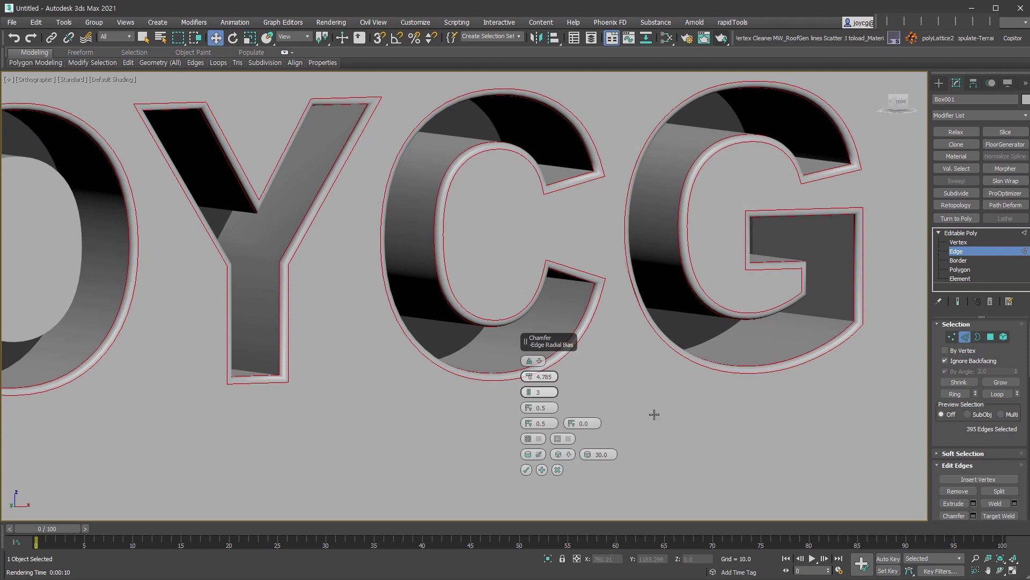
click(526, 471)
key(z)
click(672, 470)
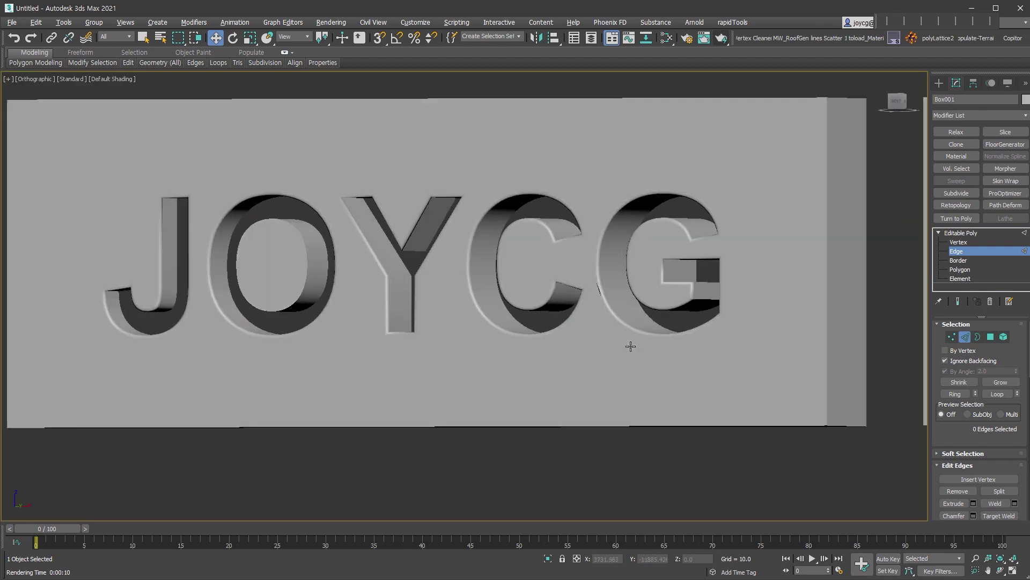
Apply the same 4.785, 3-segment smooth chamfer to the 56 edges of the O's inner hole
alt+middle_drag(672, 469, 444, 308)
scroll(483, 268, up, 2)
scroll(520, 240, up, 3)
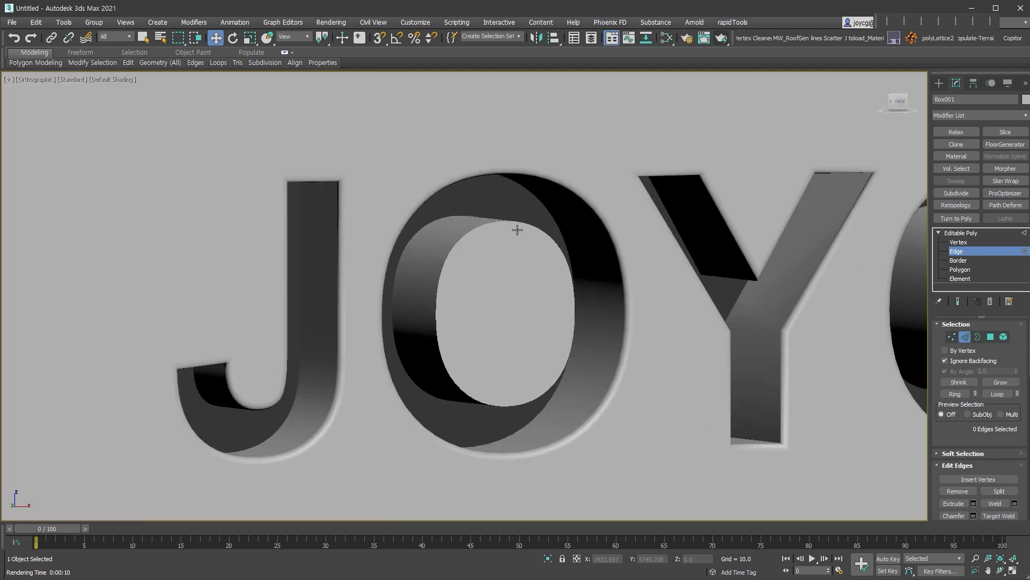
scroll(513, 330, down, 2)
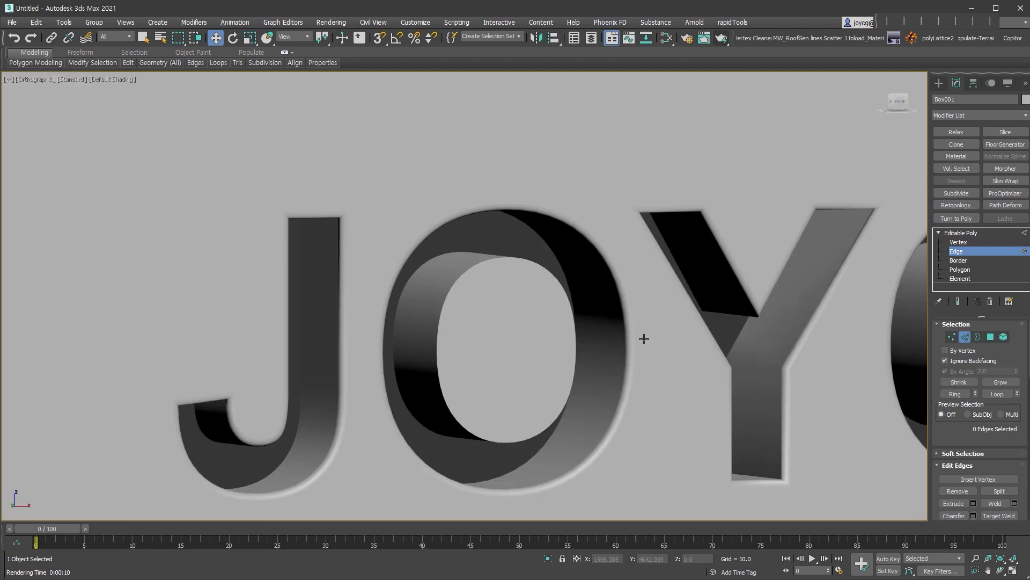
click(991, 336)
right_click(514, 315)
click(401, 381)
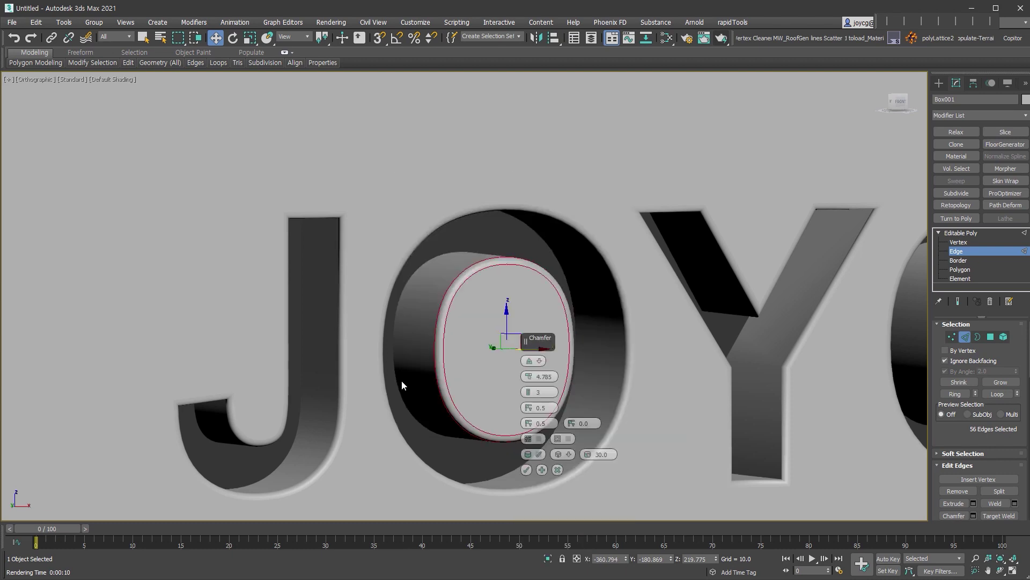
click(527, 469)
scroll(526, 301, down, 5)
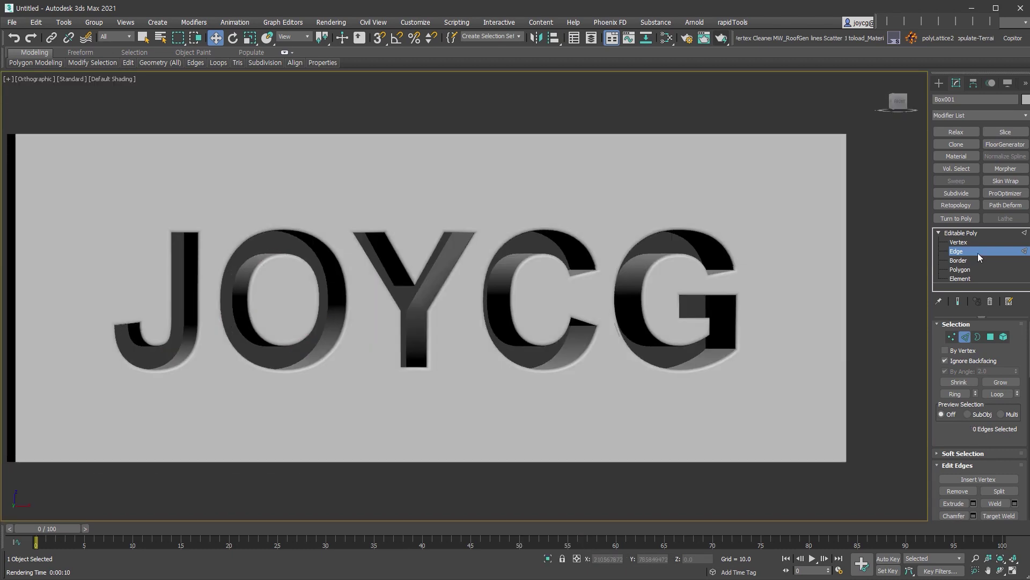
key(6)
key(shift+z)
key(shift+z)
Orbit and zoom around the chamfered JOYCG letters in perspective, then show Edged Faces
scroll(505, 328, up, 4)
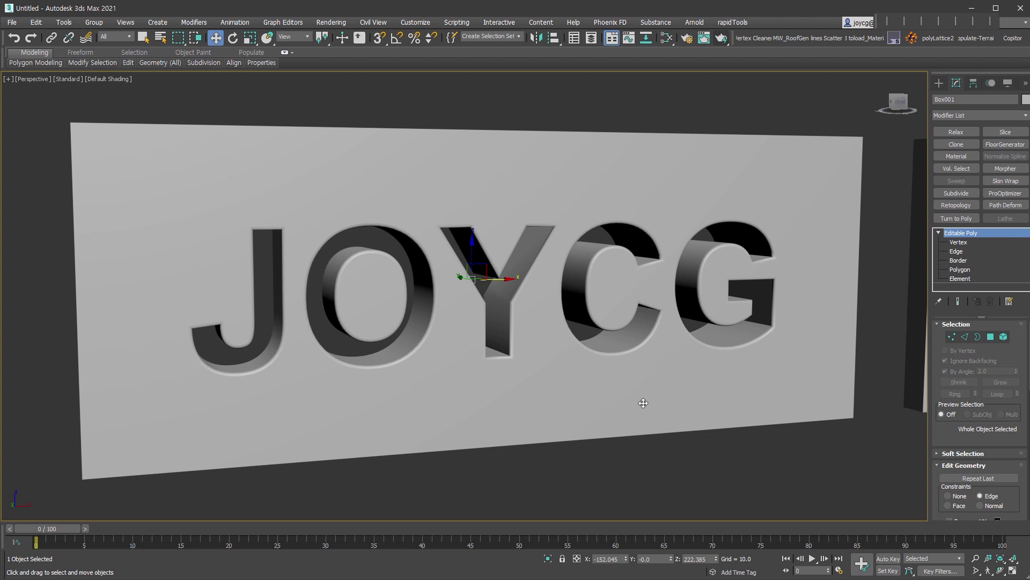
scroll(177, 323, up, 3)
scroll(230, 320, up, 4)
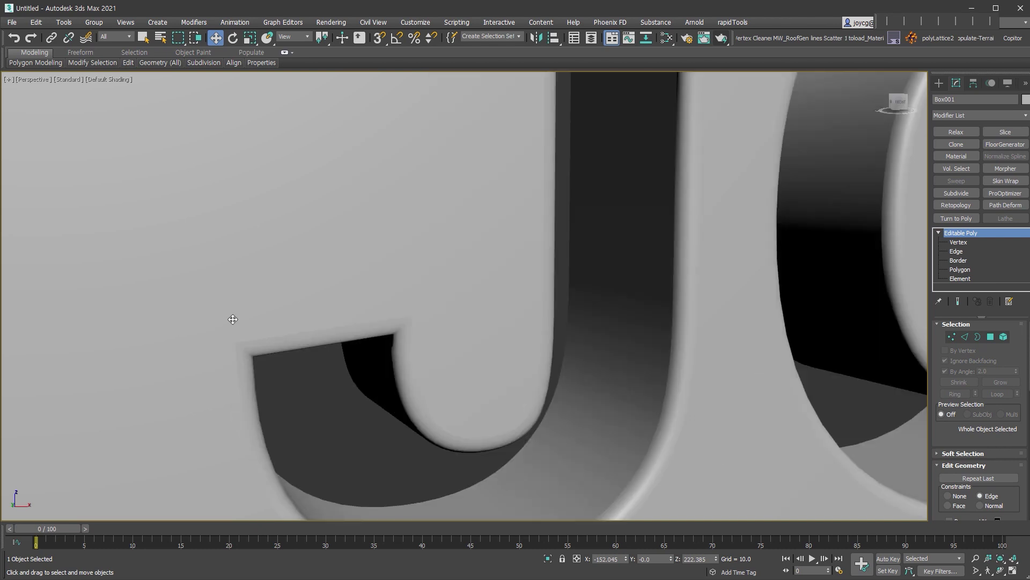
scroll(518, 363, down, 3)
scroll(372, 357, down, 3)
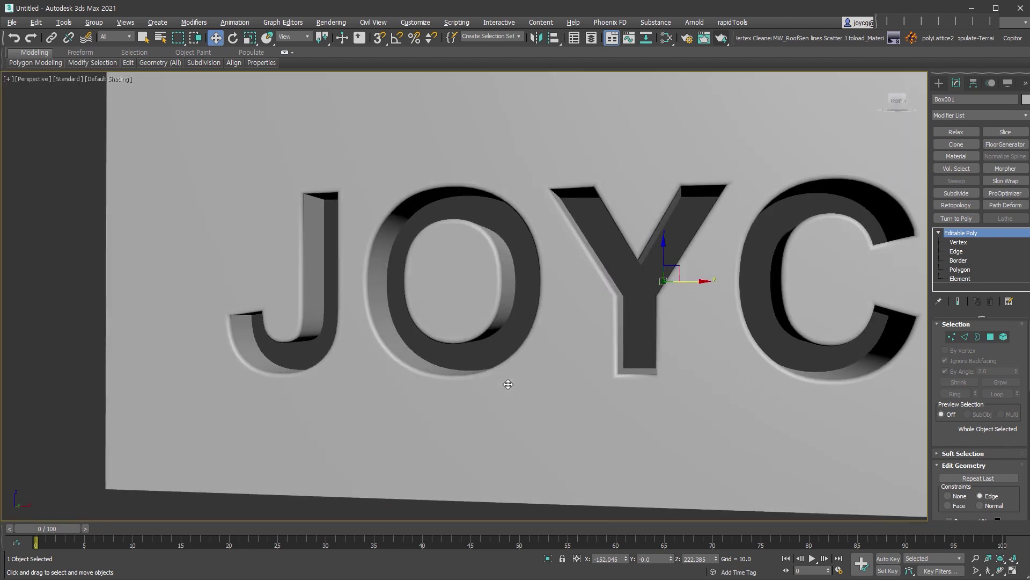
alt+middle_drag(508, 384, 521, 384)
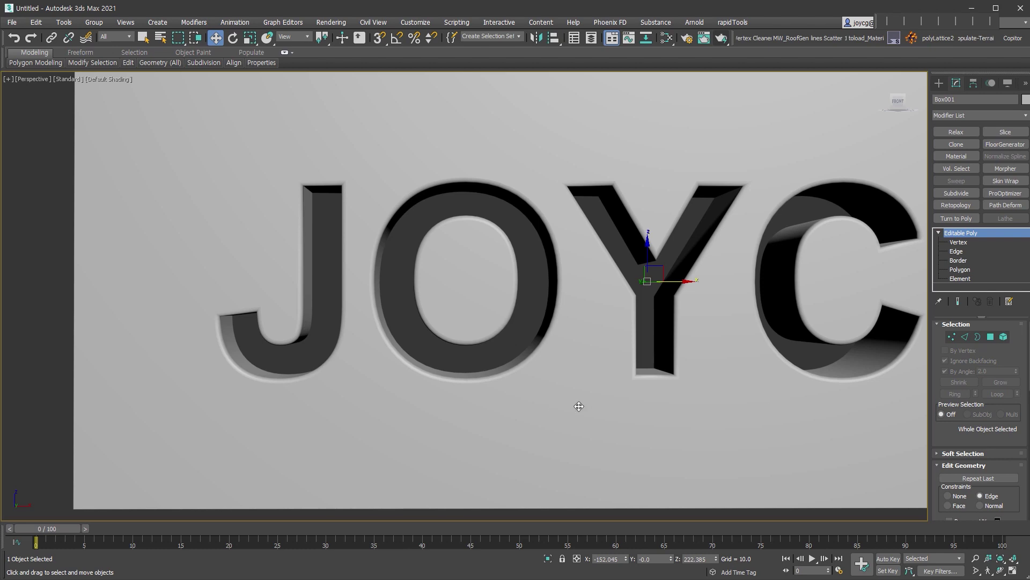
scroll(639, 382, down, 3)
mouse_move(639, 382)
alt+middle_down()
mouse_move(716, 426)
mouse_move(733, 416)
mouse_move(437, 357)
alt+middle_up()
scroll(734, 416, up, 3)
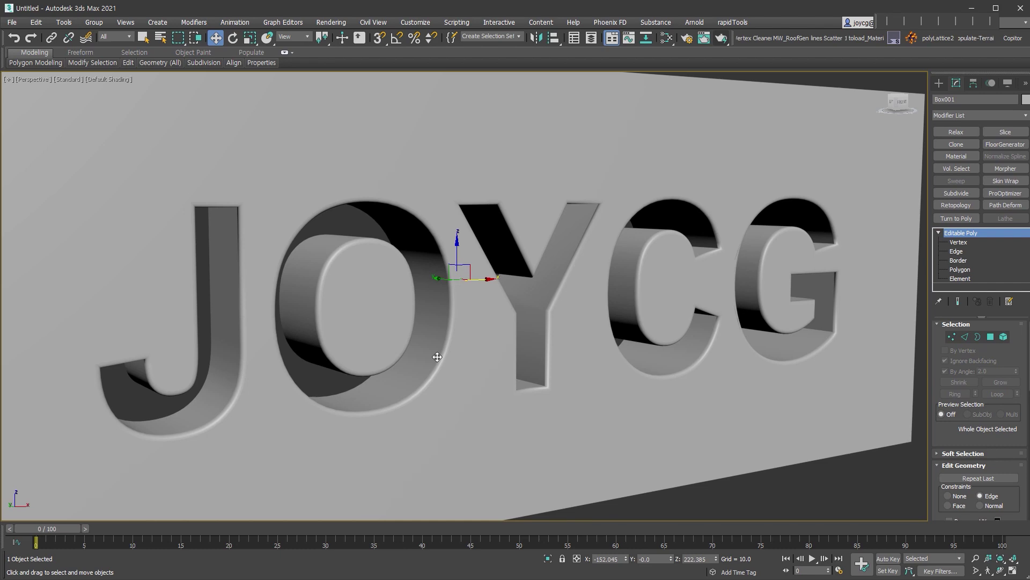
mouse_move(464, 316)
alt+middle_down()
mouse_move(486, 270)
mouse_move(453, 270)
mouse_move(893, 364)
alt+middle_up()
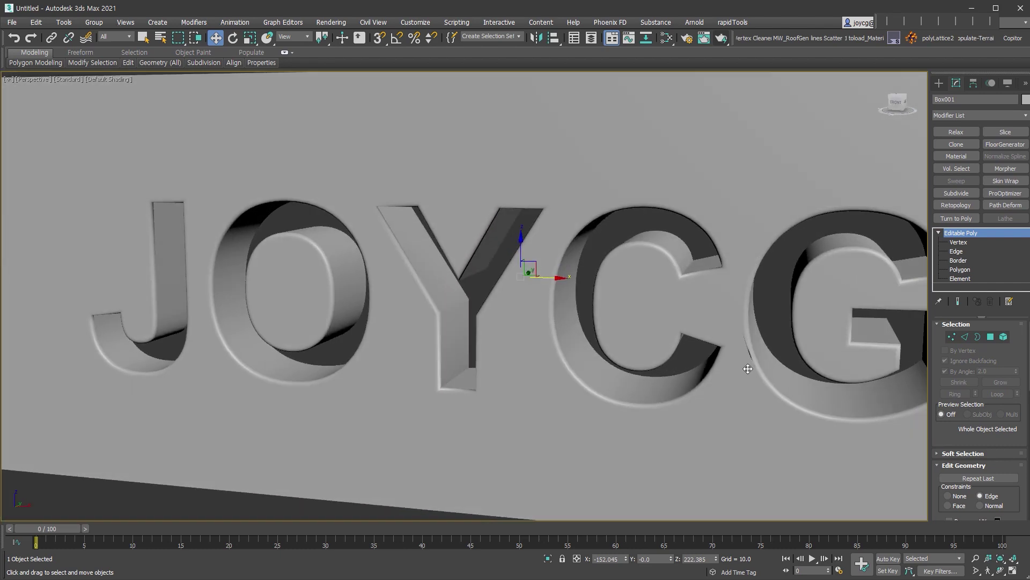
scroll(735, 376, up, 5)
key(F4)
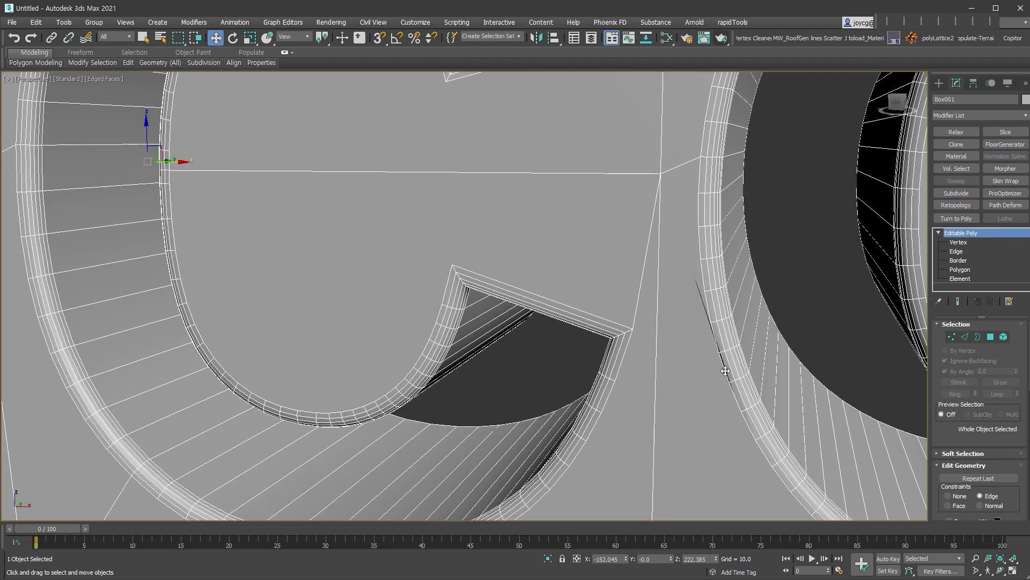
Select all 3260 polygons, retriangulate them, and return to Editable Poly level
click(991, 336)
key(ctrl+a)
scroll(944, 445, down, 5)
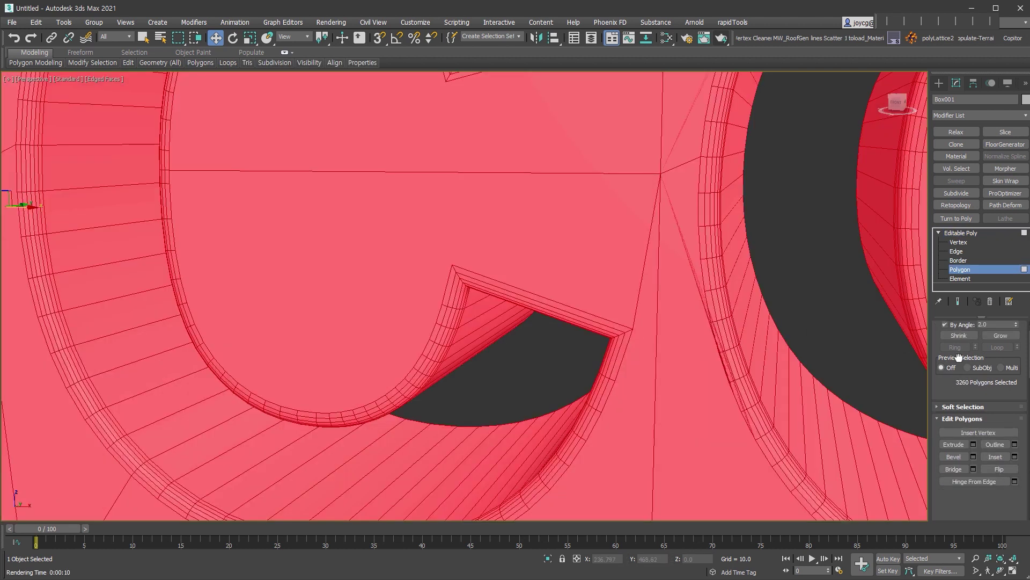
click(969, 454)
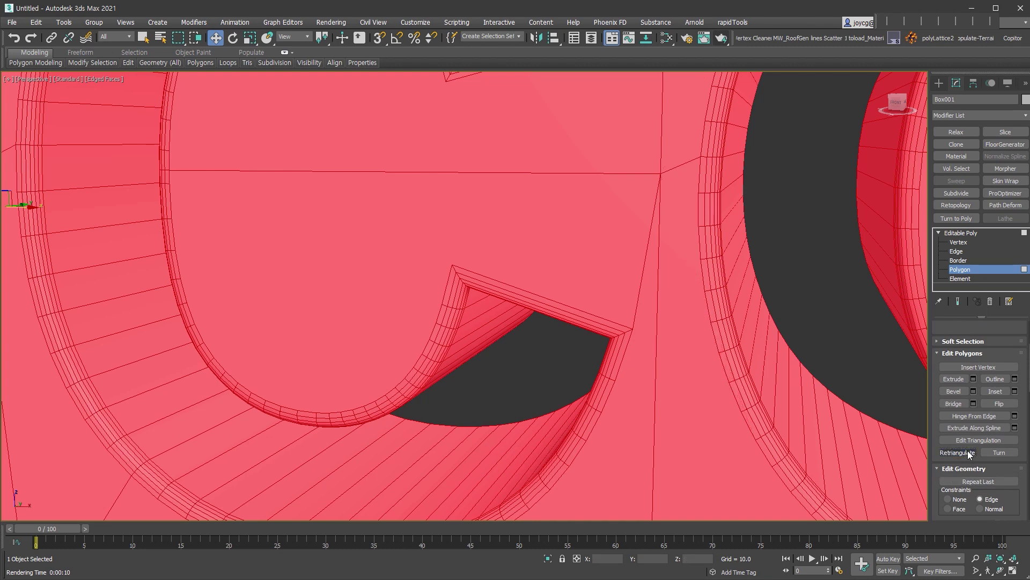
click(975, 268)
key(z)
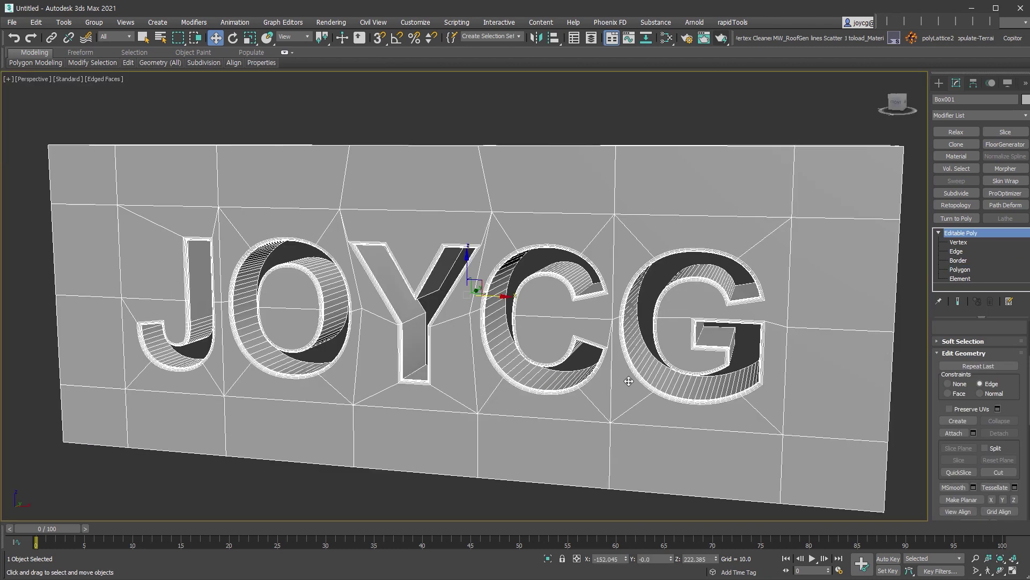
alt+middle_drag(652, 360, 648, 506)
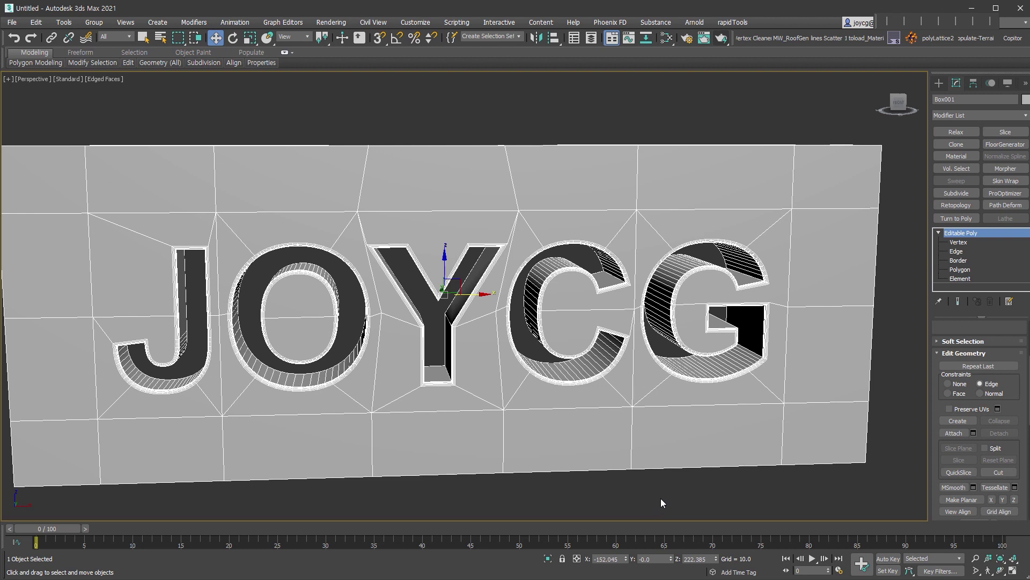
Deselect Box001 by clicking an empty area of the viewport
click(661, 498)
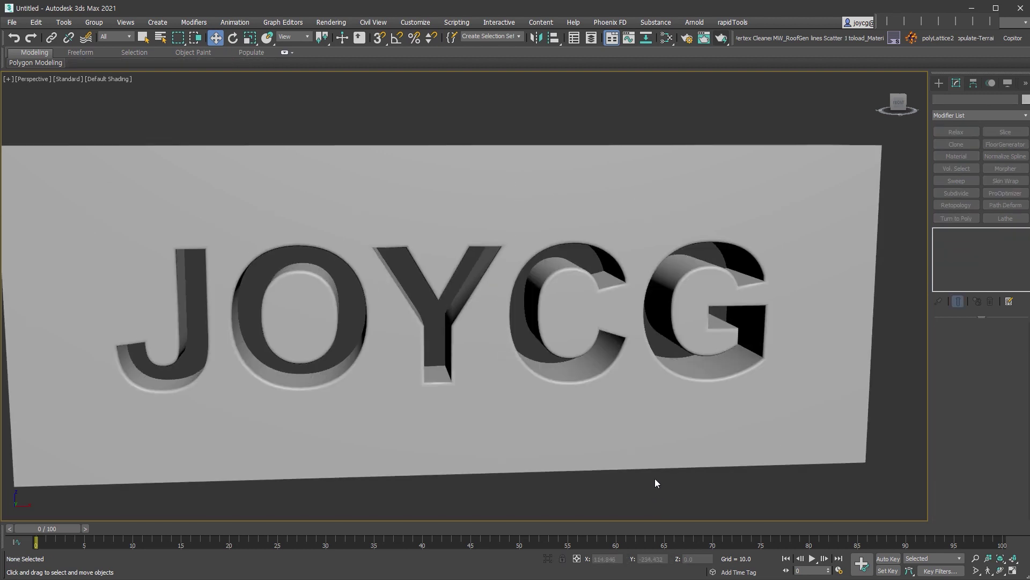